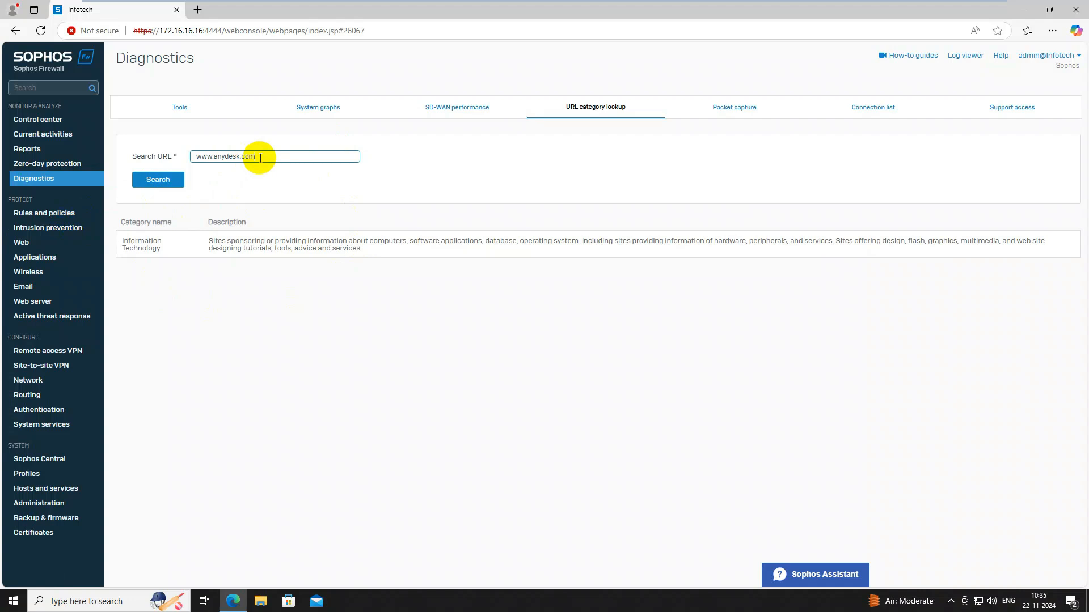
key("BackSpace")
key("BackSpace")
key("BackSpace")
key("BackSpace")
type("amyadmin")
left_click(162, 185)
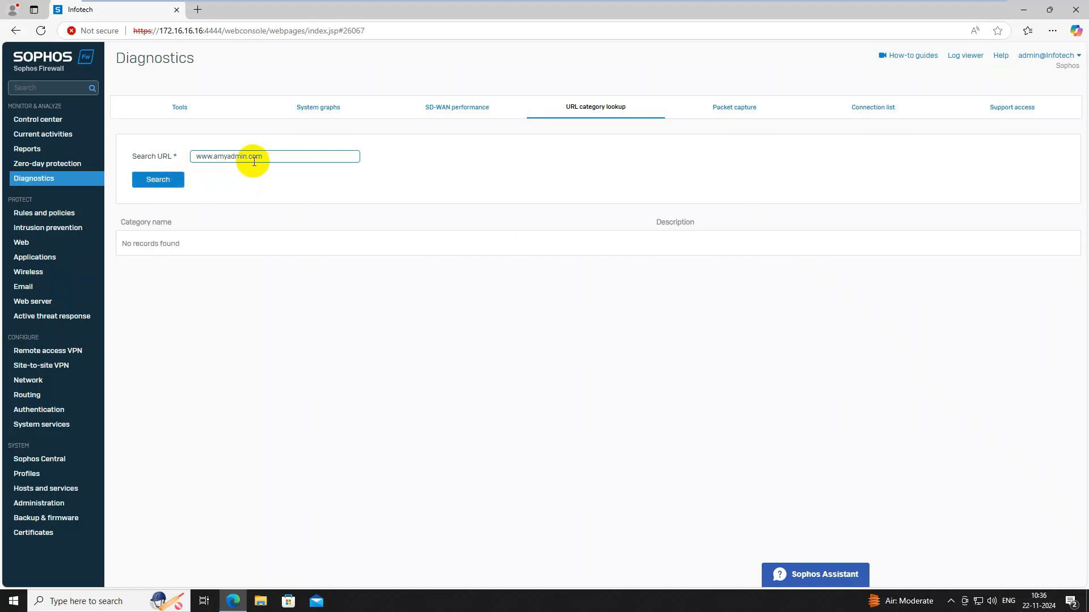
Clear the searched address from the URL category lookup
key("BackSpace")
key("BackSpace")
key("BackSpace")
key("BackSpace")
key("BackSpace")
key("BackSpace")
key("BackSpace")
key("BackSpace")
key("BackSpace")
key("BackSpace")
key("BackSpace")
key("BackSpace")
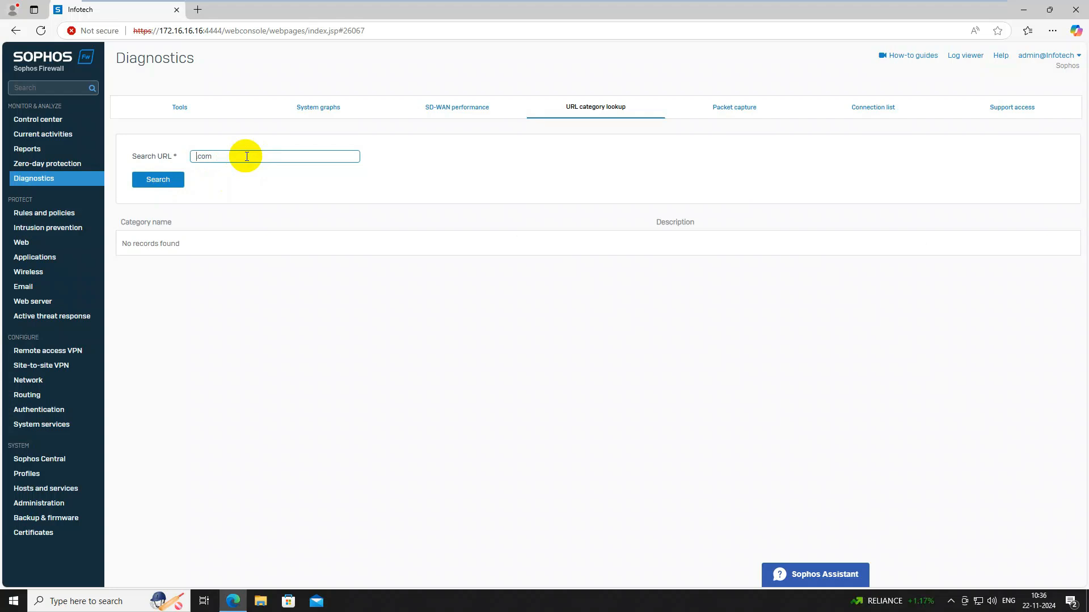
left_click_drag(247, 157, 189, 161)
Start a new web policy named "Remote App"
left_click(23, 243)
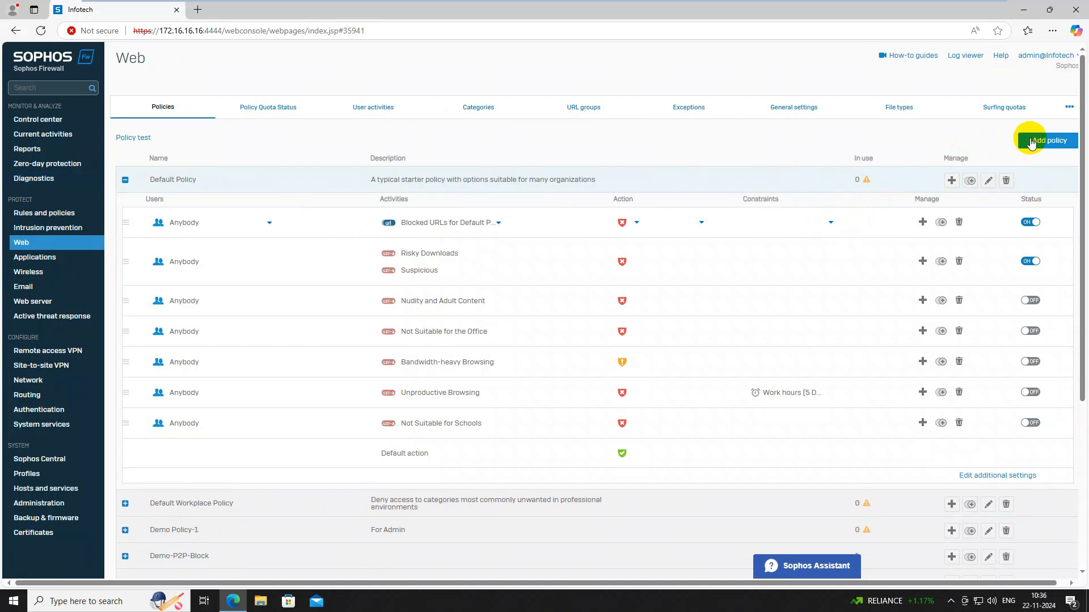
left_click(1052, 141)
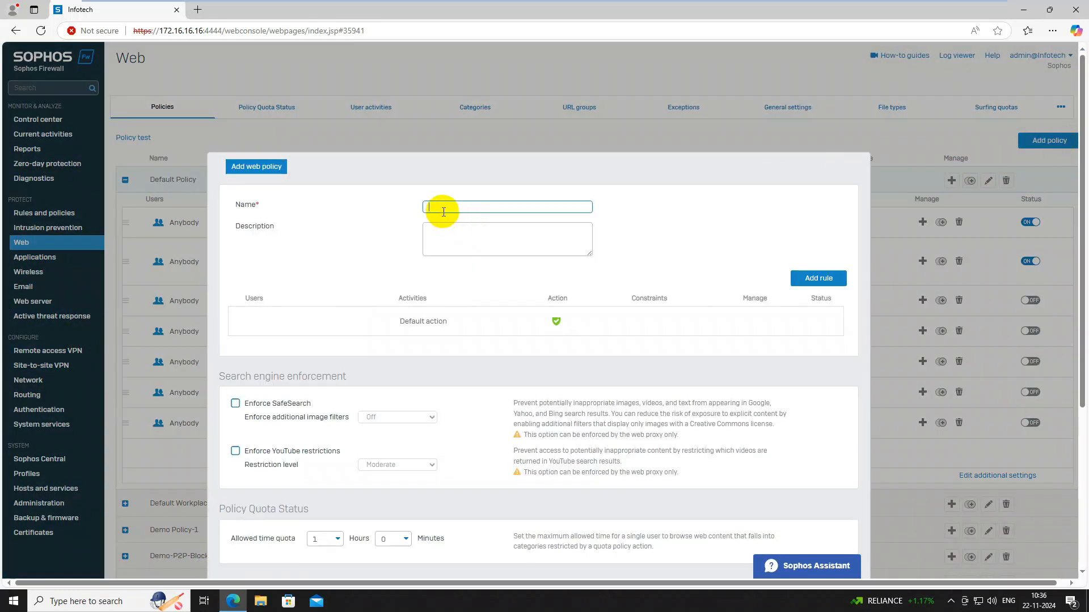
left_click(443, 207)
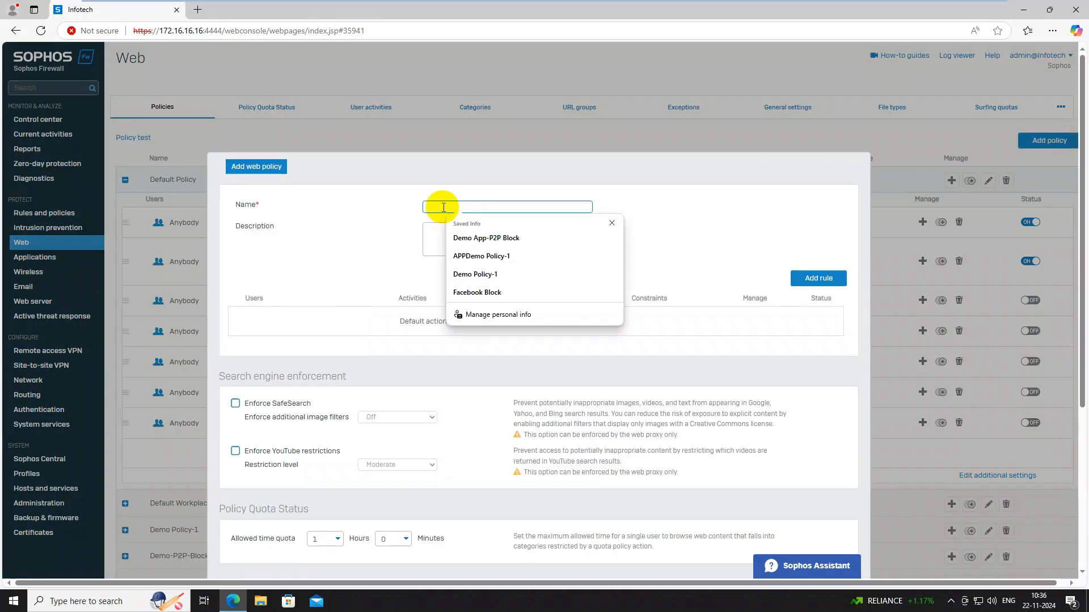
type("Remote")
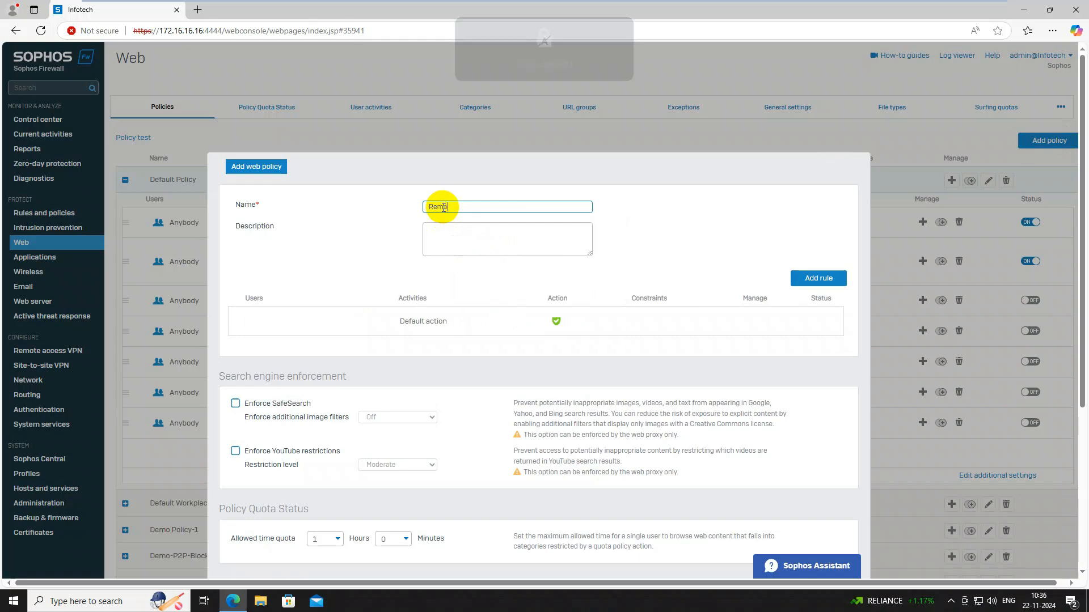
type(" App")
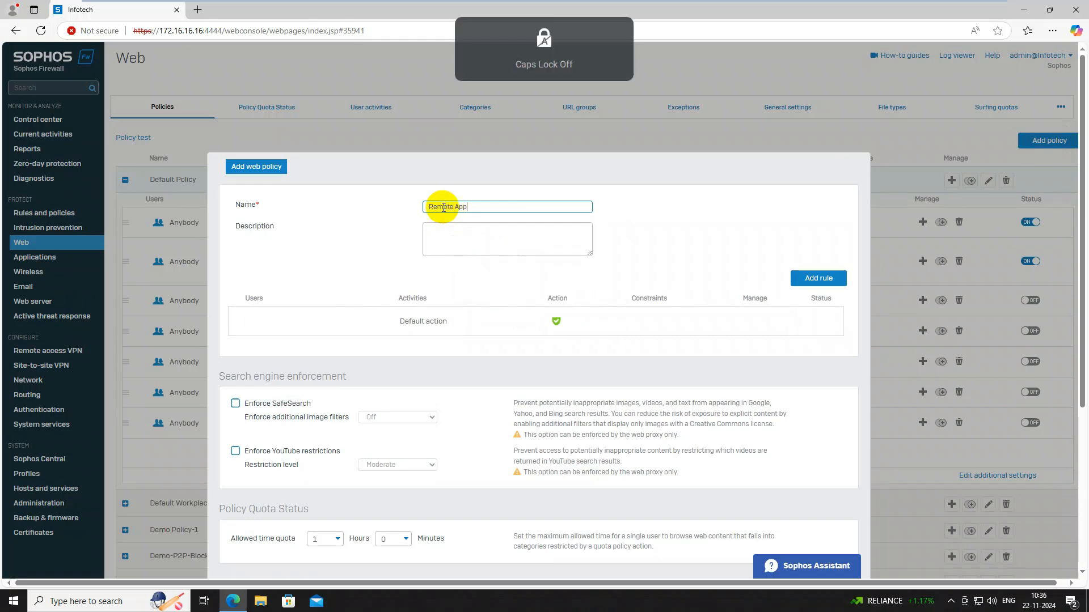
Add a rule to the web policy covering the Information Technology category and the "Information and Communi..." activity
left_click(804, 283)
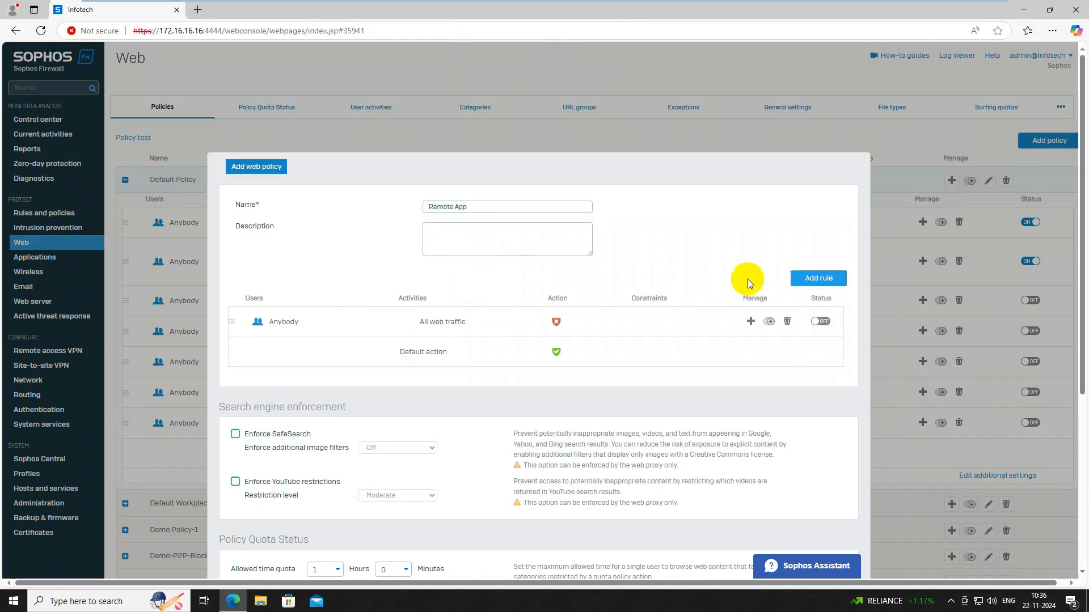
left_click(508, 328)
left_click(551, 323)
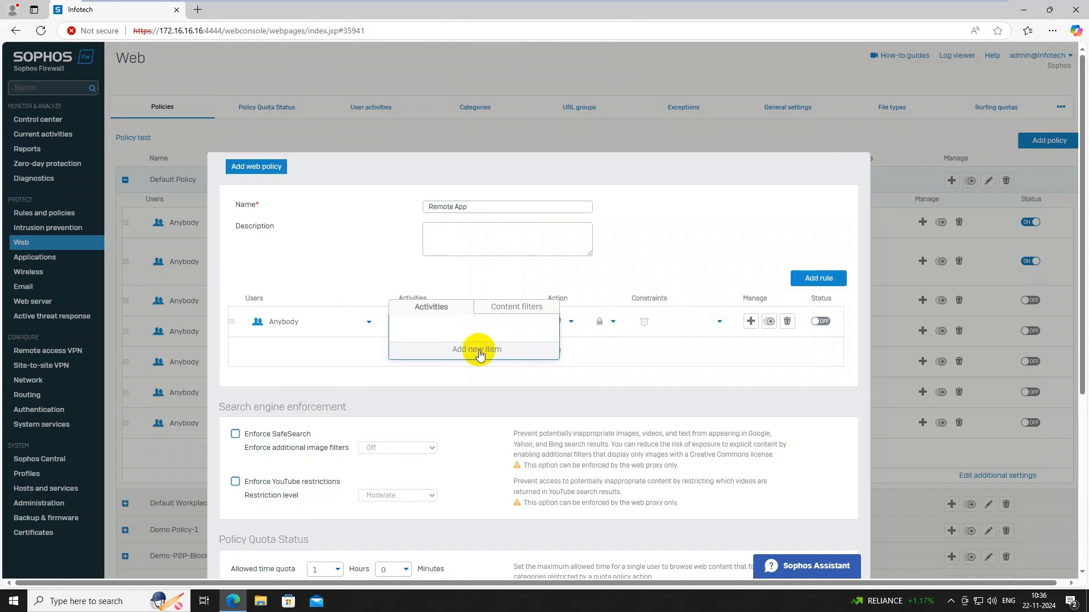
left_click(479, 351)
left_click(436, 368)
left_click(421, 387)
left_click(427, 346)
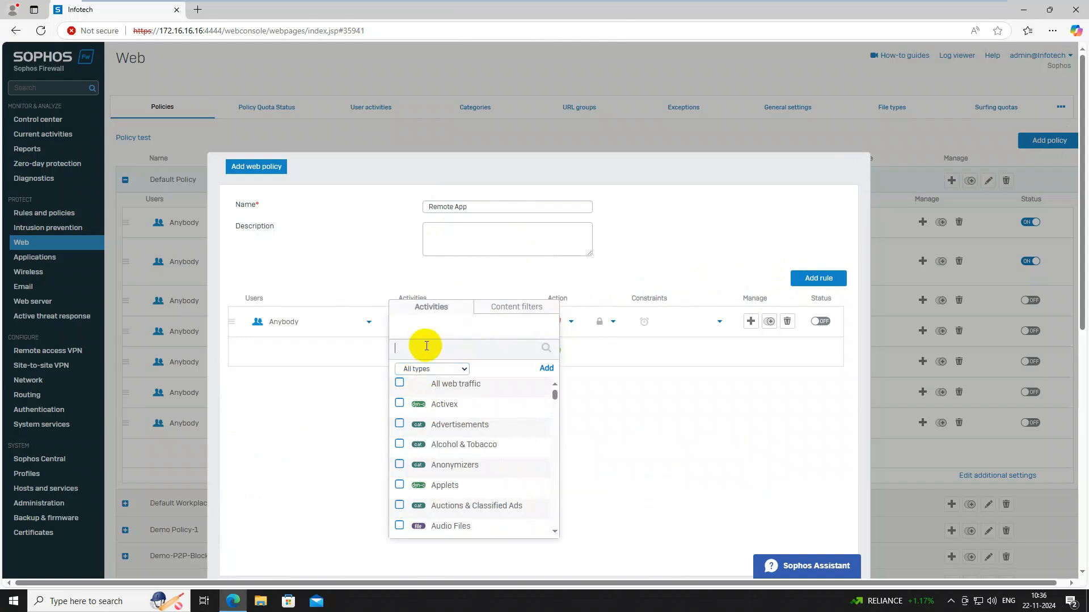
type("inf")
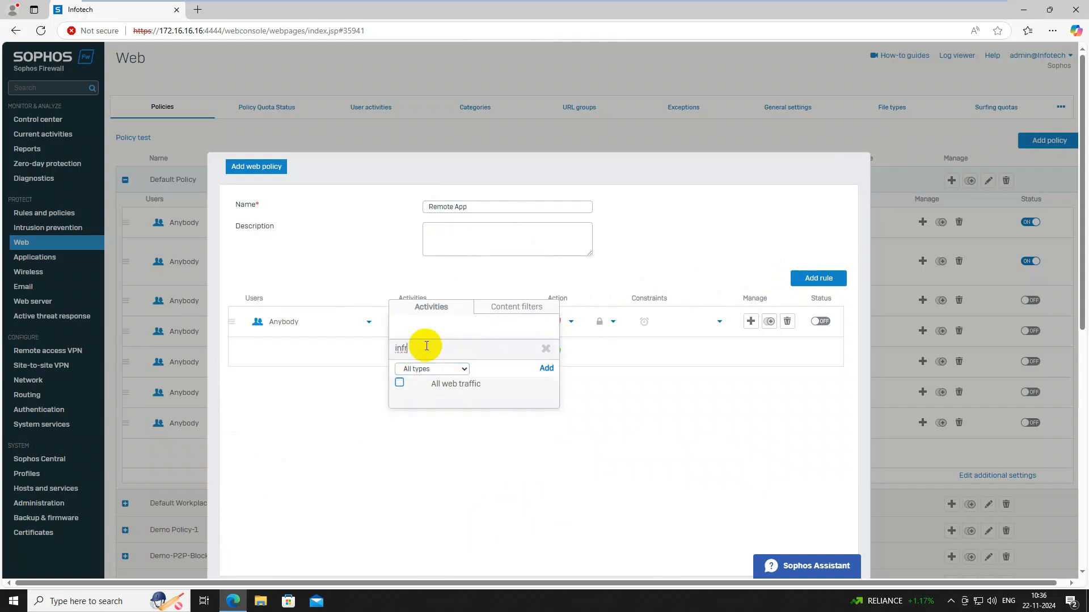
key("BackSpace")
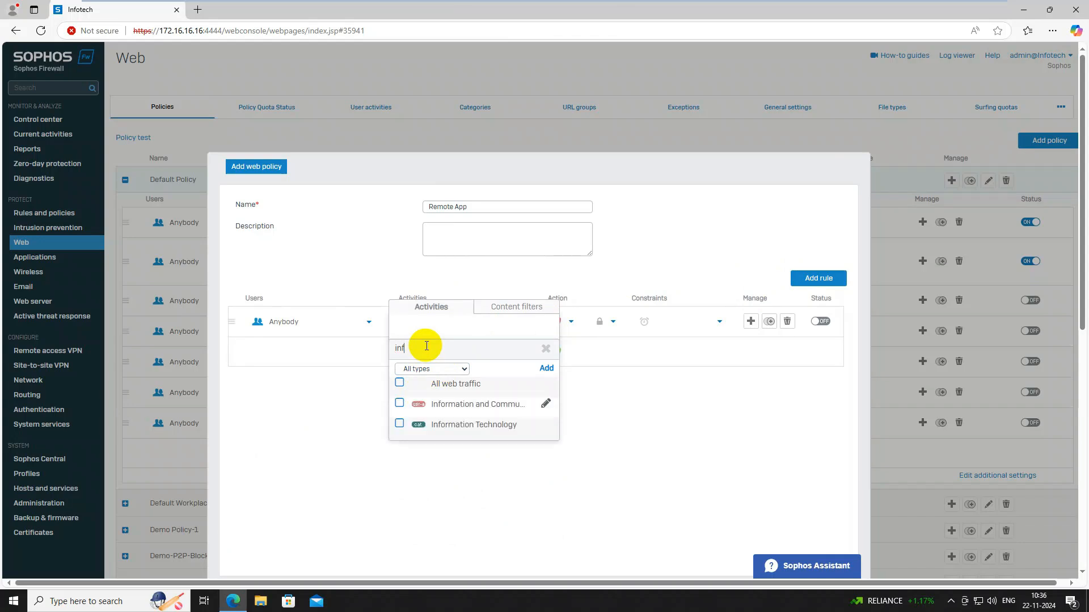
left_click(400, 424)
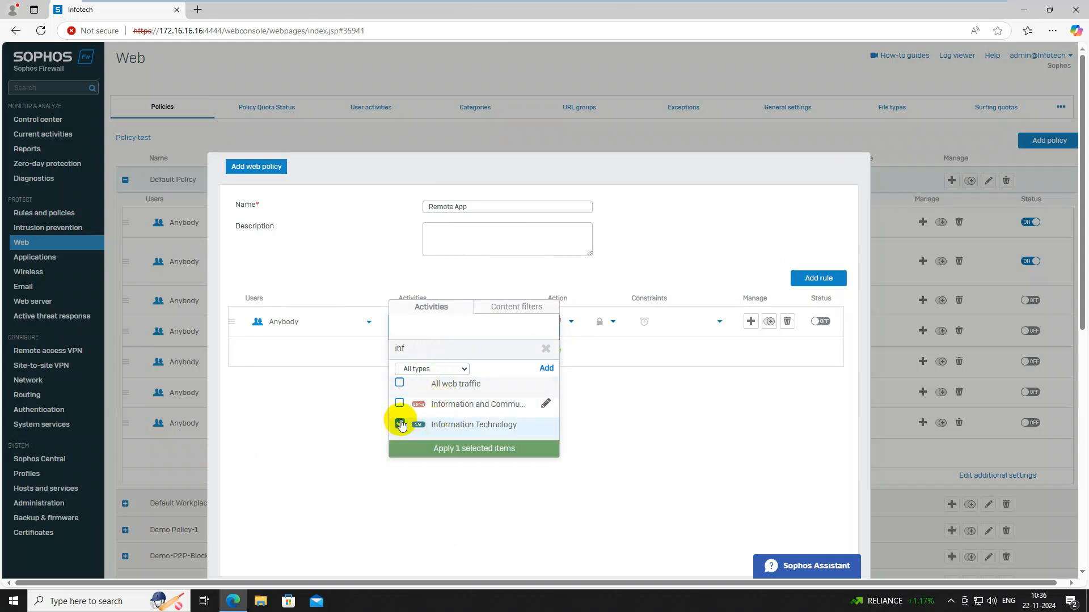
left_click(400, 404)
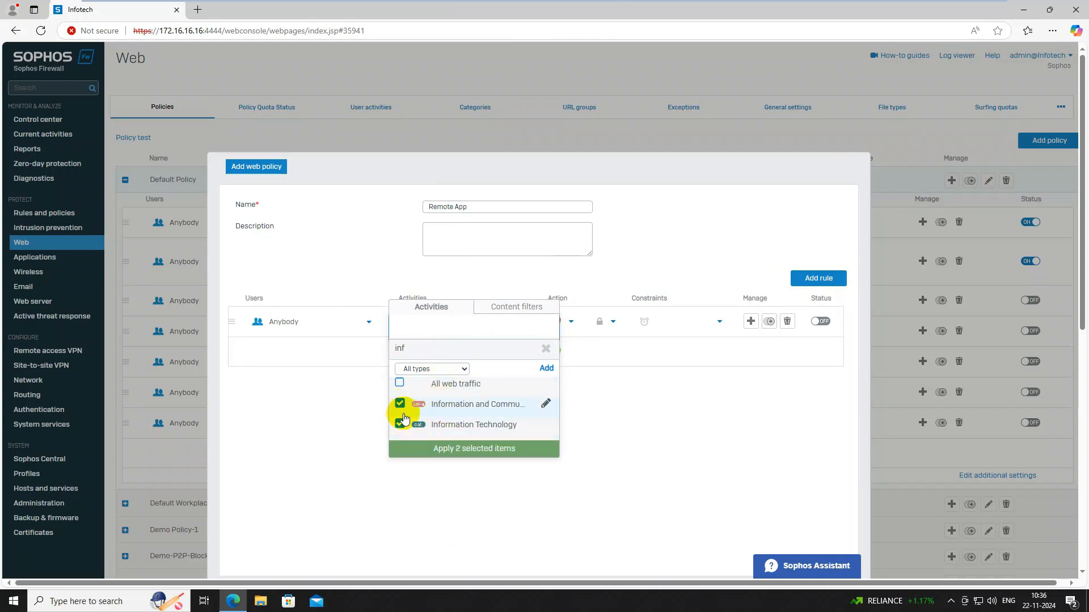
left_click(452, 449)
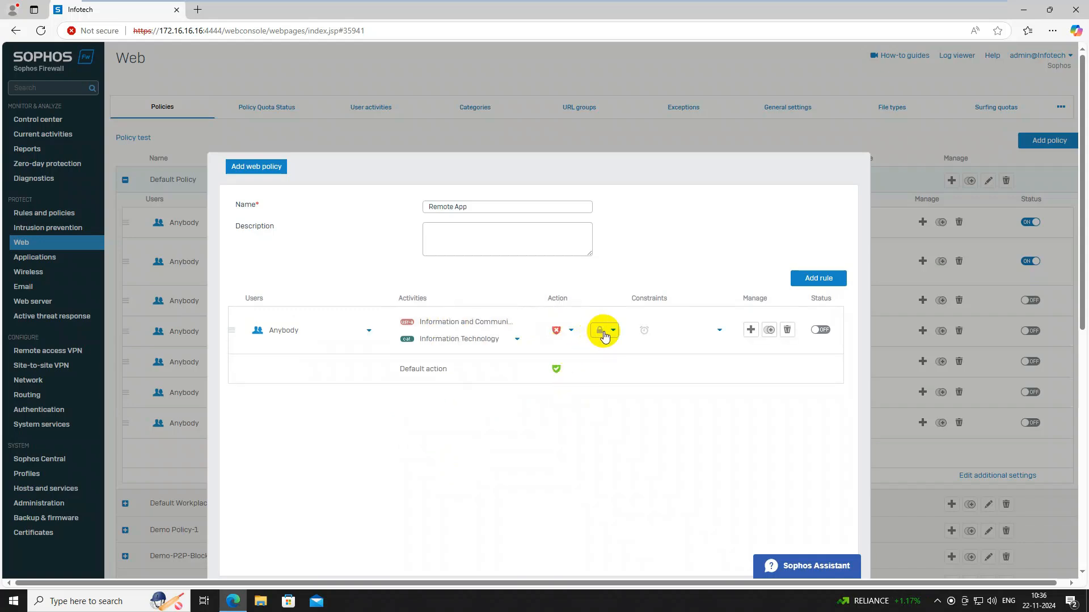
left_click(604, 334)
left_click(566, 461)
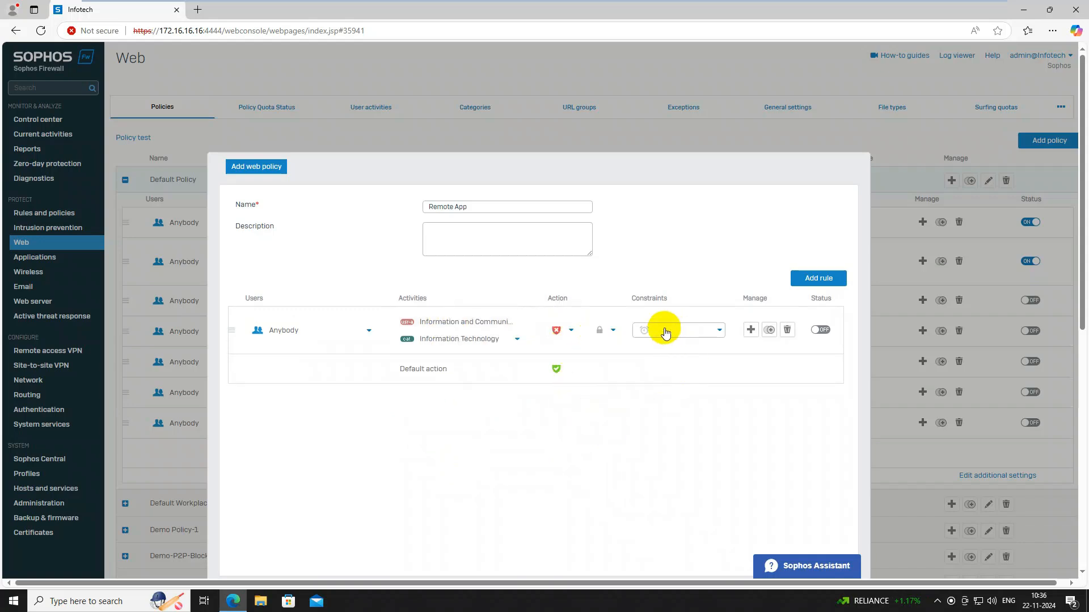
left_click(665, 333)
left_click(666, 364)
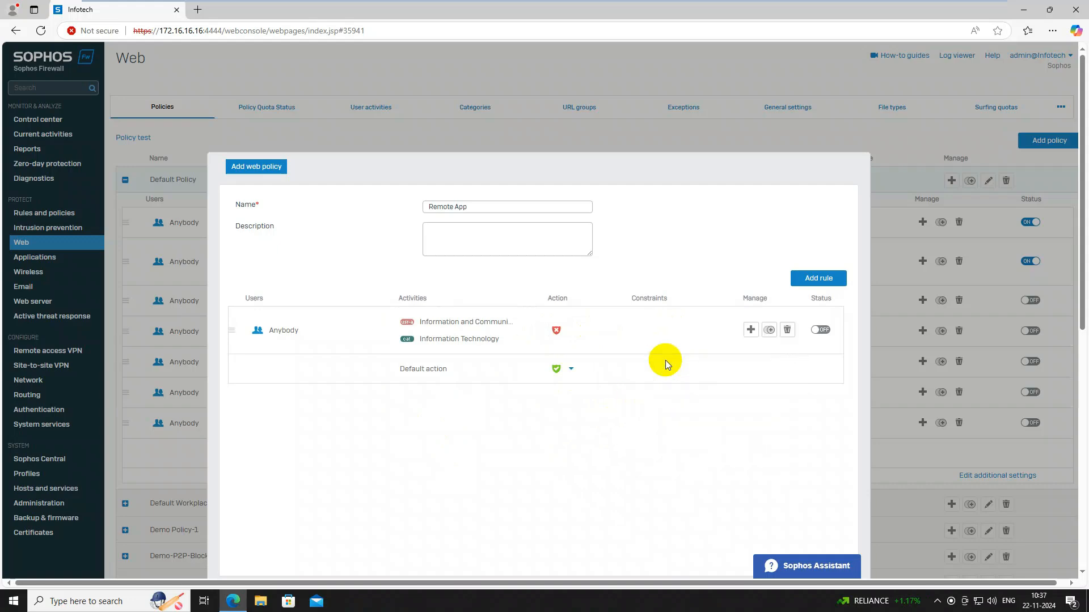
Enable the new rule and save the Remote App web policy, skipping its assignment to a firewall rule
left_click(820, 331)
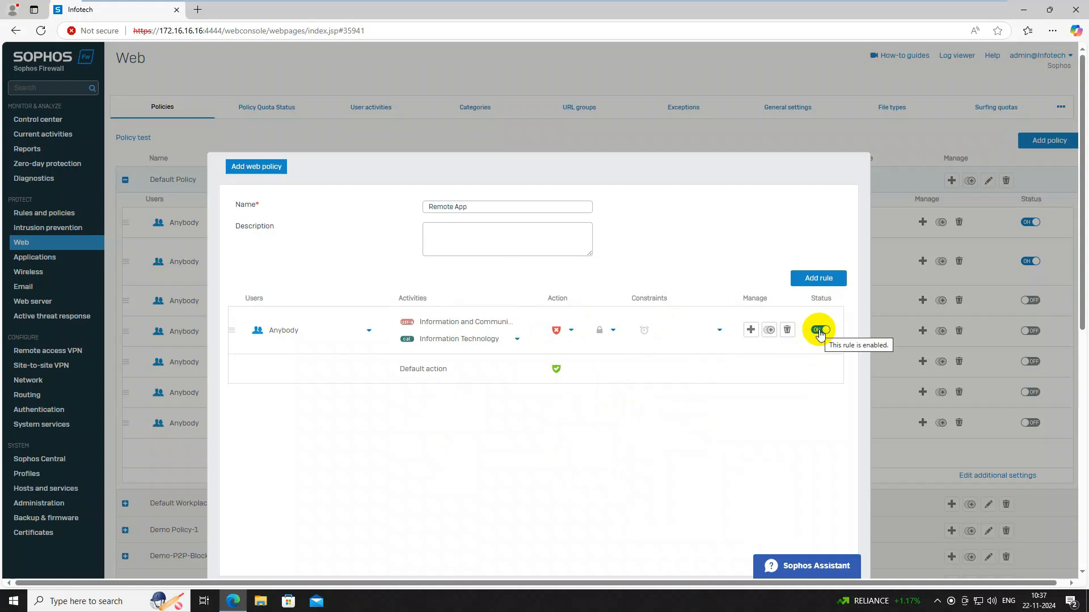
scroll(665, 502, "down", 5)
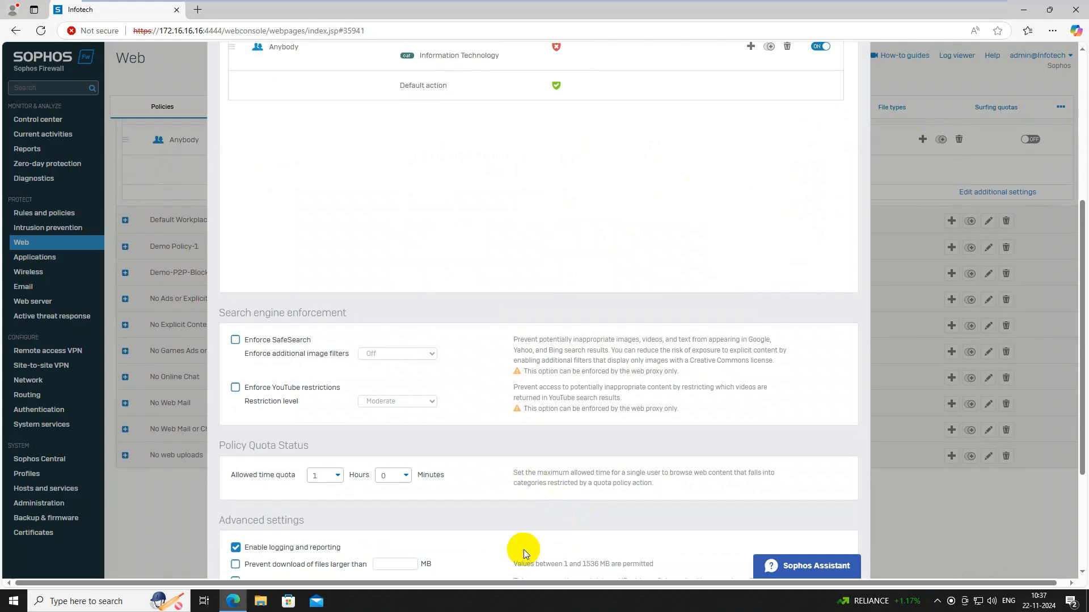
scroll(526, 550, "down", 3)
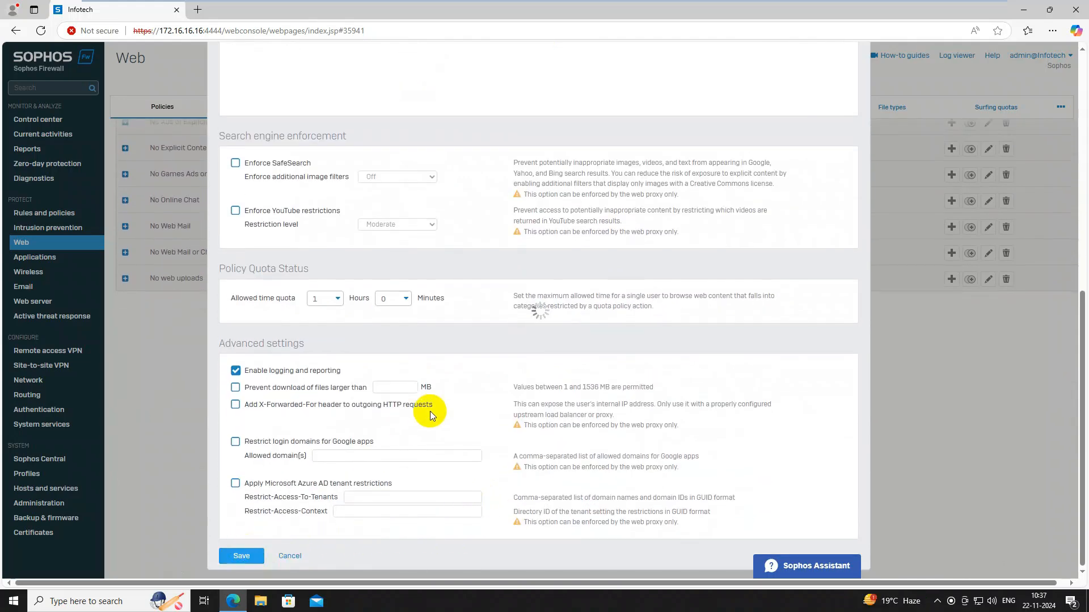
scroll(511, 263, "up", 6)
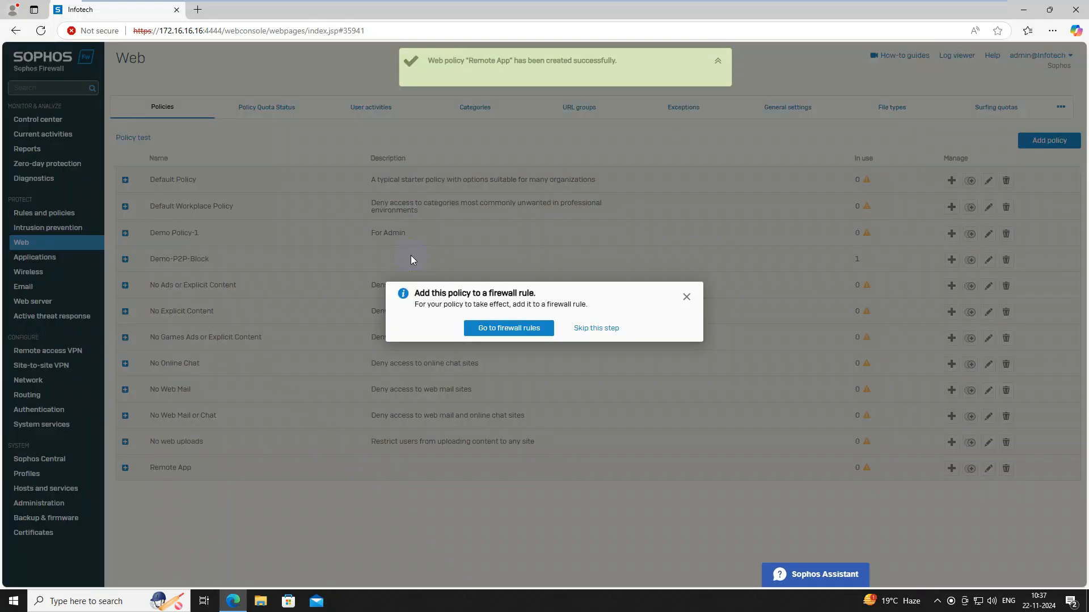
left_click(591, 333)
Create and save an application filter policy named "Remote App Block"
left_click(34, 258)
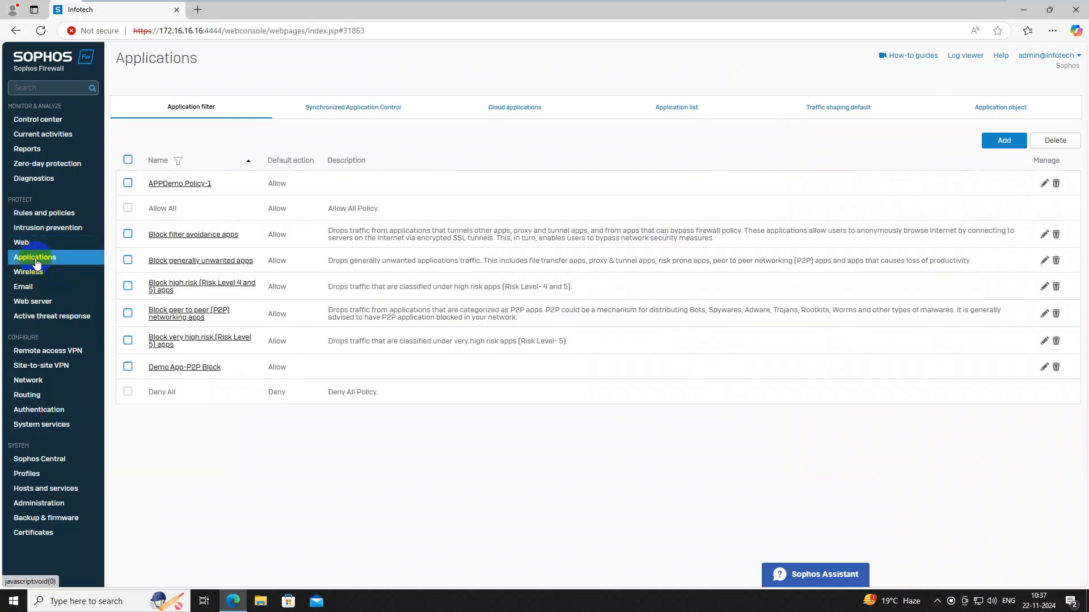
left_click(997, 142)
left_click(417, 151)
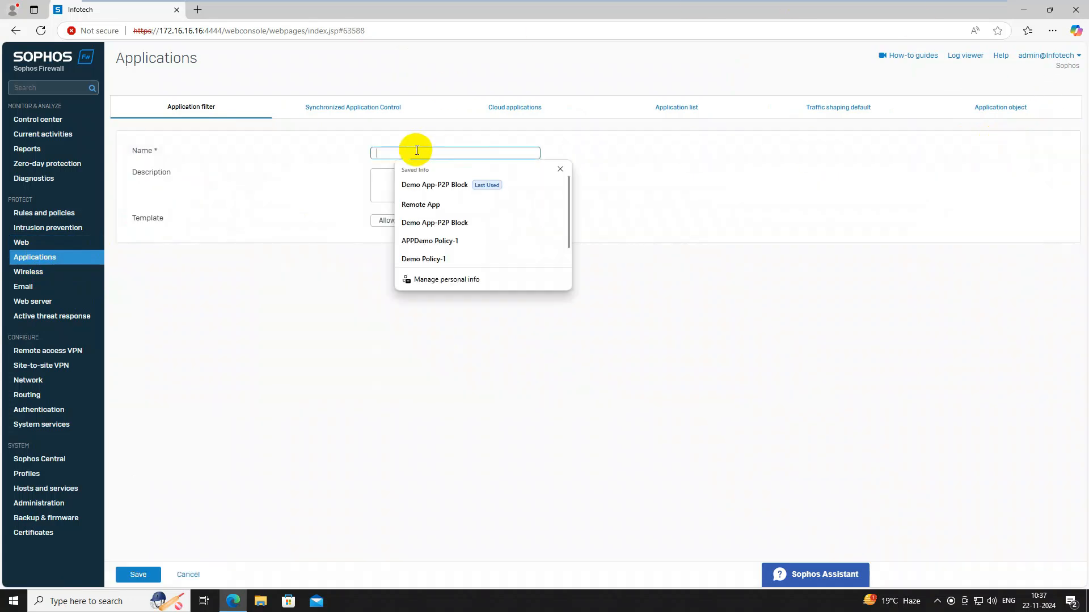
key("Caps_Lock")
type("R")
key("Caps_Lock")
type("emote App")
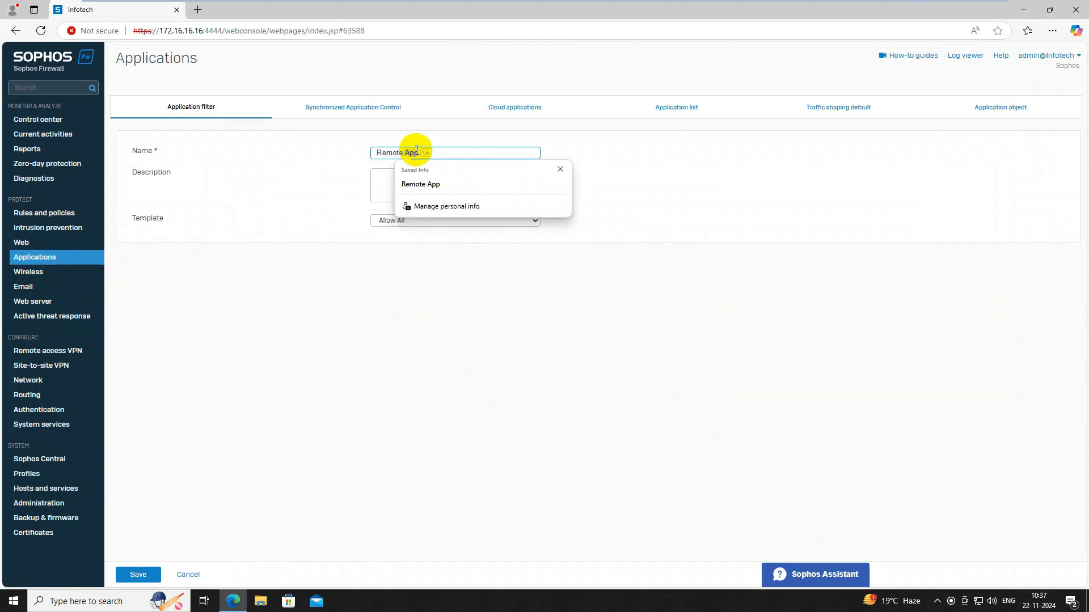
key("Caps_Lock")
type("A")
key("Caps_Lock")
type("pp")
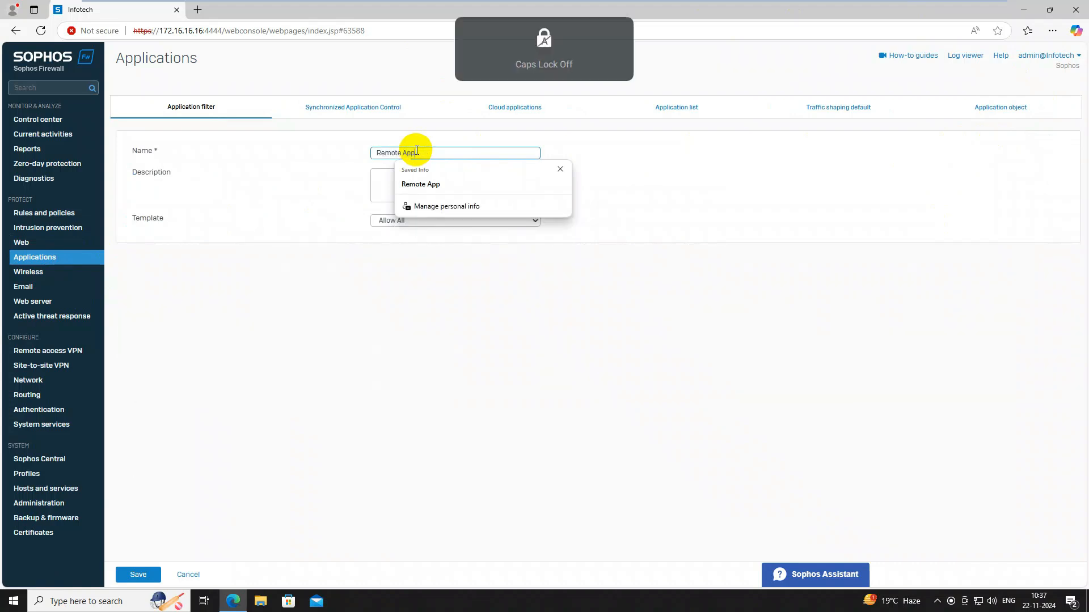
key("Caps_Lock")
type("B")
key("Caps_Lock")
type("lock")
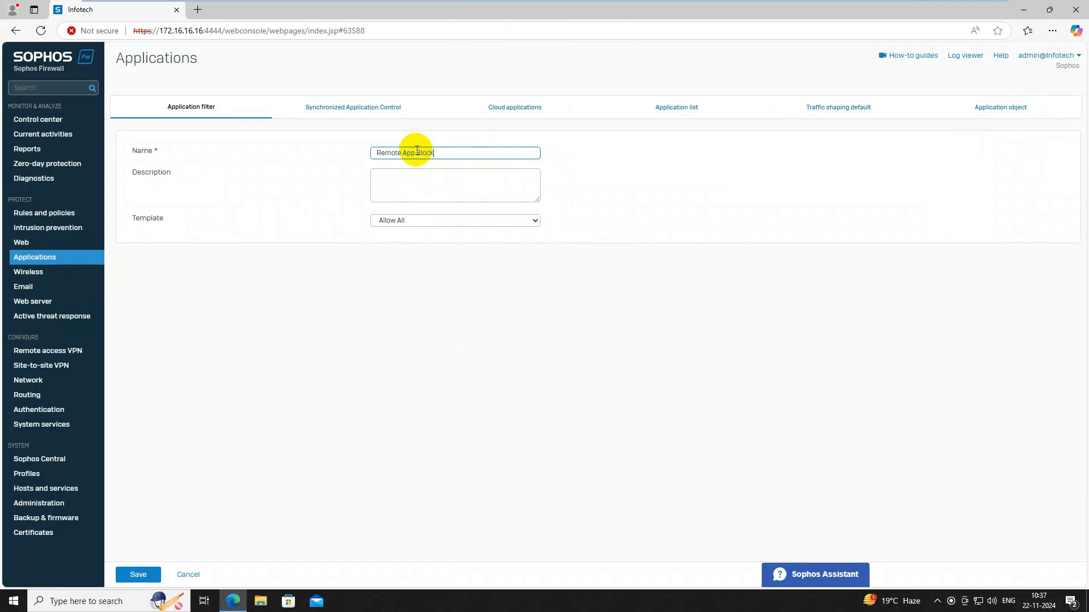
left_click(138, 574)
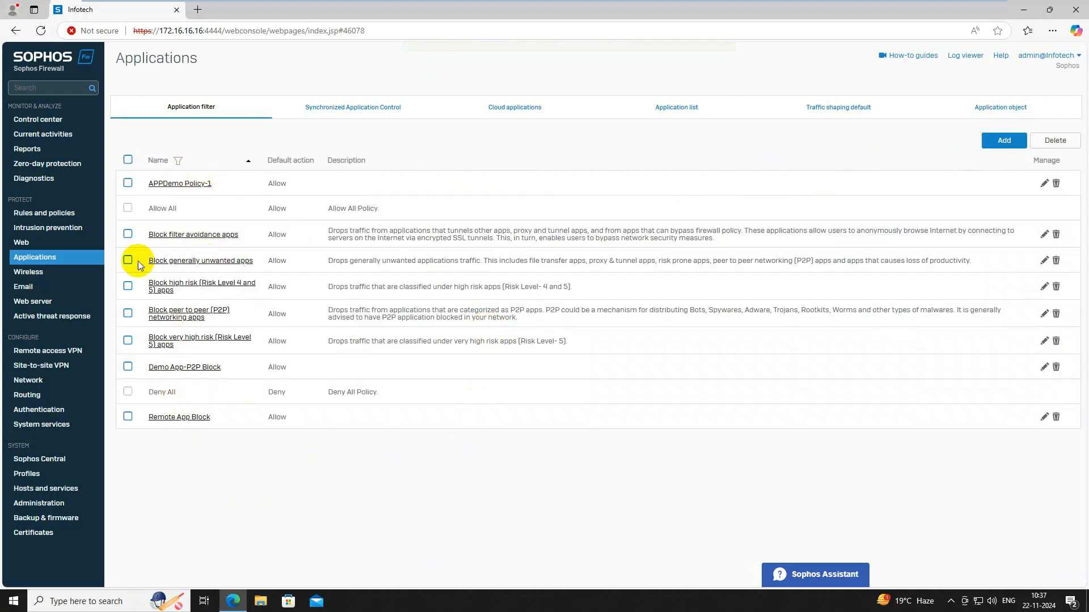
Start a new rule in the Remote App Block filter and limit its applications to the Remote Access category
left_click(187, 420)
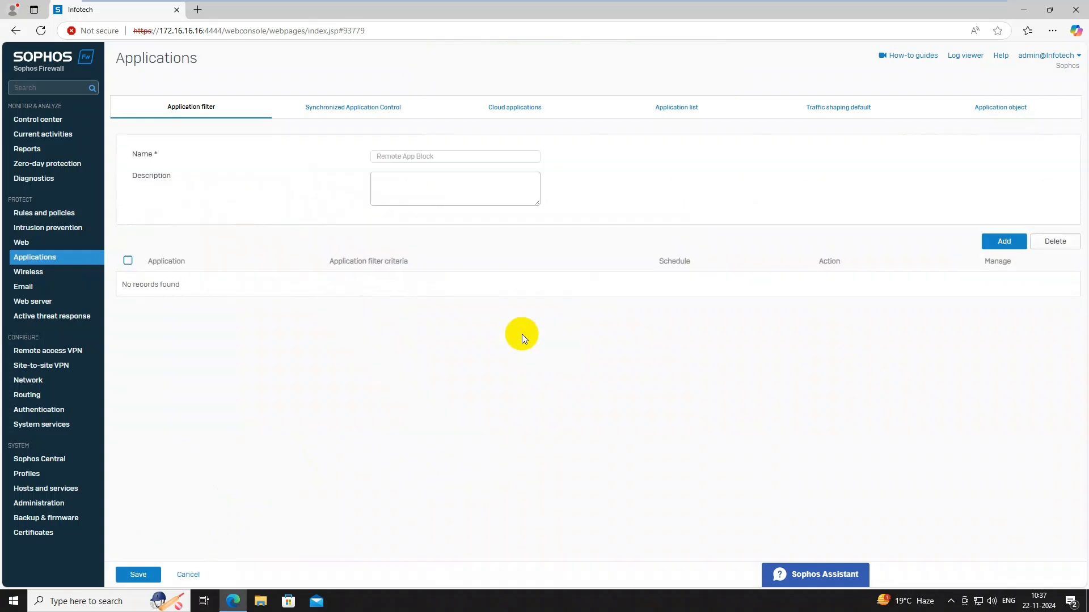
left_click(1004, 241)
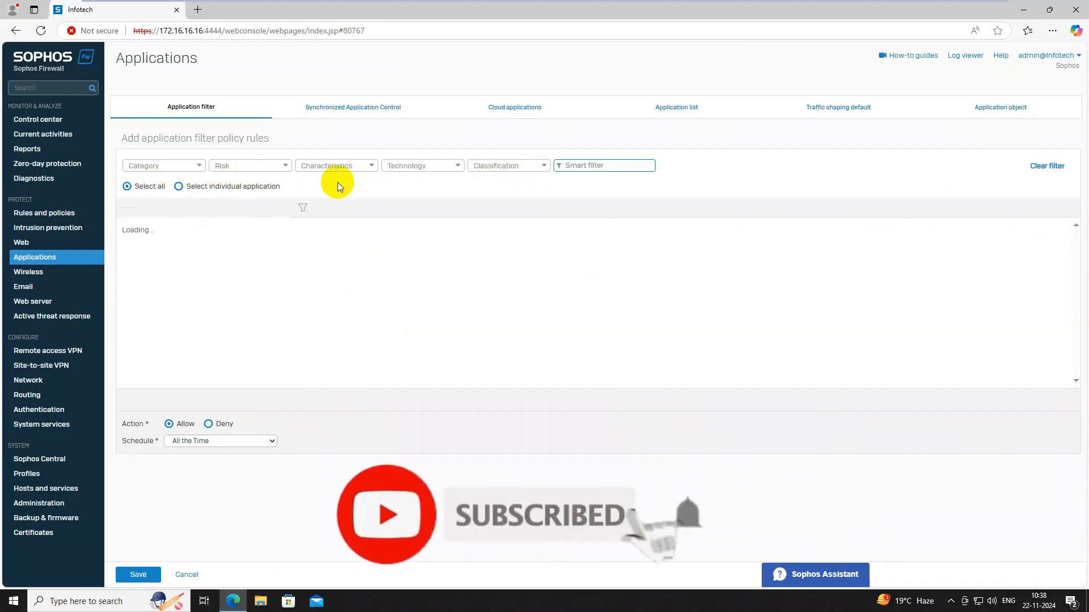
left_click(198, 166)
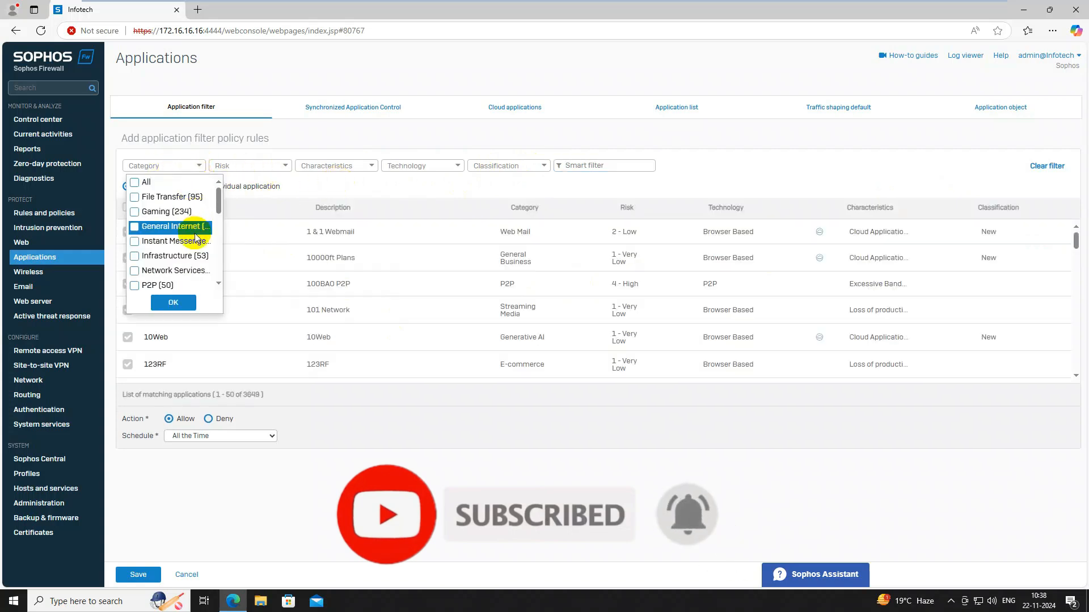
scroll(194, 273, "down", 3)
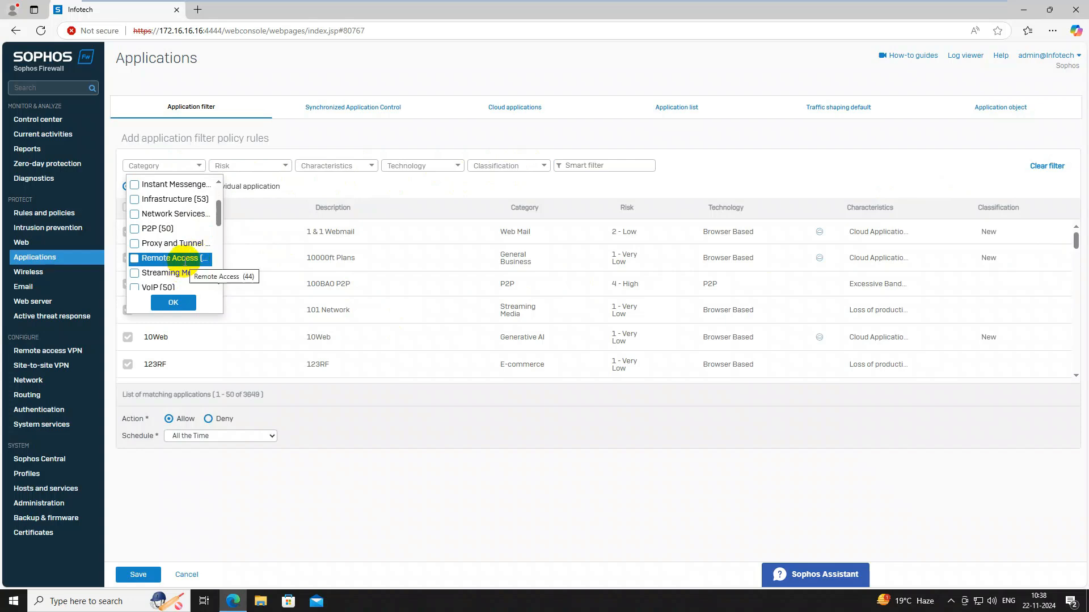
left_click(135, 259)
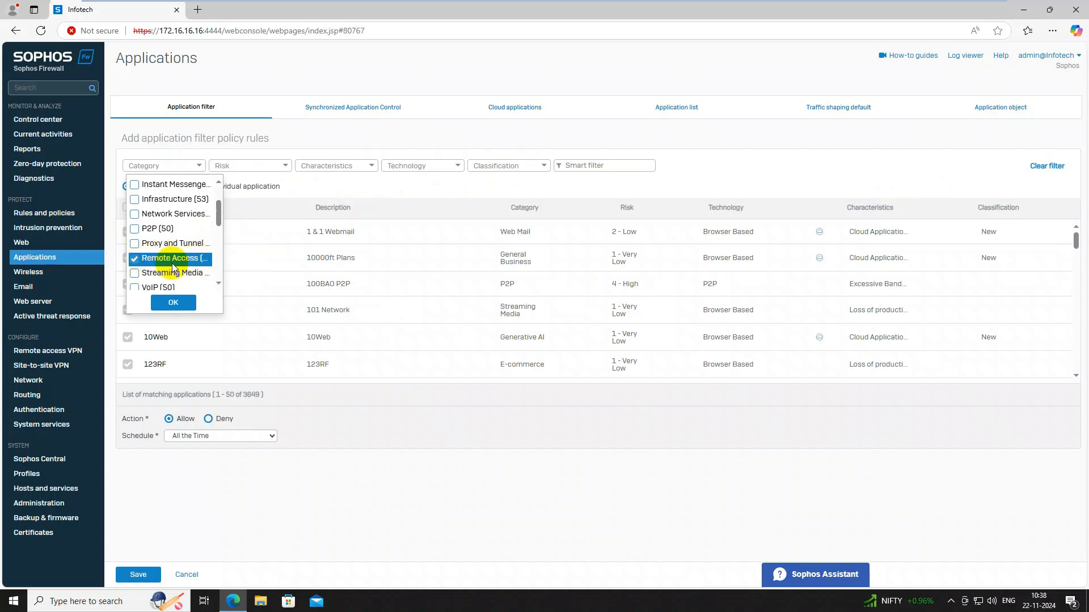
left_click(167, 303)
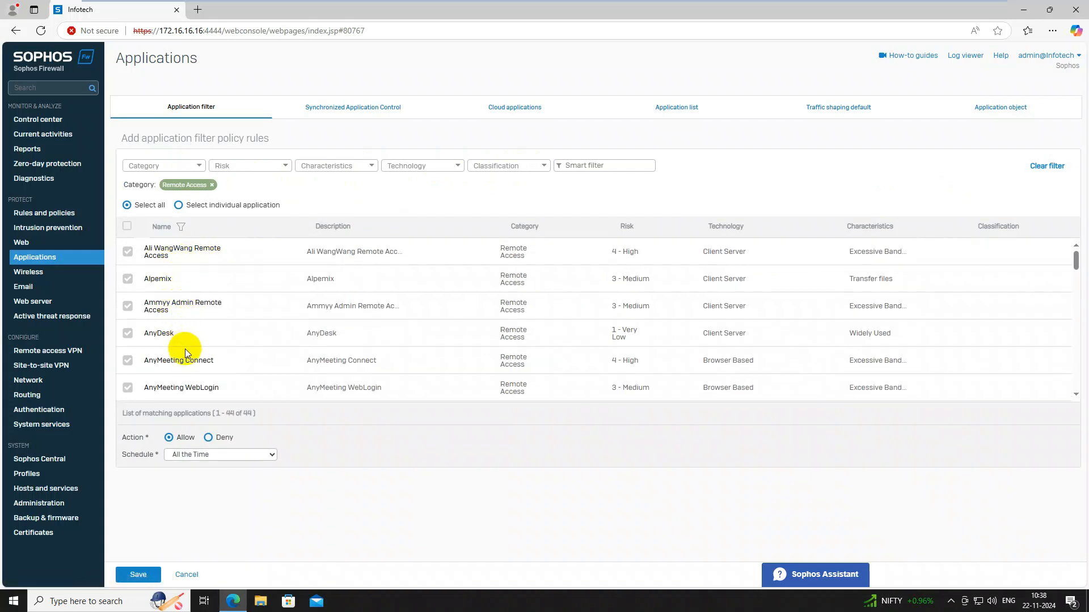
Review the applications matched by the Remote Access category and set the filter rule's action to Deny
scroll(186, 347, "down", 2)
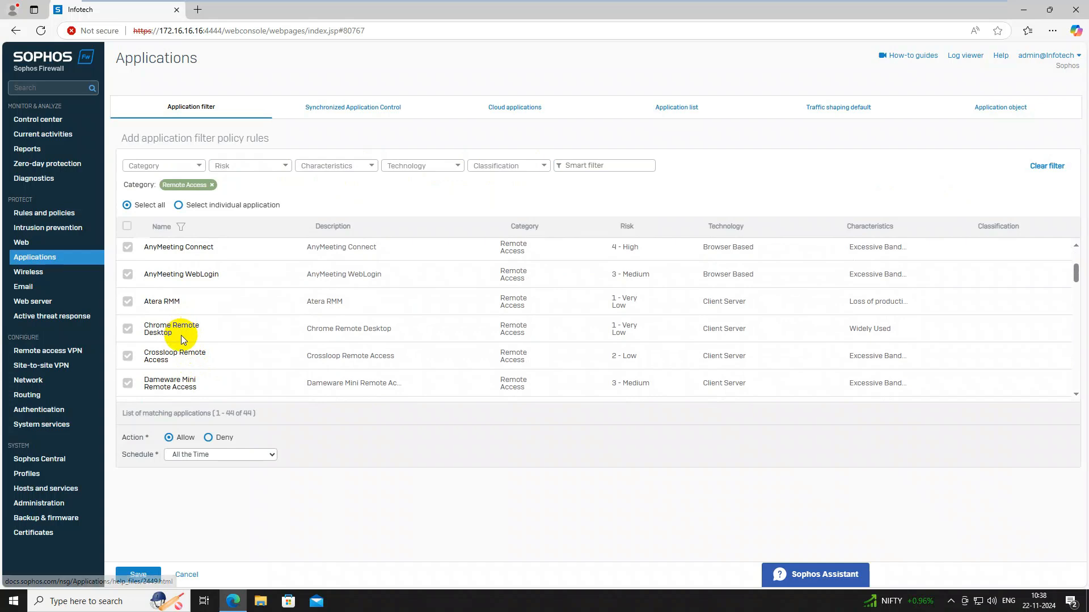
scroll(184, 352, "down", 5)
scroll(190, 353, "up", 20)
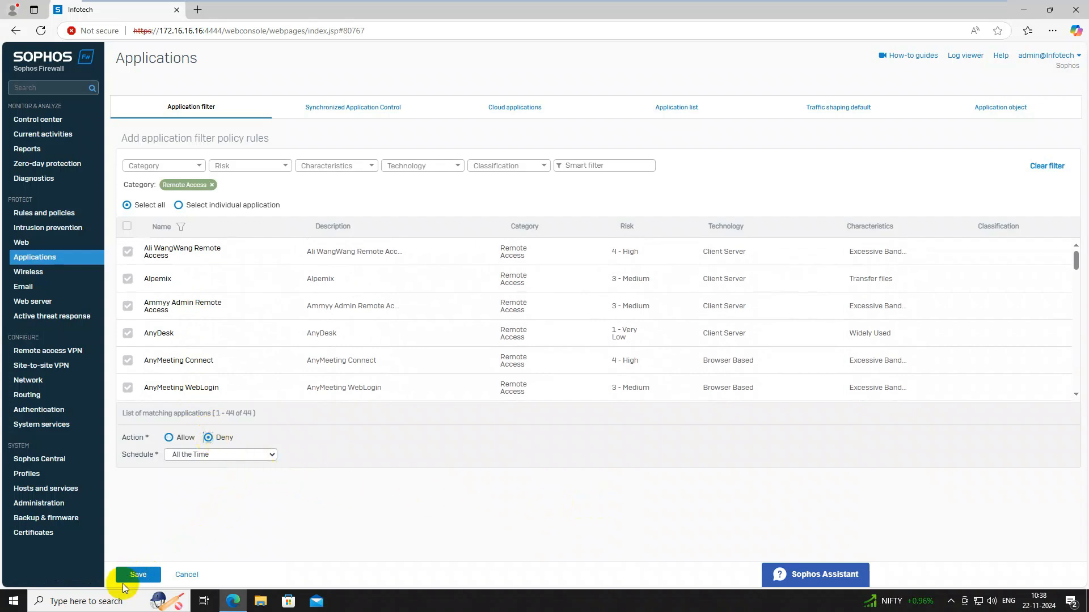
Filter the Remote Access applications by the name "anydesk"
left_click(181, 227)
type("anydesk")
key("Return")
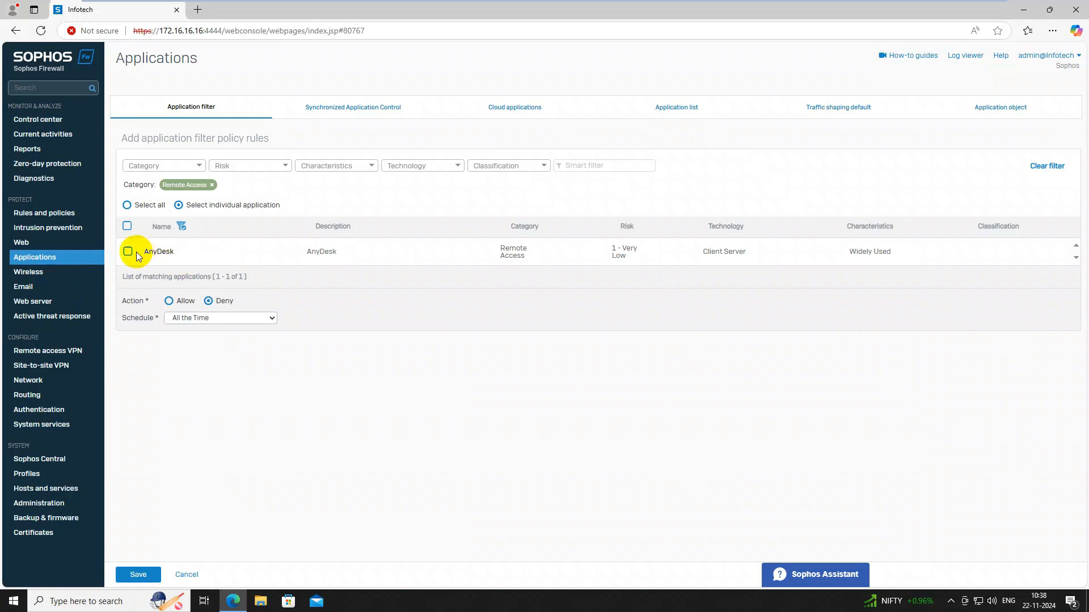
Remove and reapply the Remote Access category, and clear the application name filter
left_click(212, 185)
left_click(201, 168)
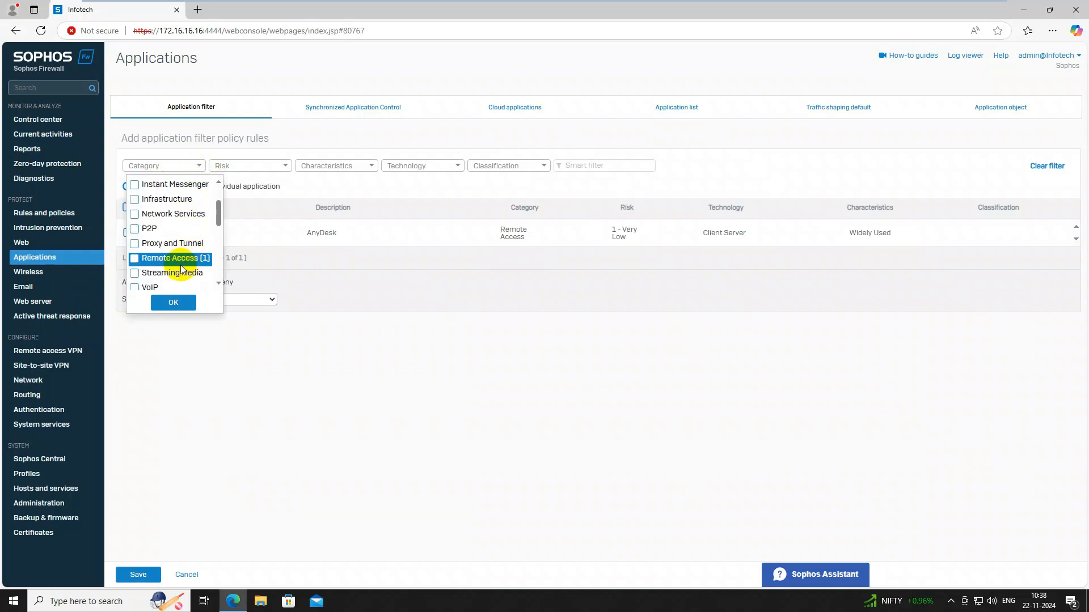
left_click(136, 260)
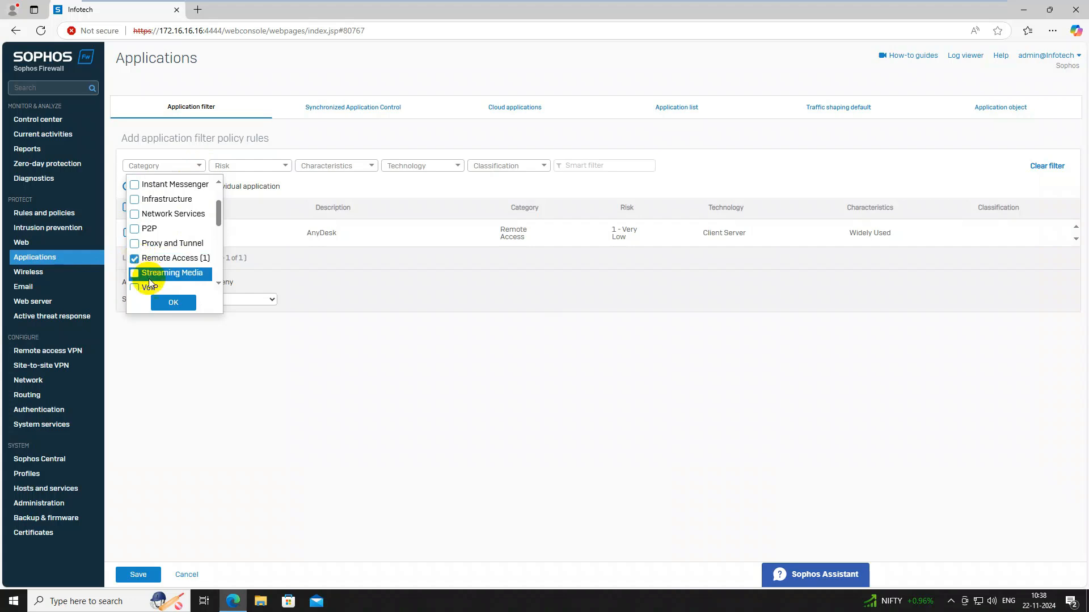
left_click(164, 303)
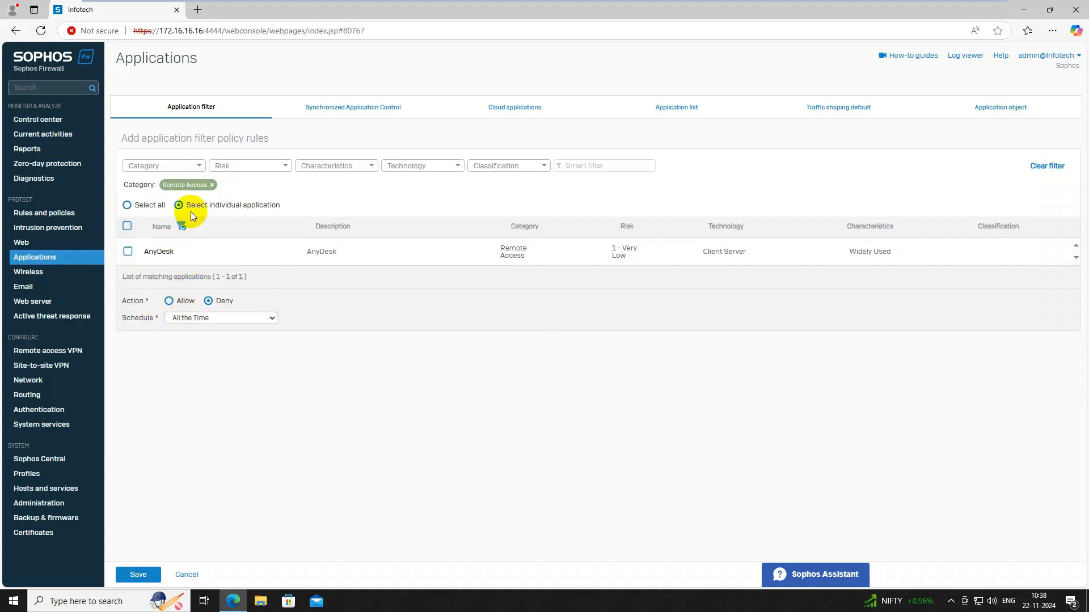
left_click(181, 226)
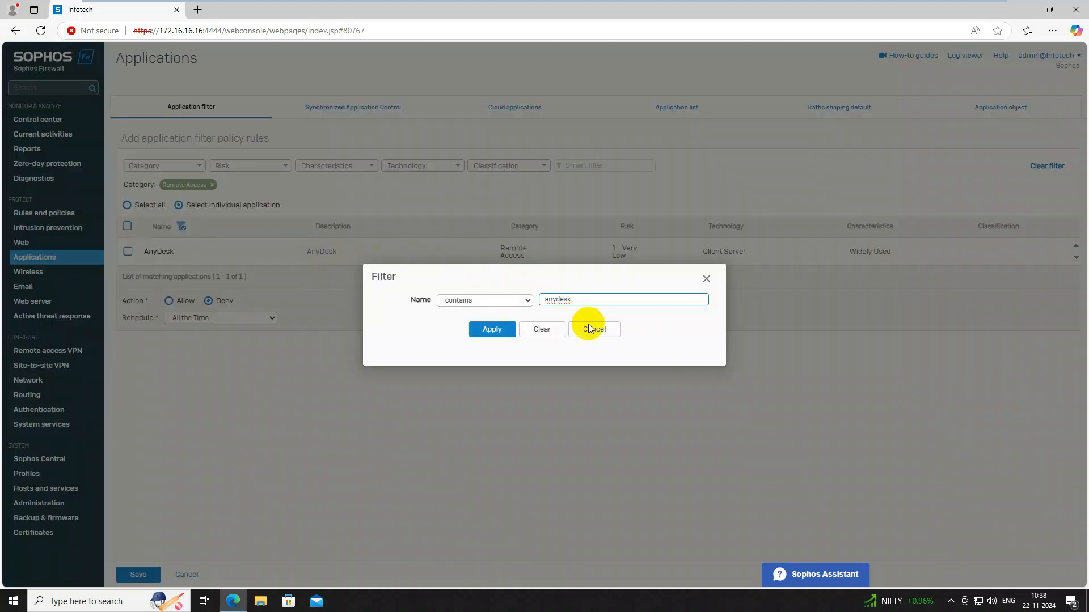
left_click(542, 329)
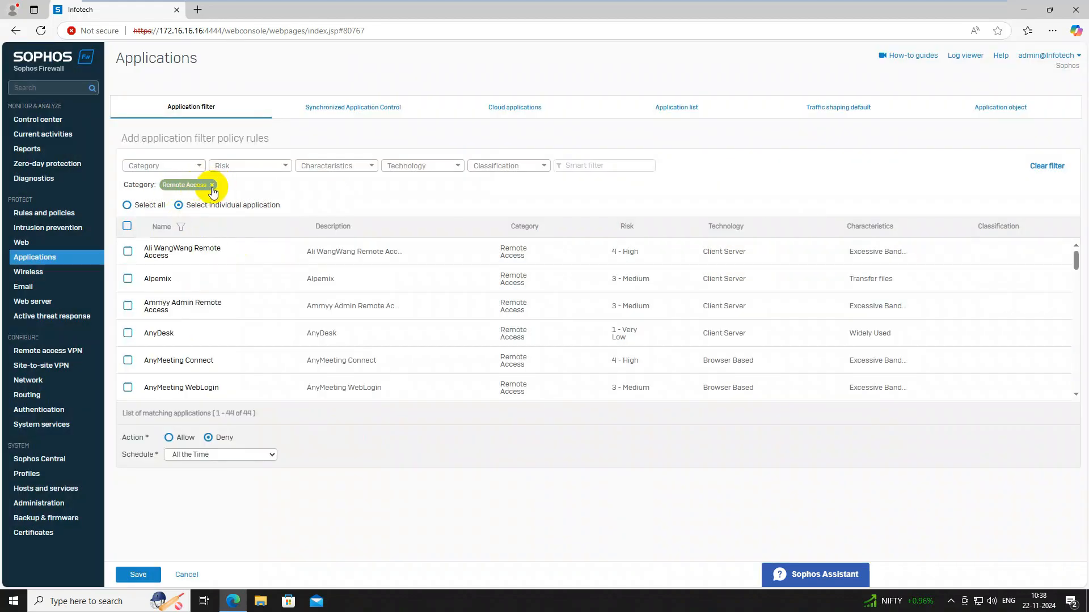
Reset the category filter, switch the rule to select all applications, and limit it to the Remote Access category
left_click(211, 185)
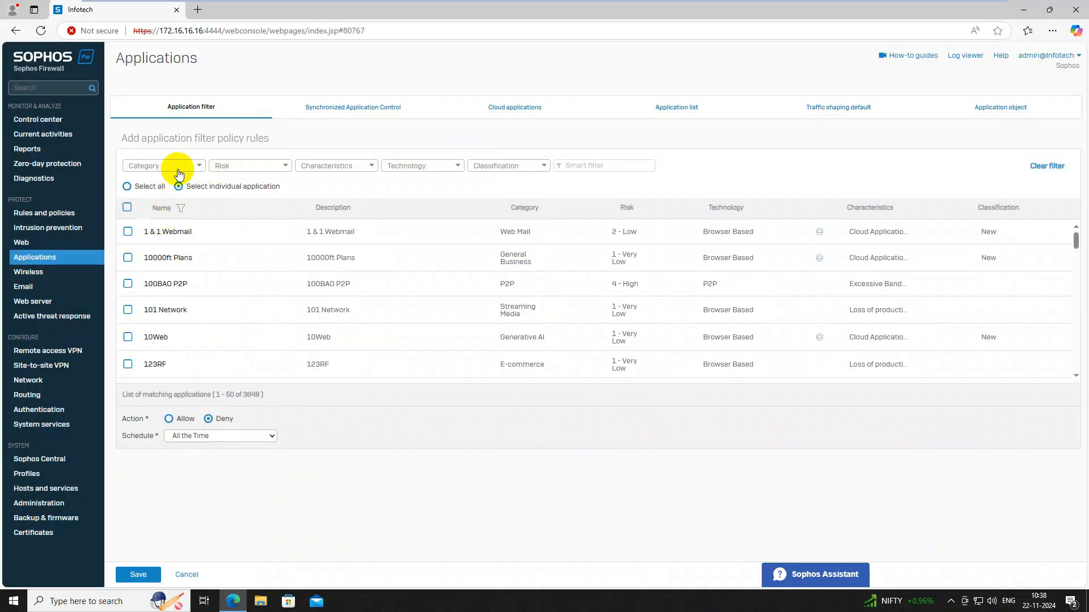
left_click(175, 169)
left_click(307, 181)
left_click(131, 187)
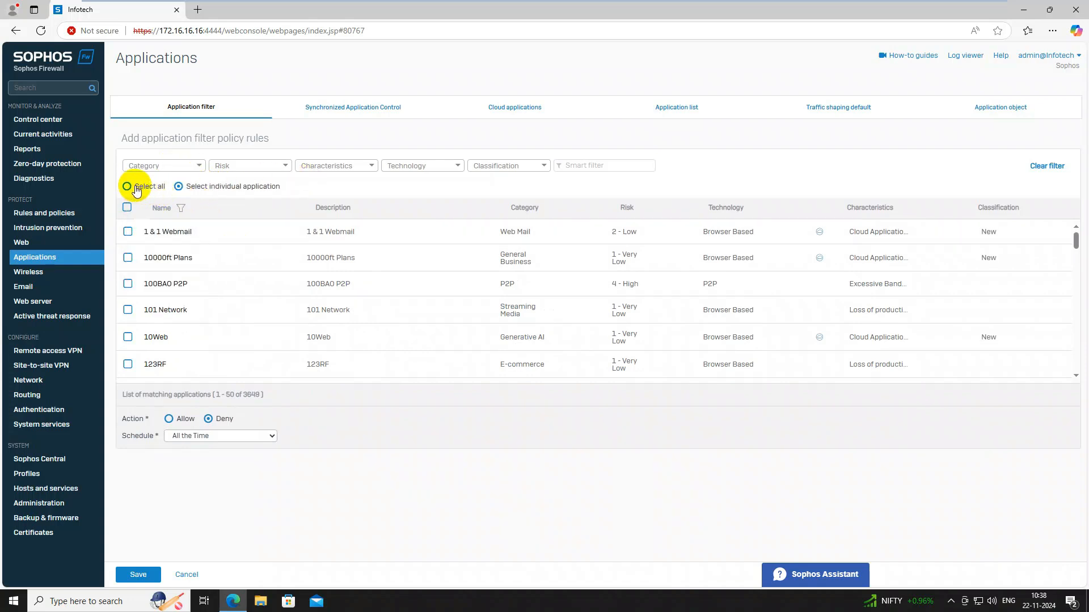
left_click(178, 167)
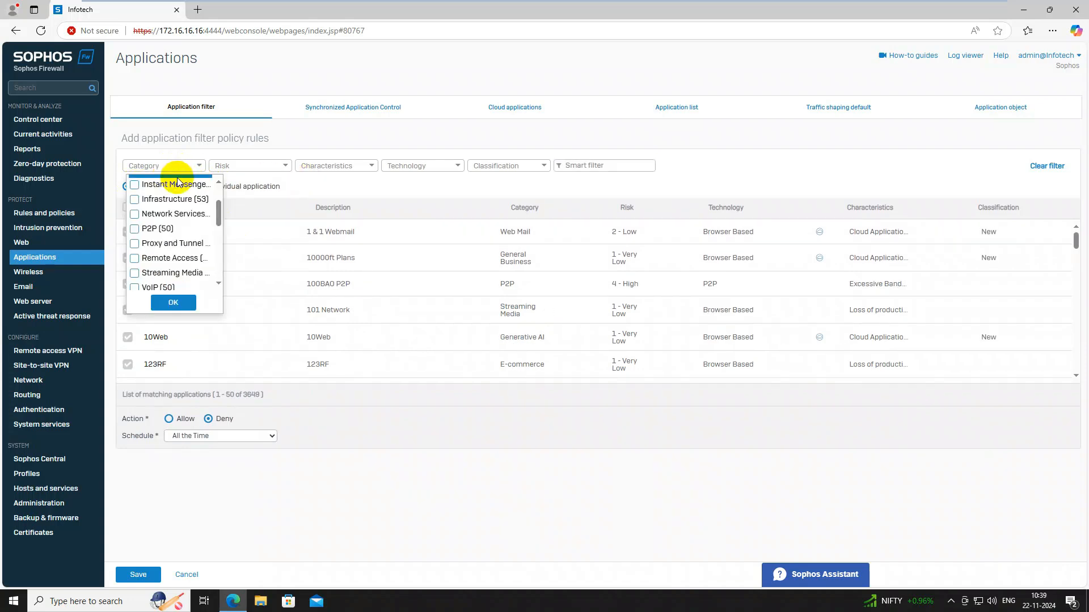
left_click(174, 260)
left_click(173, 303)
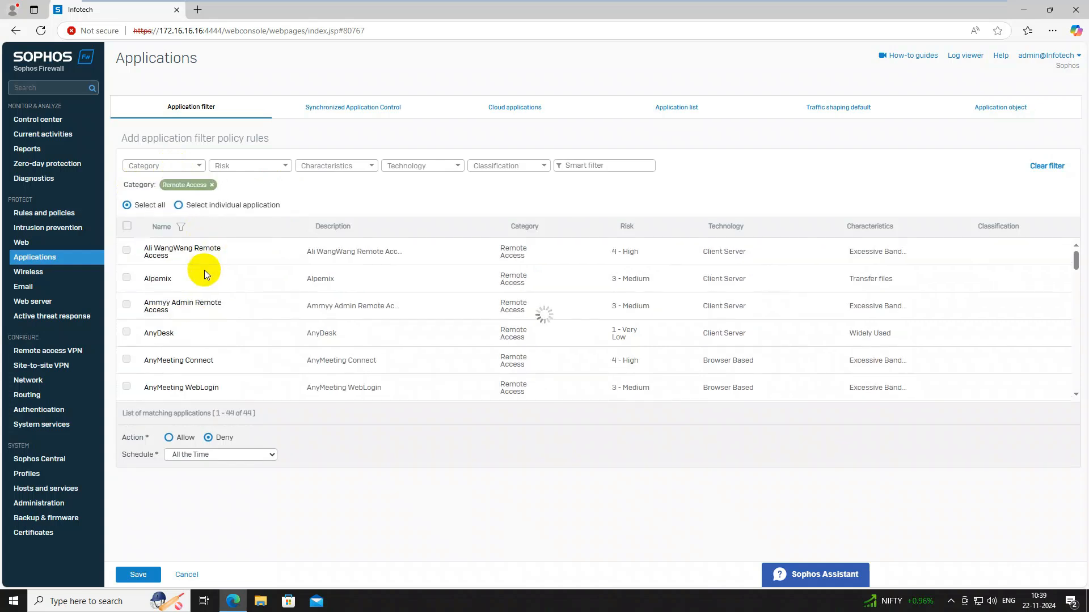
Review the selected applications, save the Deny rule, and save the Remote App Block application filter policy
scroll(208, 254, "down", 6)
scroll(221, 327, "down", 8)
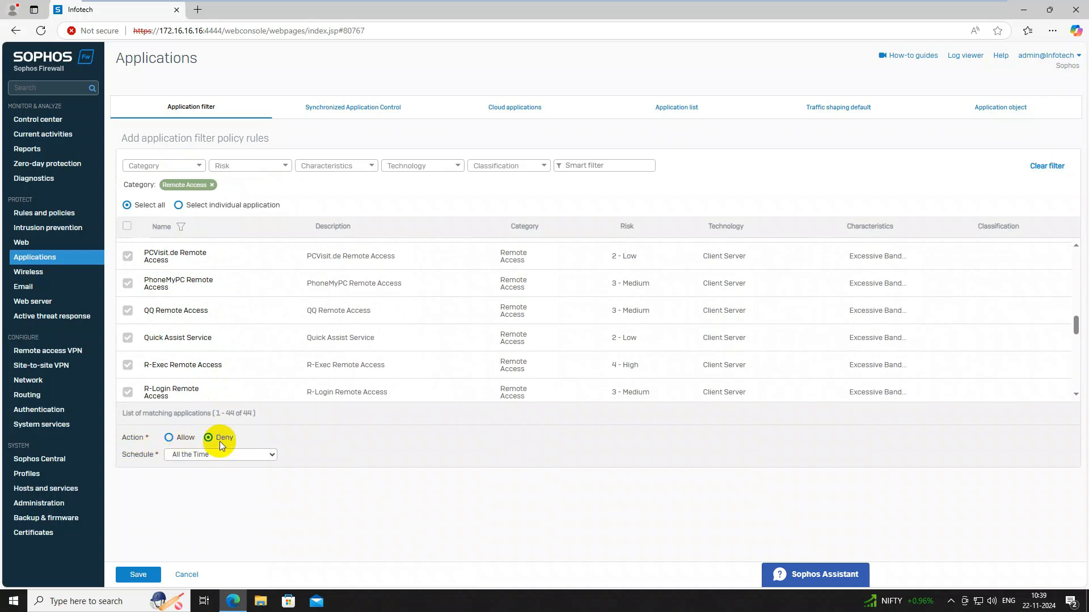
left_click(126, 576)
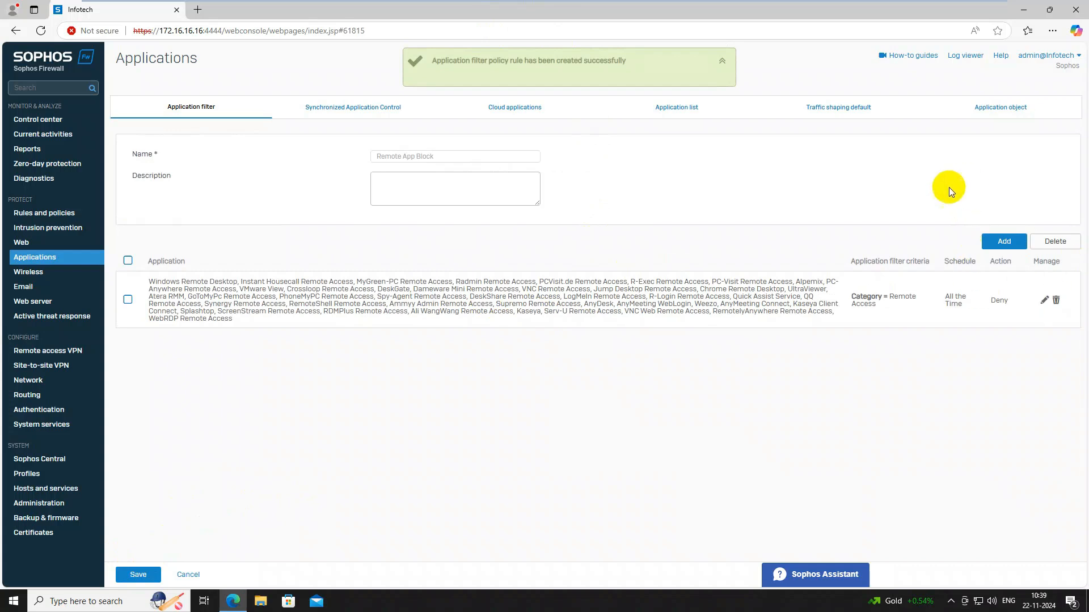
left_click(141, 575)
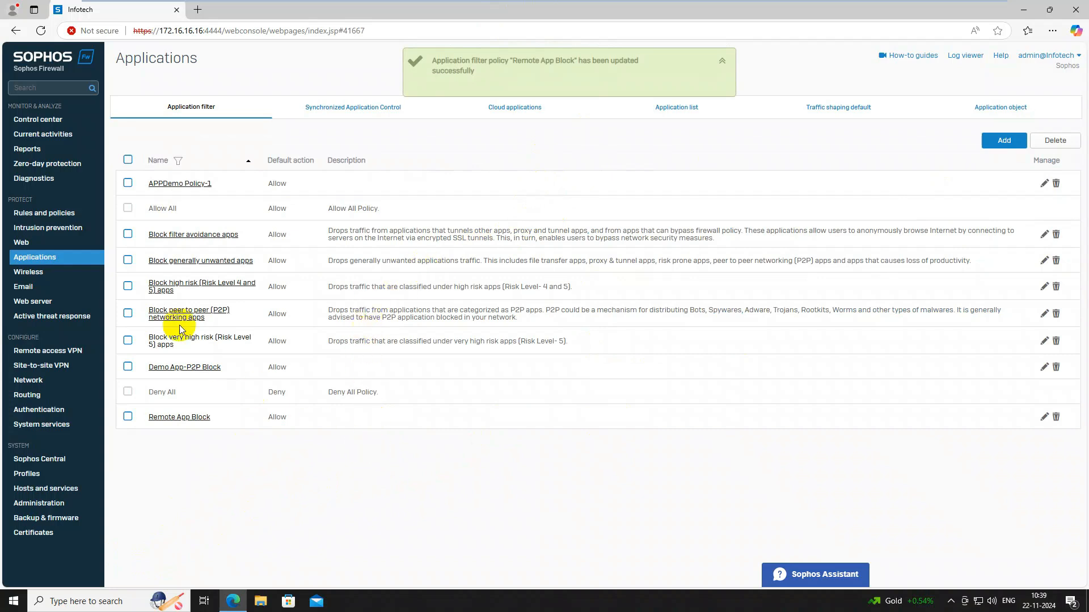
Start a new firewall rule and name it "Remote App Block"
left_click(56, 221)
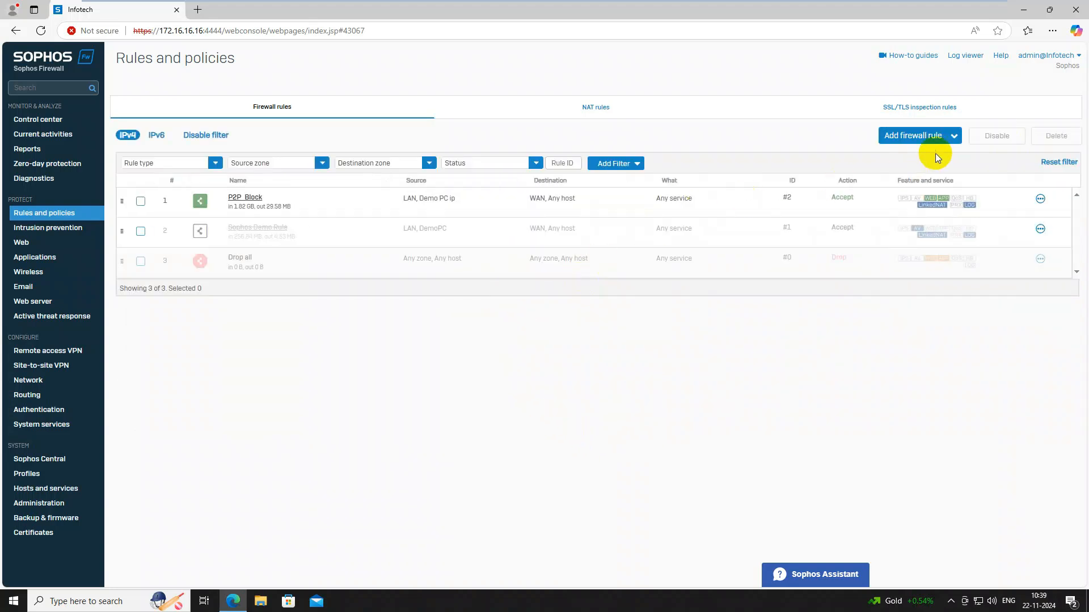
left_click(918, 140)
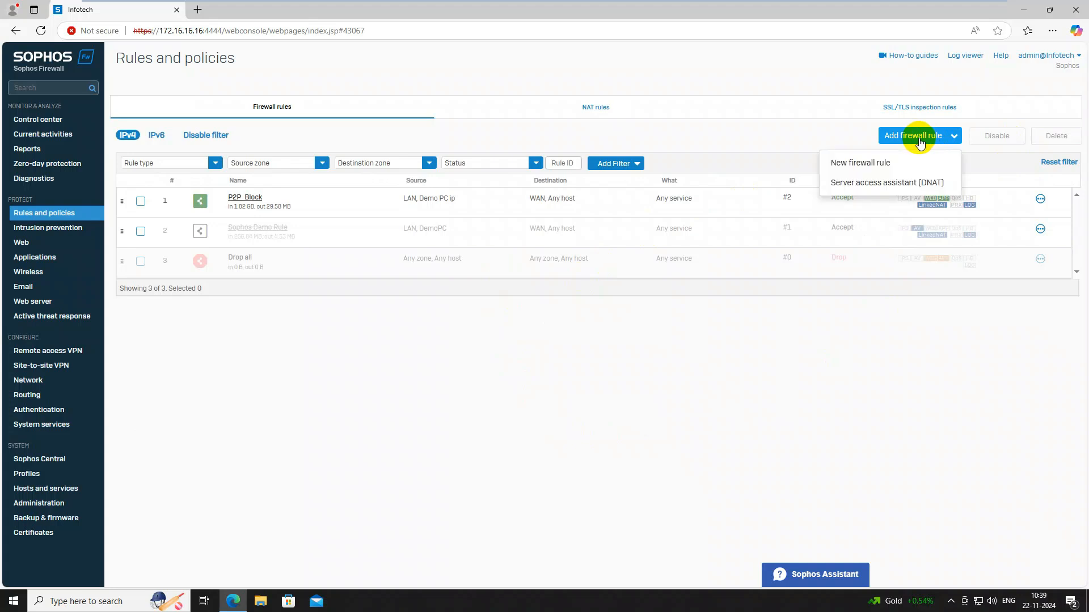
left_click(851, 161)
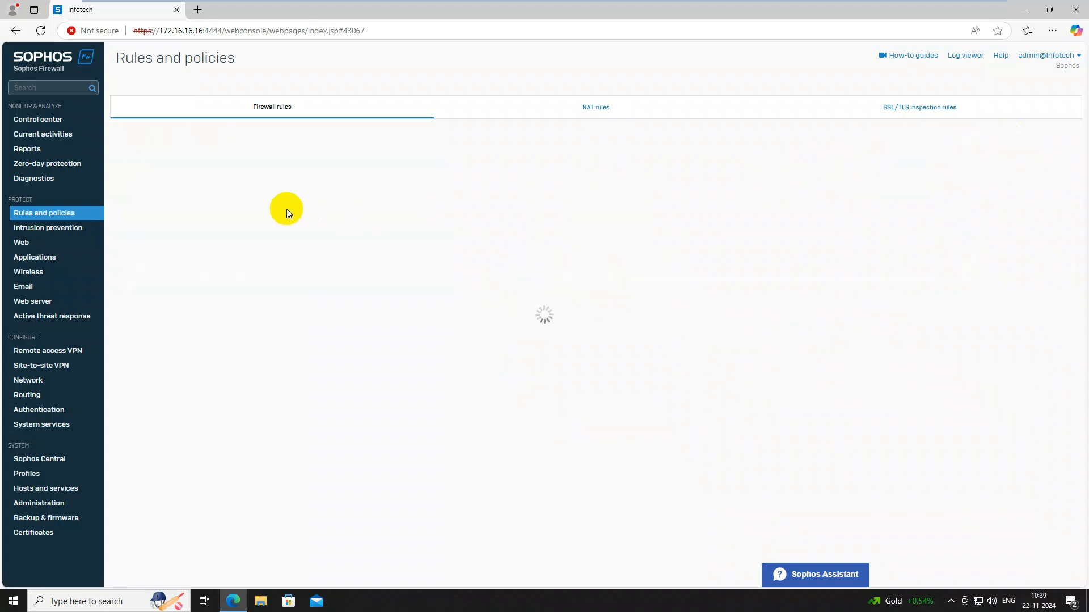
left_click(181, 140)
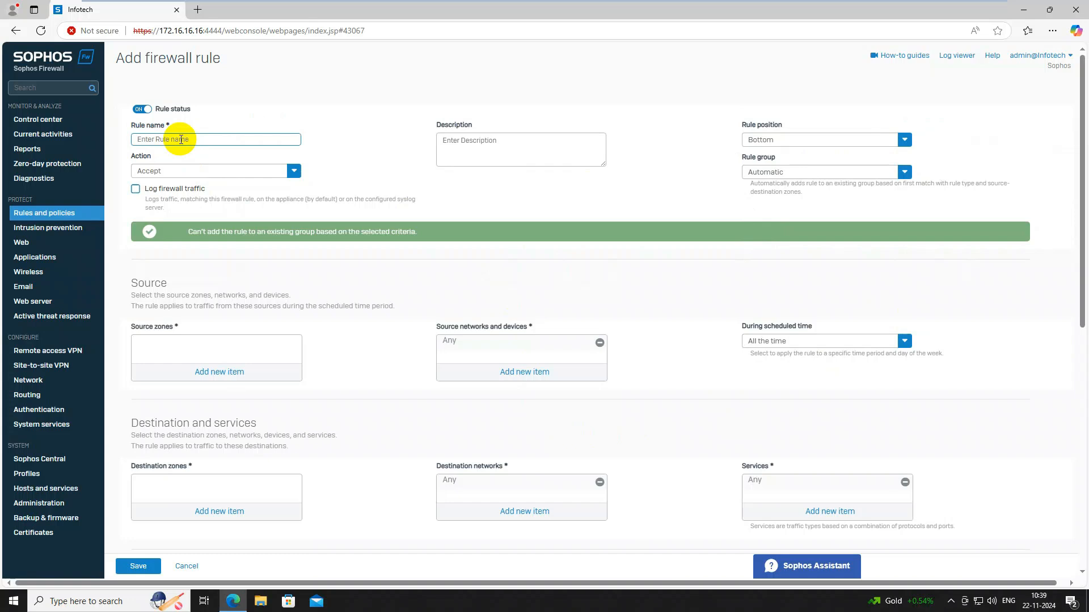
type("Remote A")
key("Caps_Lock")
type("pp Block")
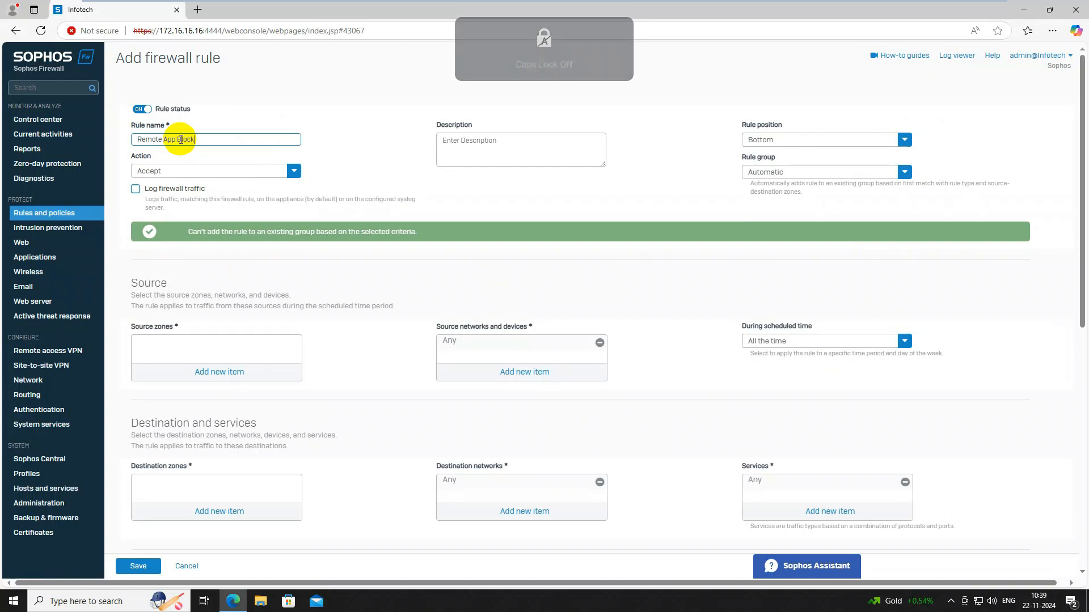
Set the firewall rule's position to Top and its group to None, and enable logging of firewall traffic
left_click(737, 142)
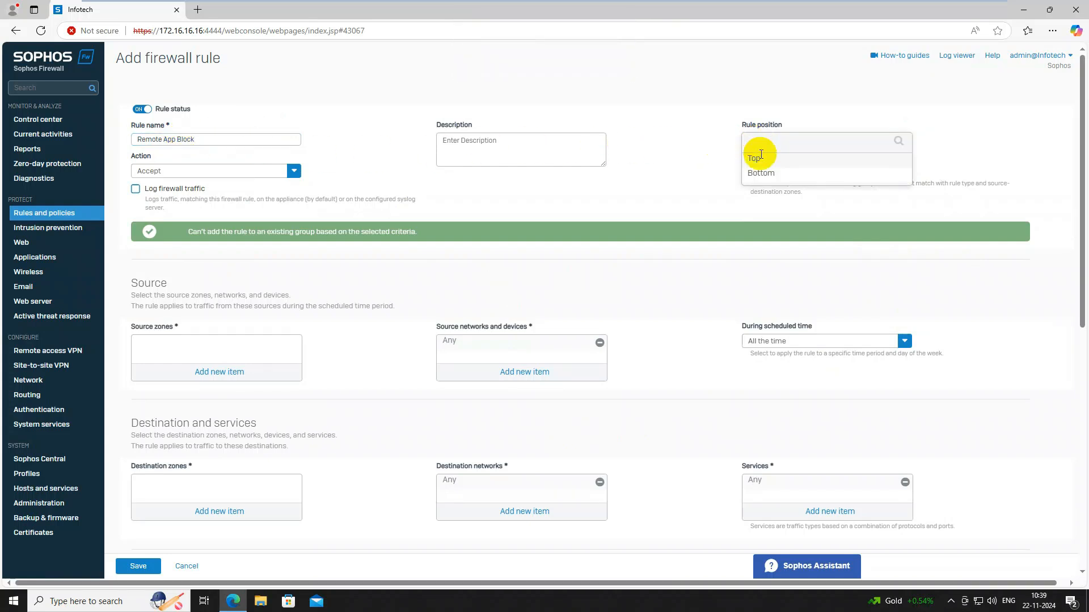
left_click(761, 165)
left_click(770, 175)
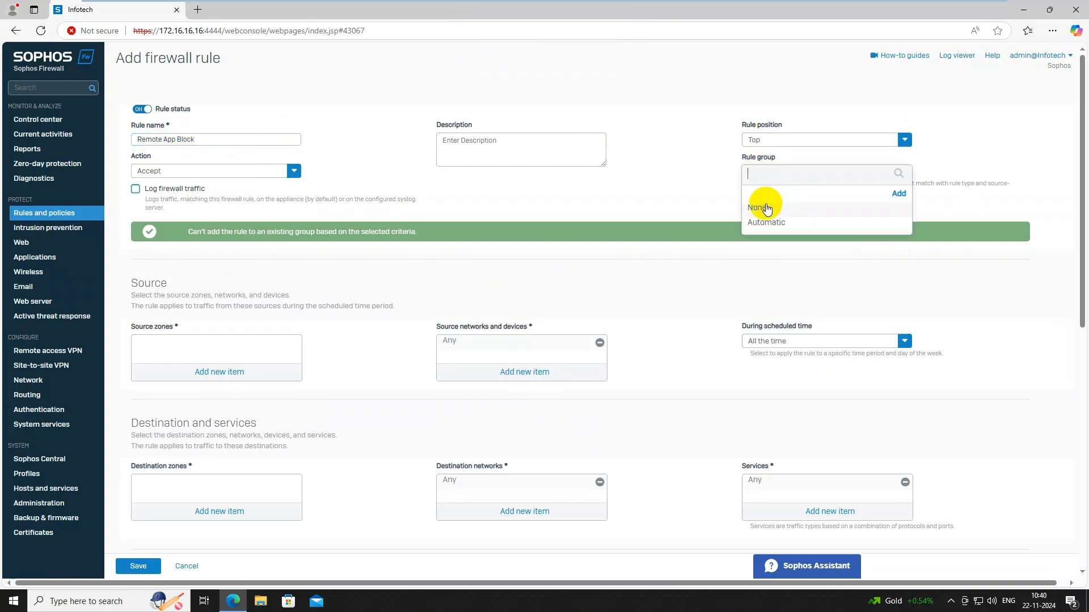
left_click(766, 210)
left_click(144, 189)
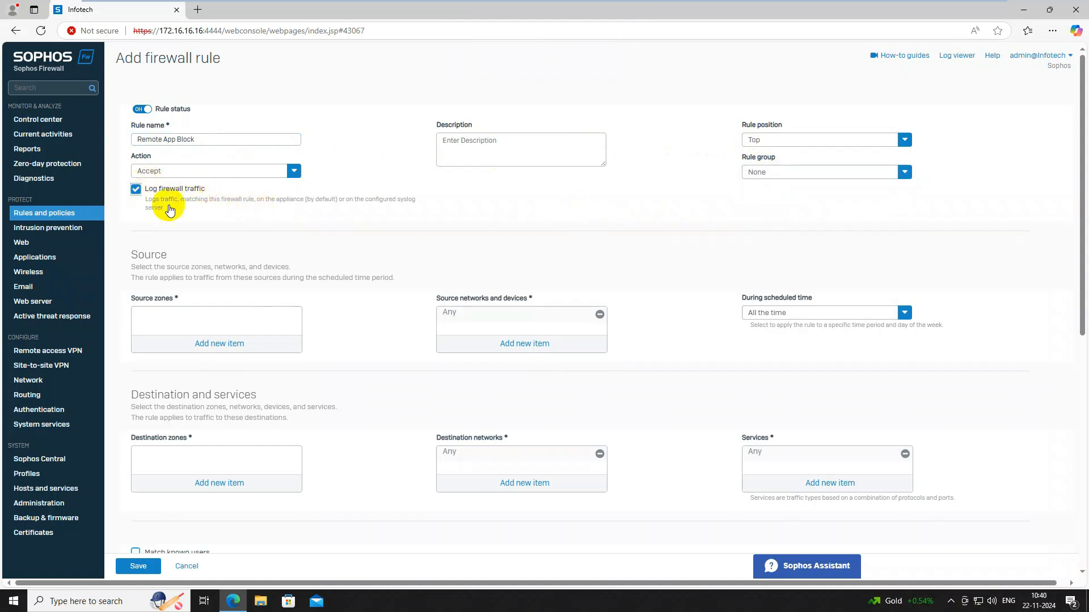
Set the rule's source zone to LAN and replace Any with "Demo PC ip" as the source network
left_click(222, 353)
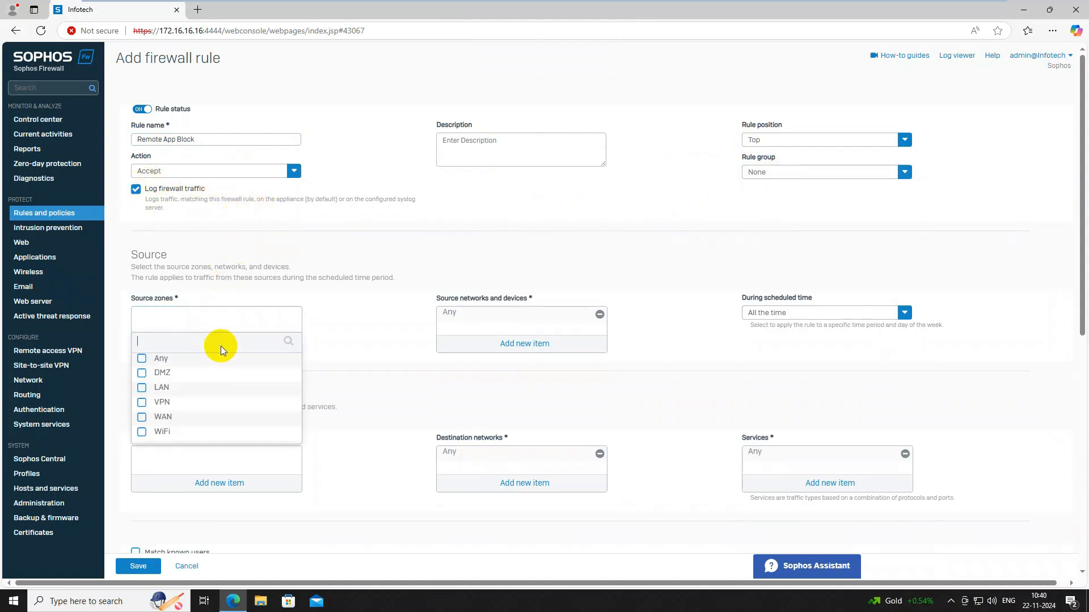
left_click(143, 388)
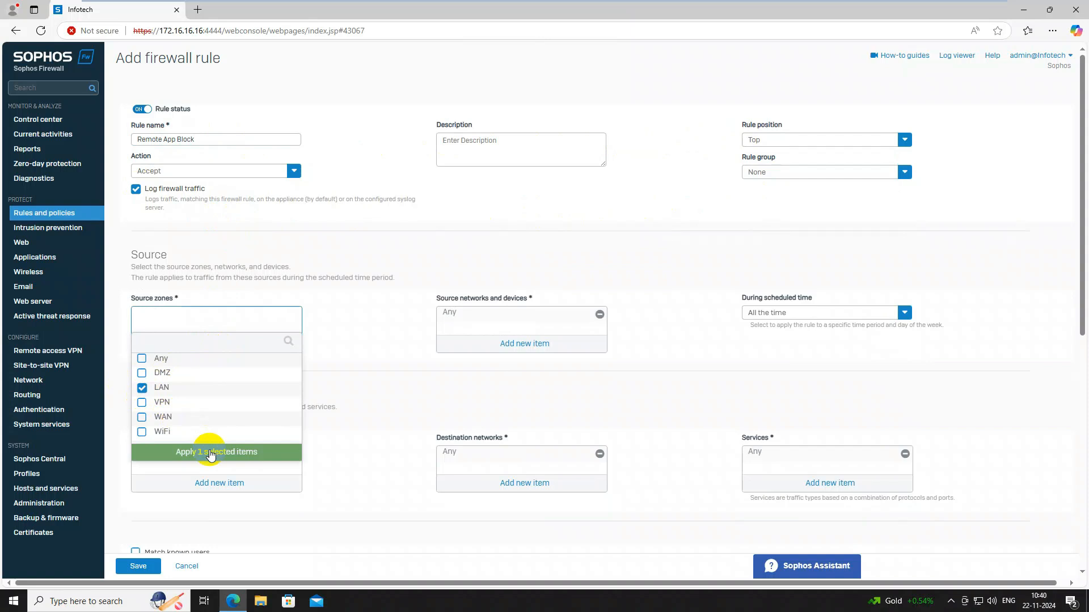
left_click(258, 452)
left_click(599, 315)
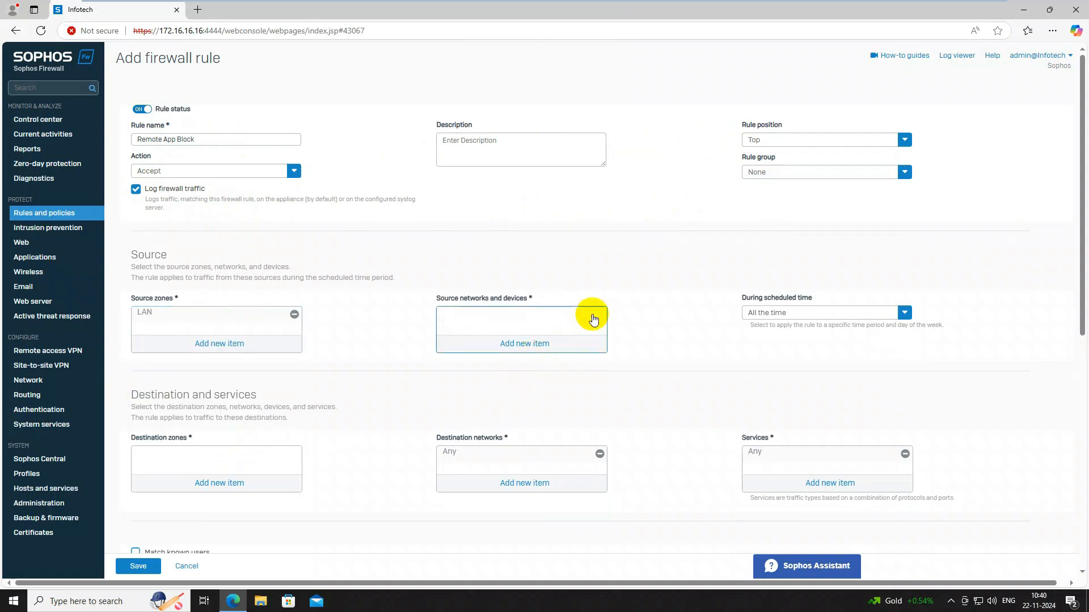
left_click(510, 344)
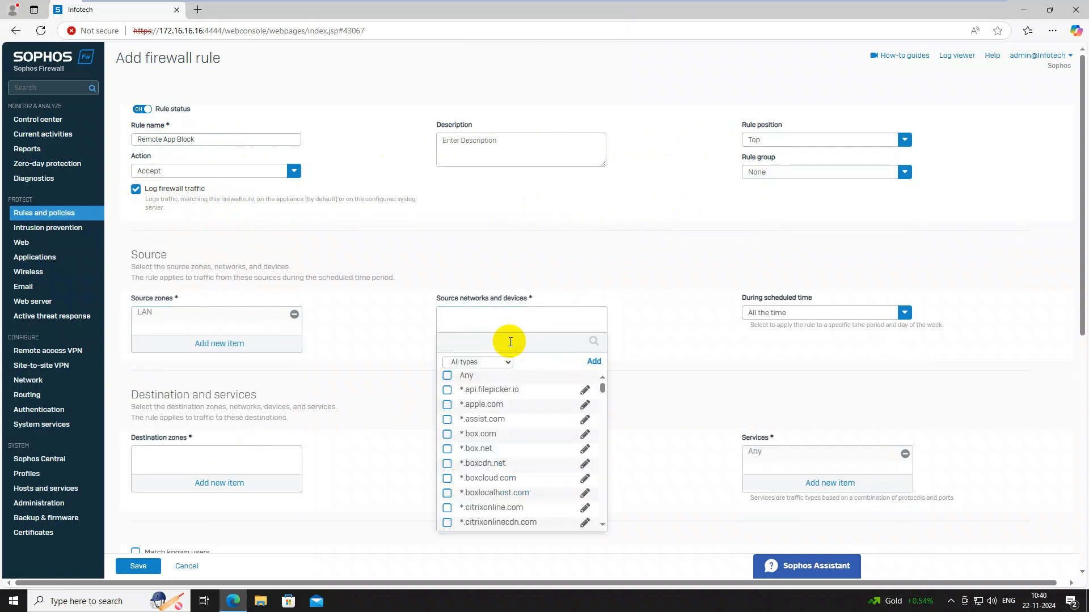
type("demo")
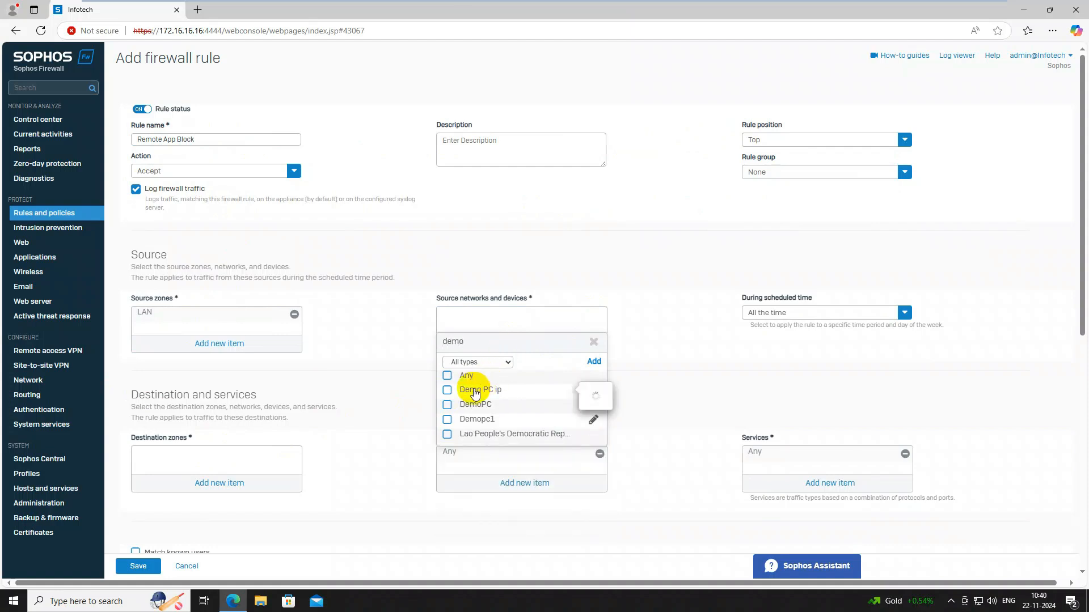
left_click(474, 391)
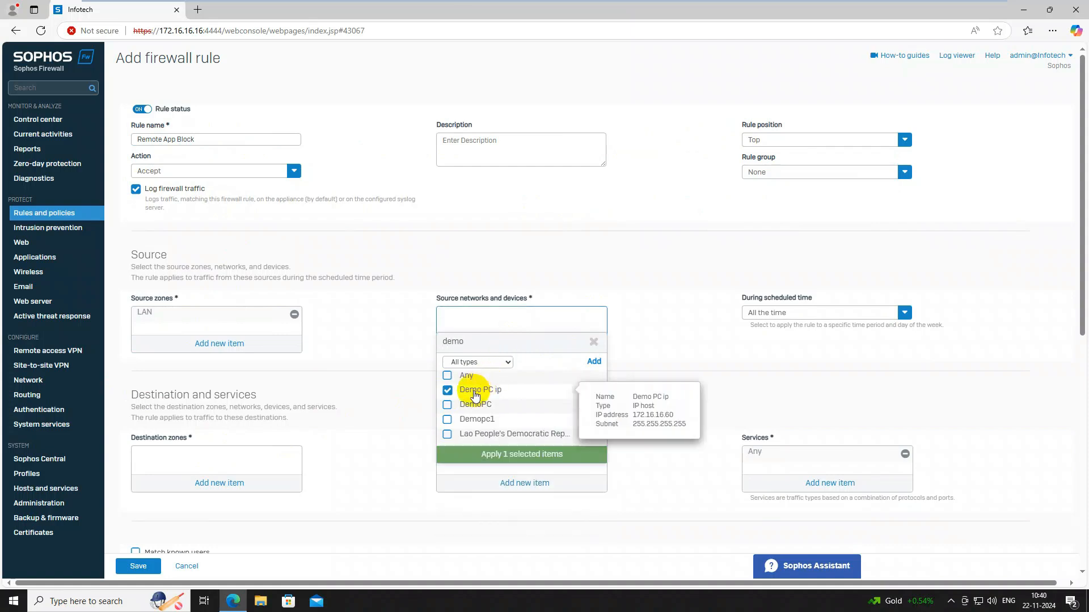
left_click(493, 456)
Set the firewall rule's destination zone to WAN
left_click(199, 479)
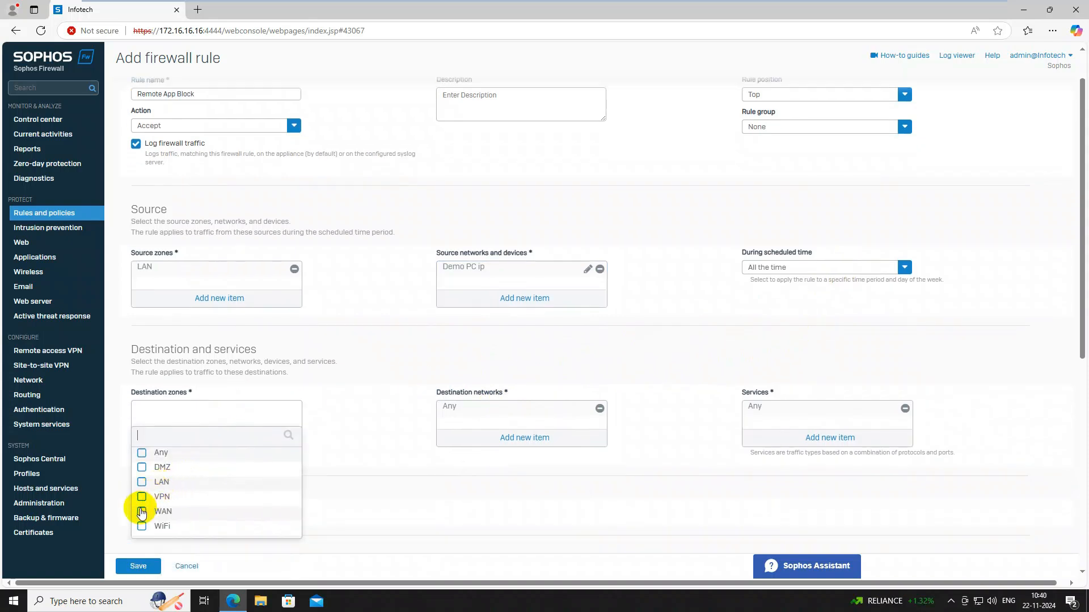
left_click(141, 511)
left_click(219, 545)
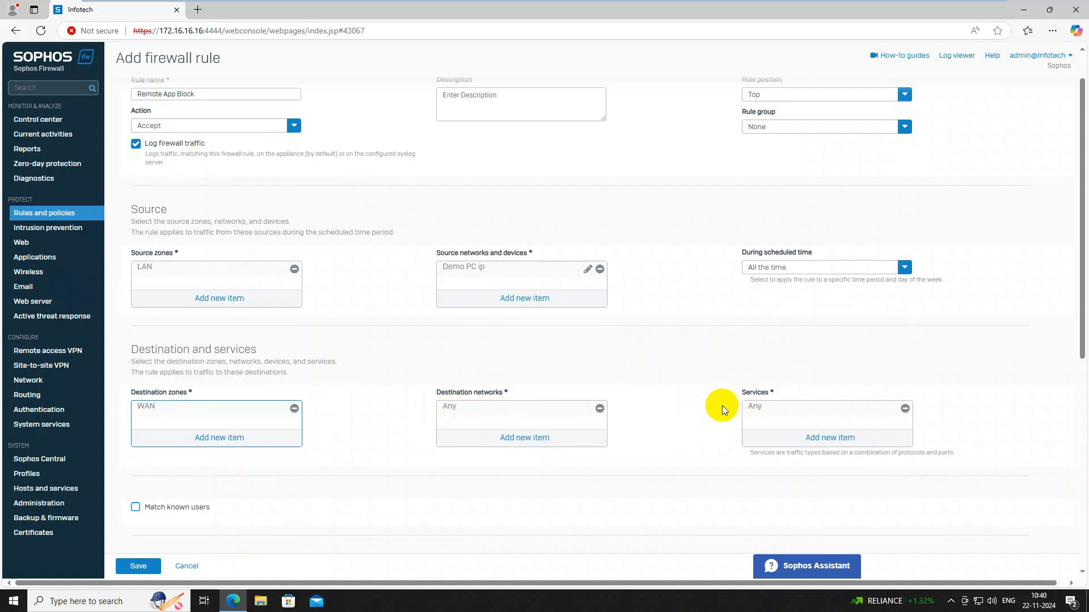
Create a NAT rule linked to the Remote App Block firewall rule, with the translated source set to MASQ, and save it
scroll(227, 424, "down", 6)
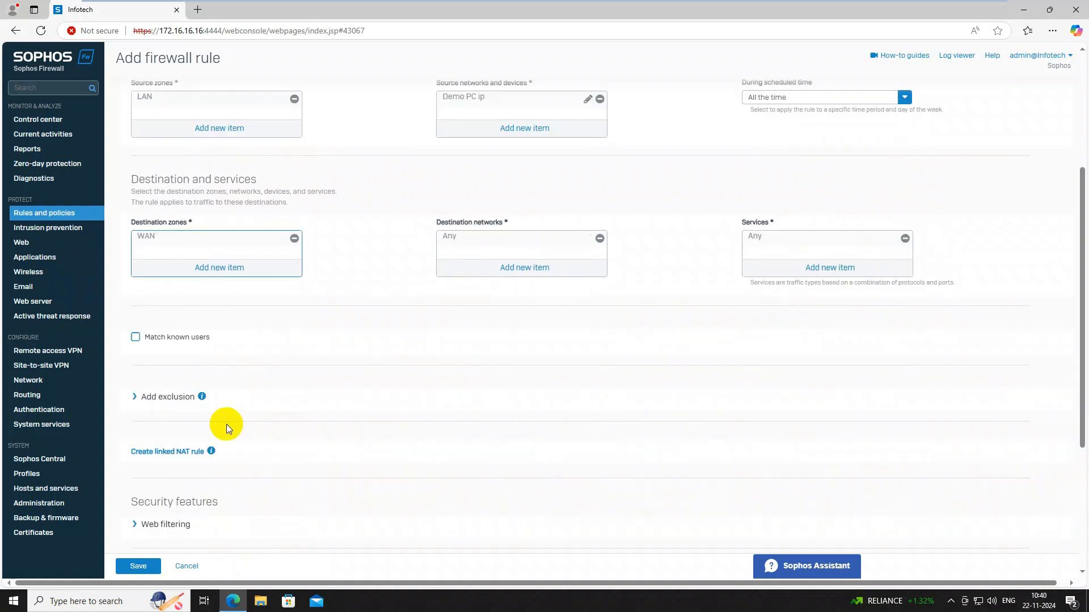
left_click(172, 282)
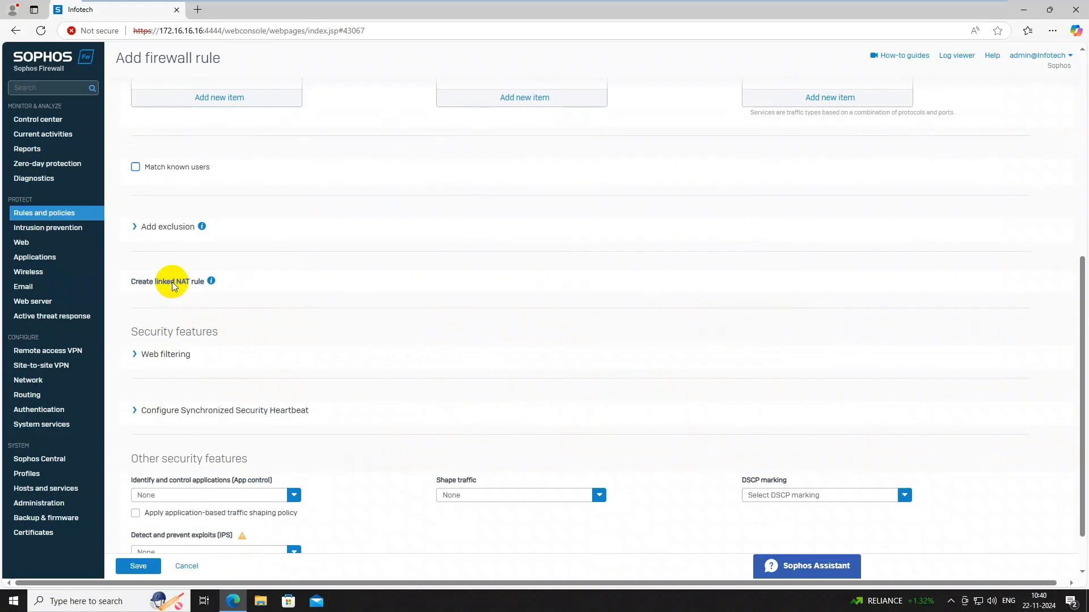
scroll(340, 420, "down", 5)
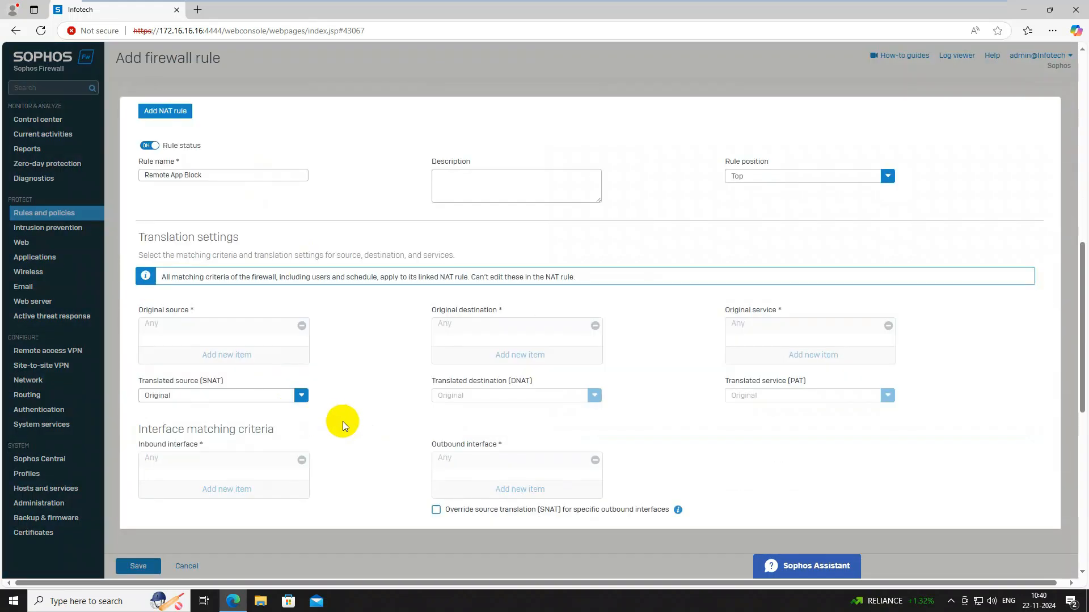
left_click(302, 329)
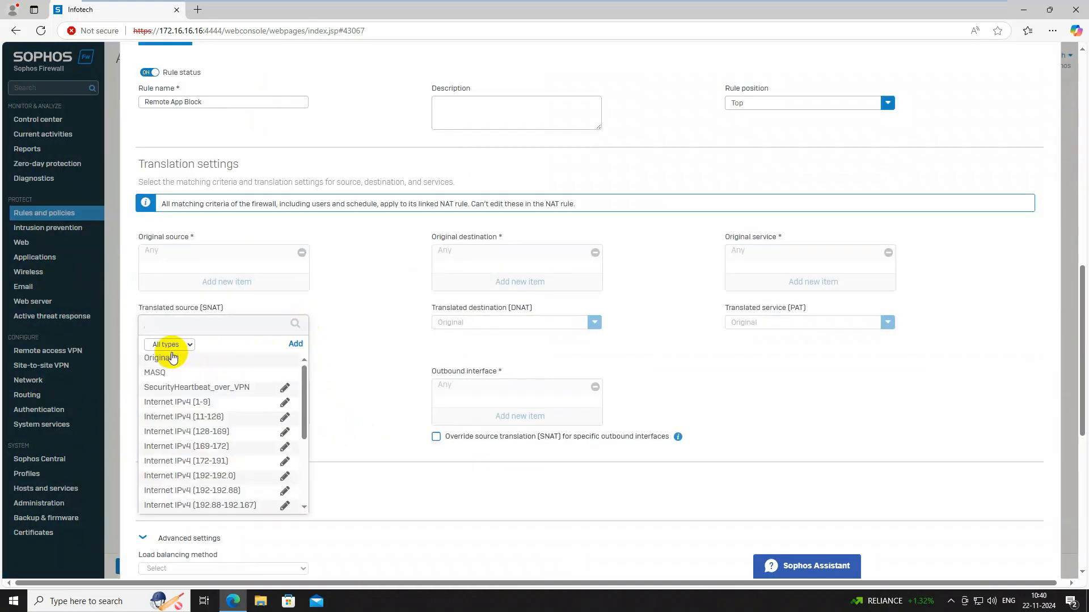
left_click(181, 374)
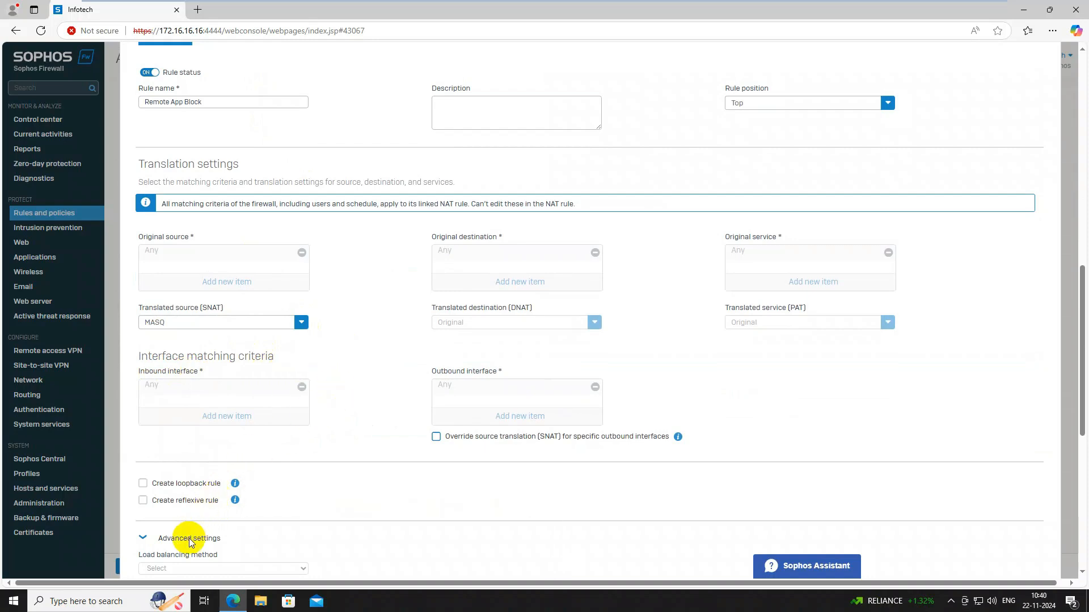
scroll(192, 539, "down", 3)
left_click(152, 447)
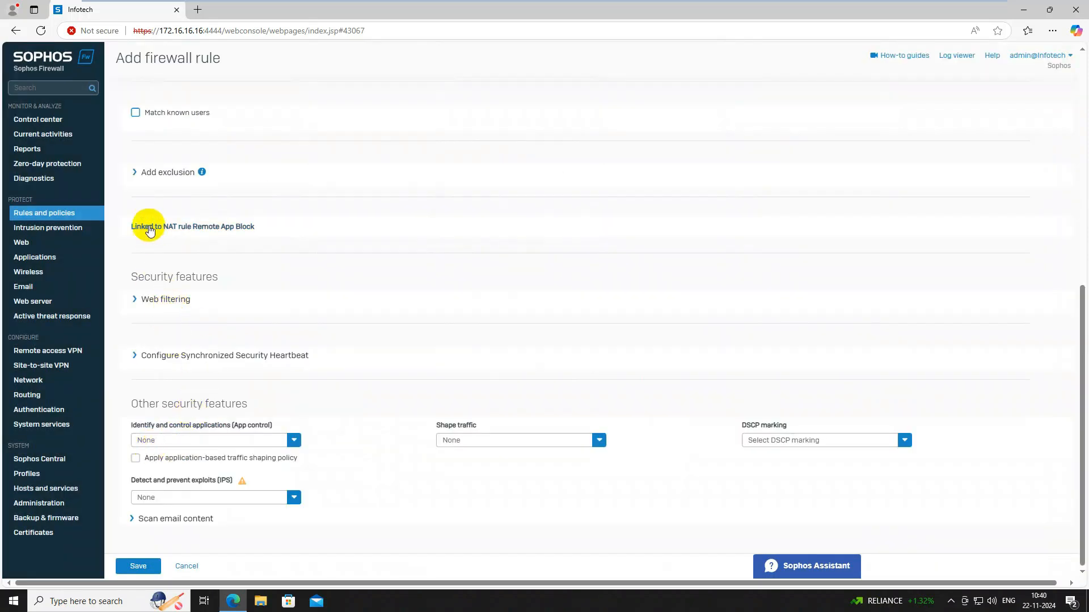
Set the firewall rule's web policy to Remote App and its application control to Remote App Block
left_click(135, 300)
left_click(234, 261)
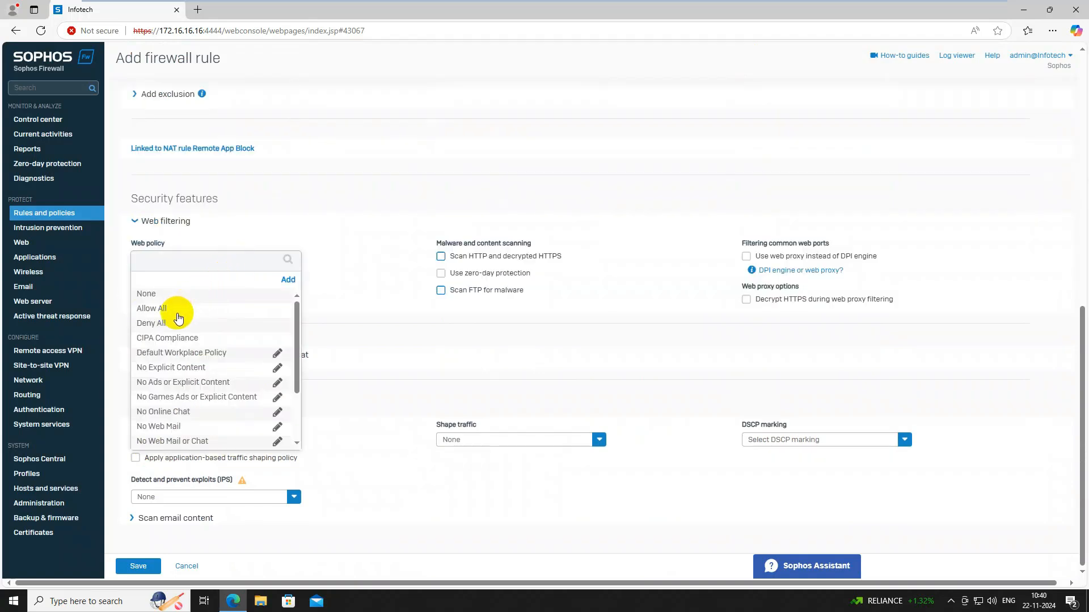
scroll(184, 416, "down", 3)
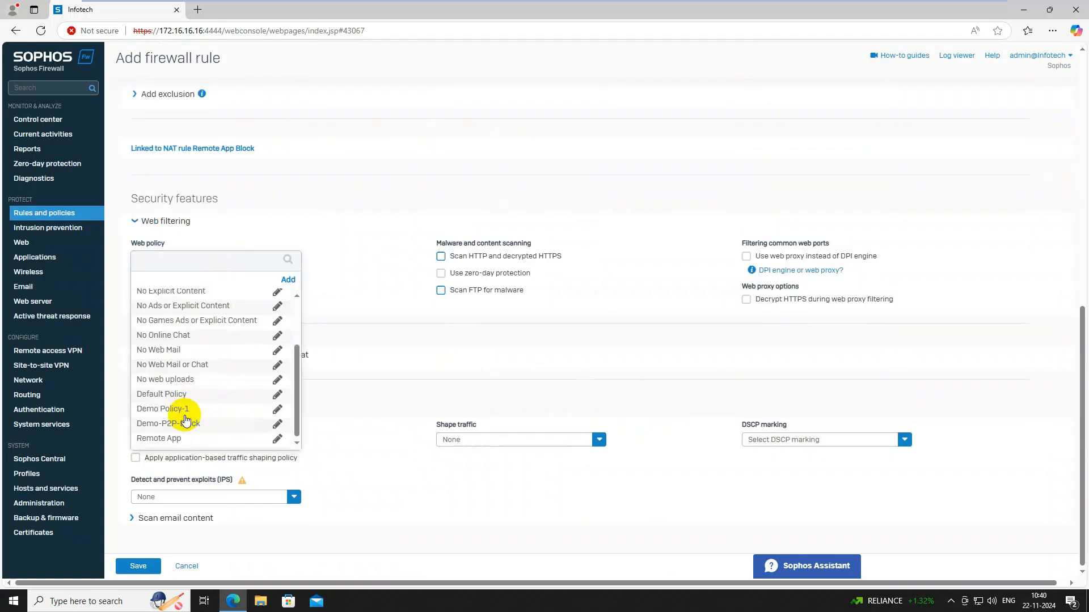
left_click(164, 439)
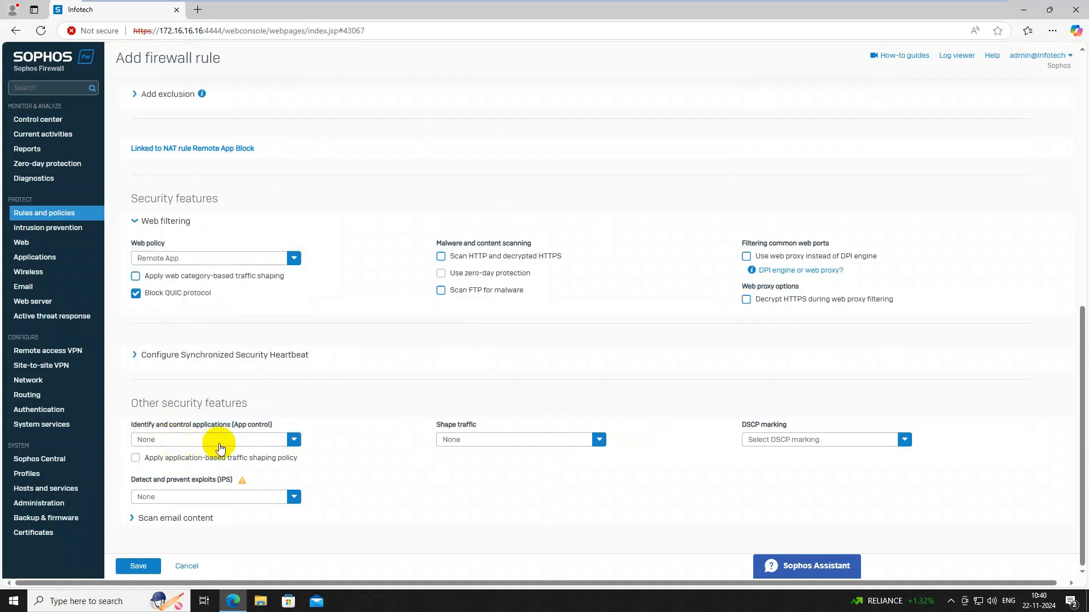
left_click(294, 440)
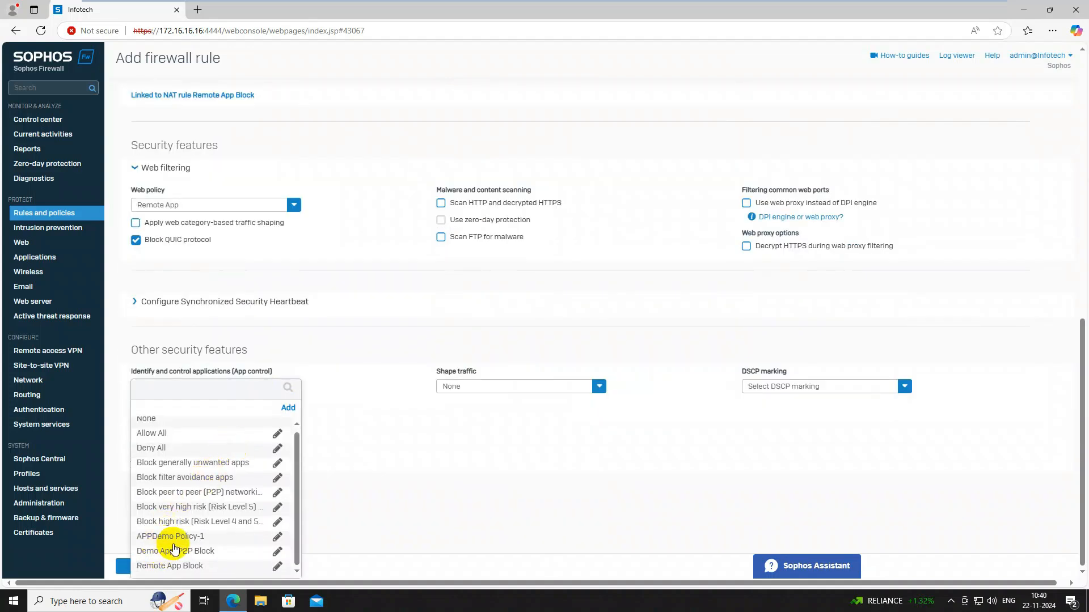
left_click(172, 566)
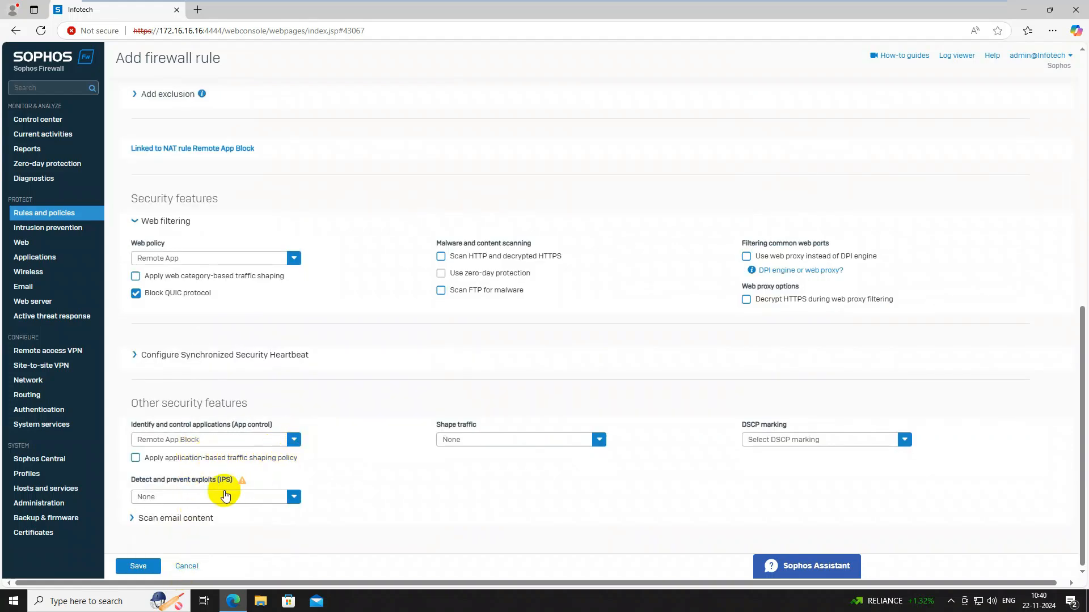
Review the general, source, destination and security settings of the Remote App Block firewall rule, and save the rule
scroll(229, 219, "up", 6)
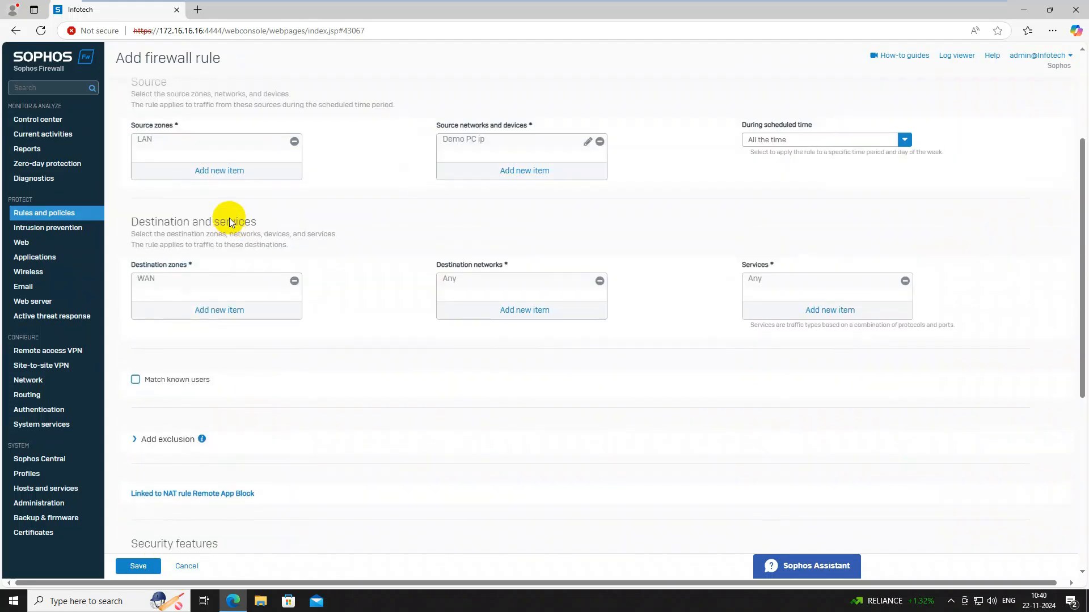
scroll(229, 221, "up", 3)
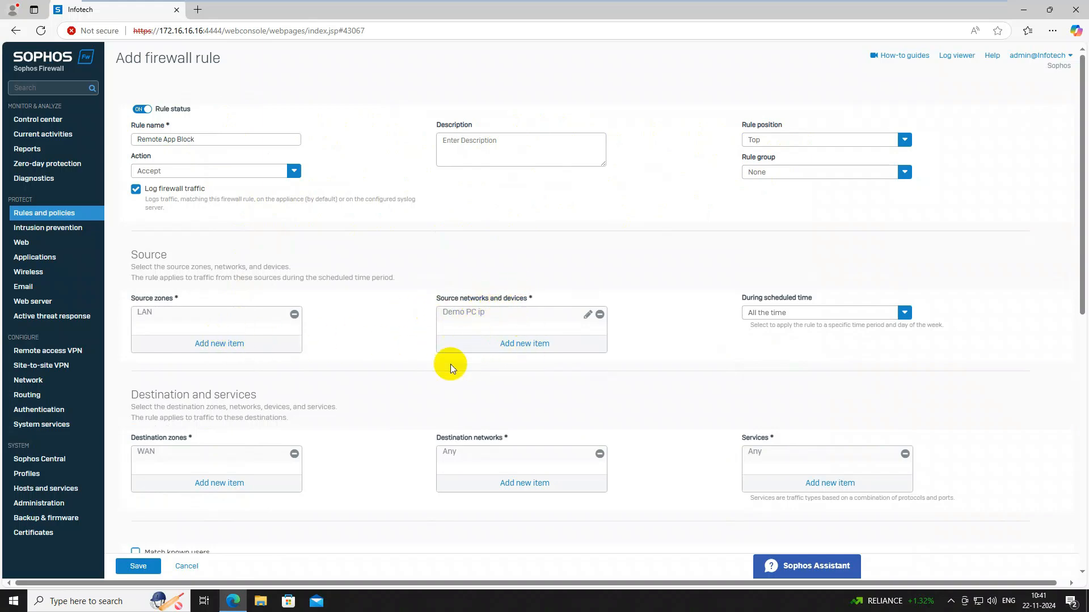
scroll(387, 391, "down", 8)
scroll(165, 499, "down", 1)
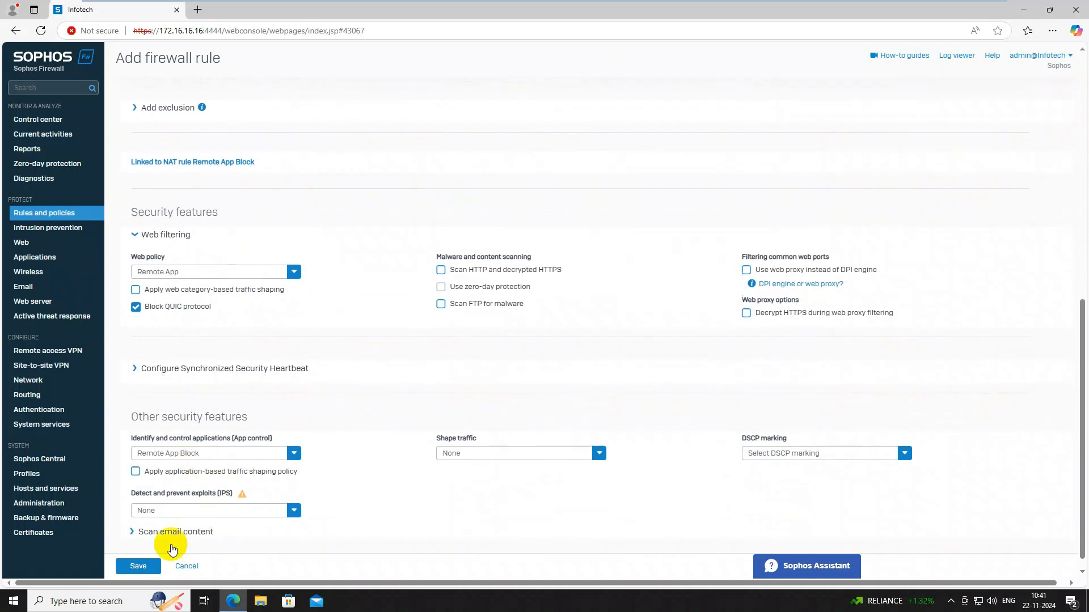
left_click(138, 566)
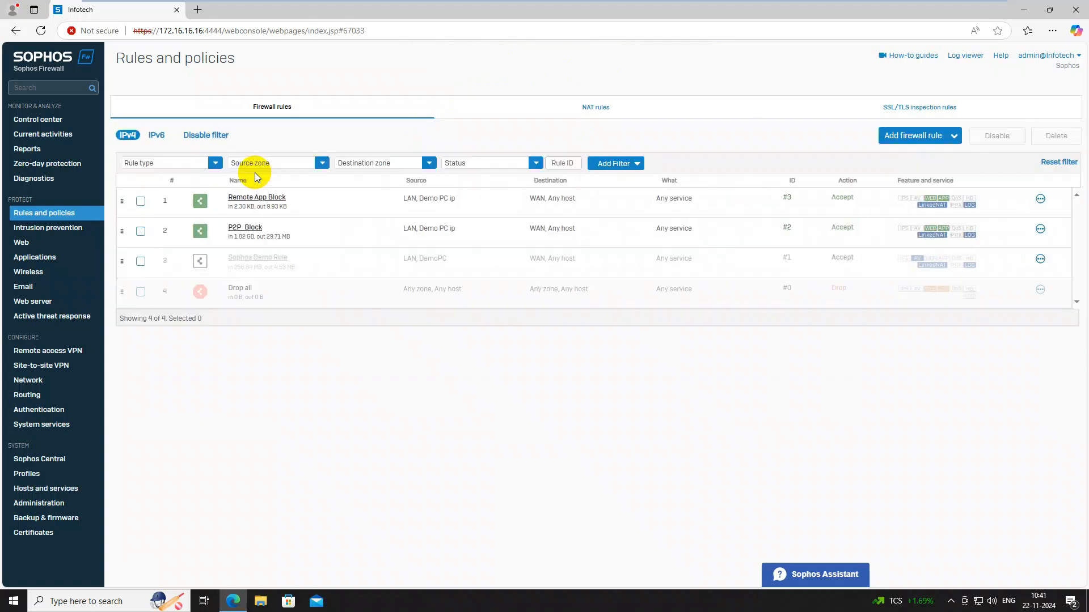
Search the web for "anydesk" in a new browser tab, check the advanced details of the page, and reload it
left_click(198, 9)
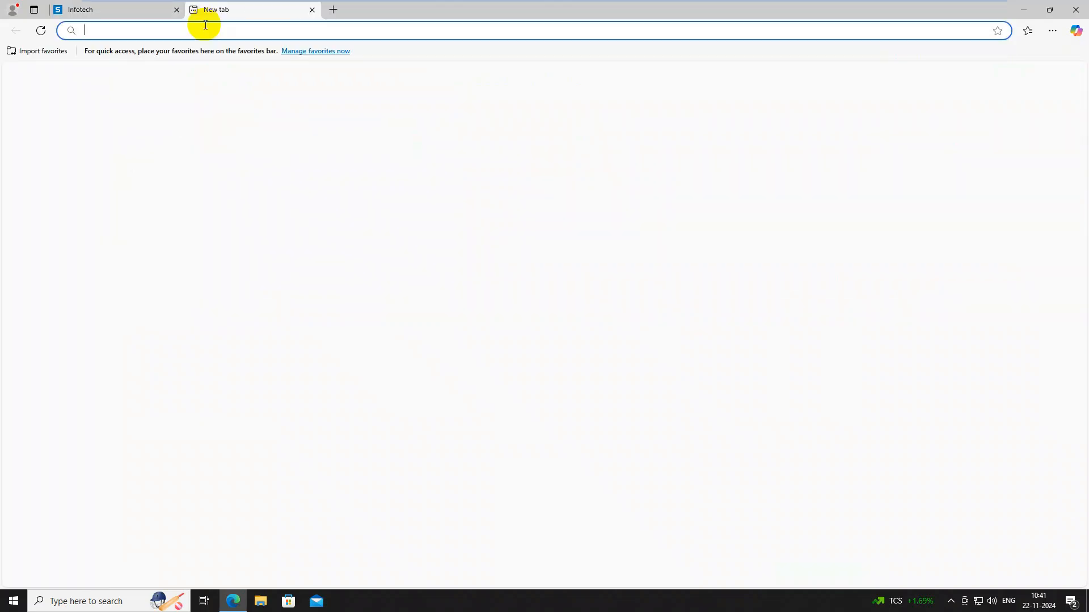
type("anydesk")
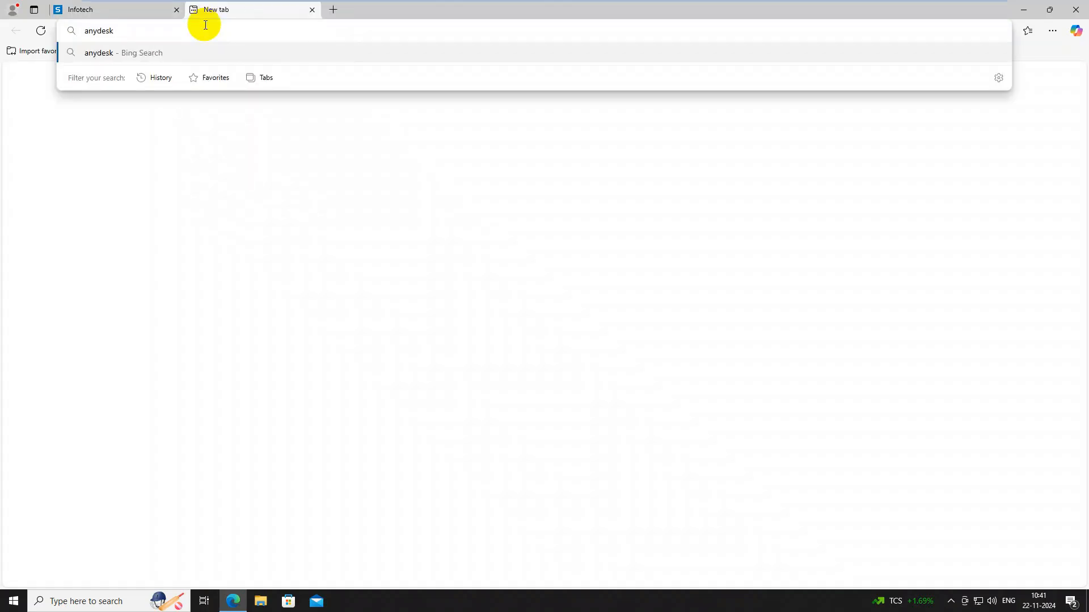
key("Return")
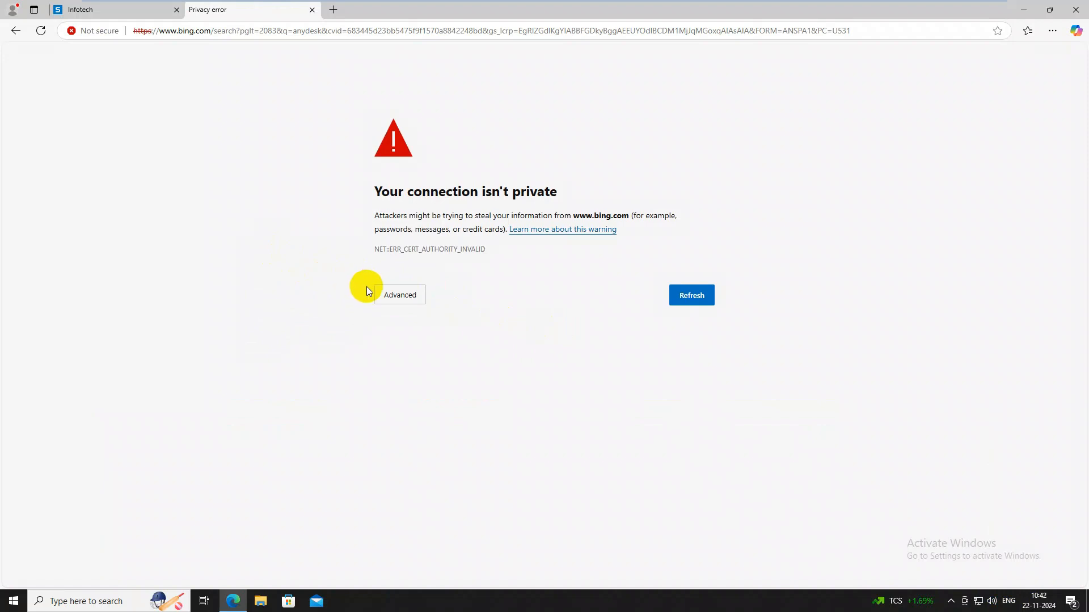
left_click(398, 293)
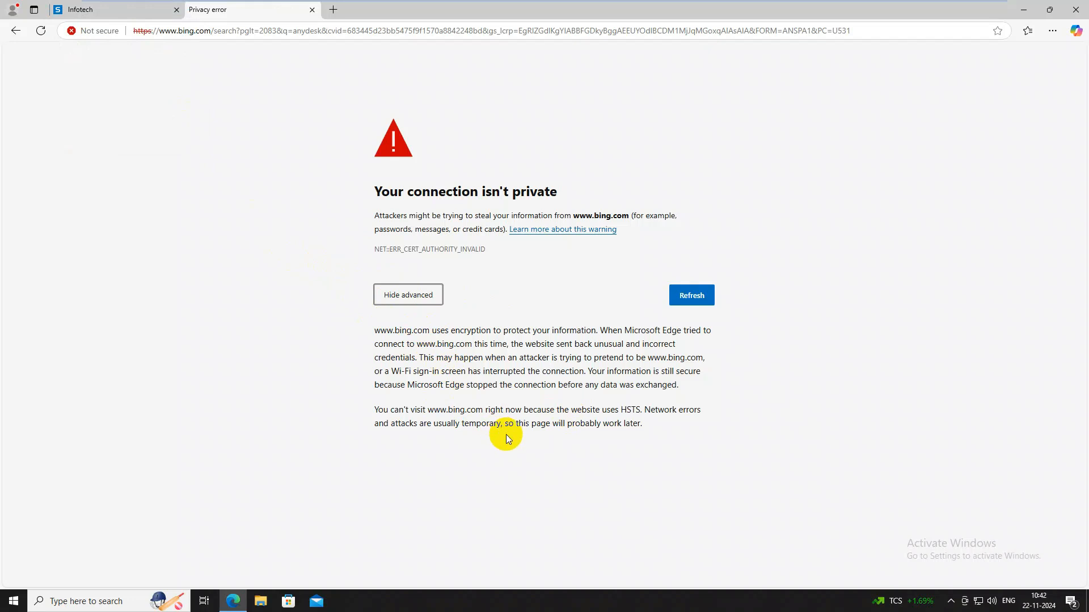
left_click(693, 301)
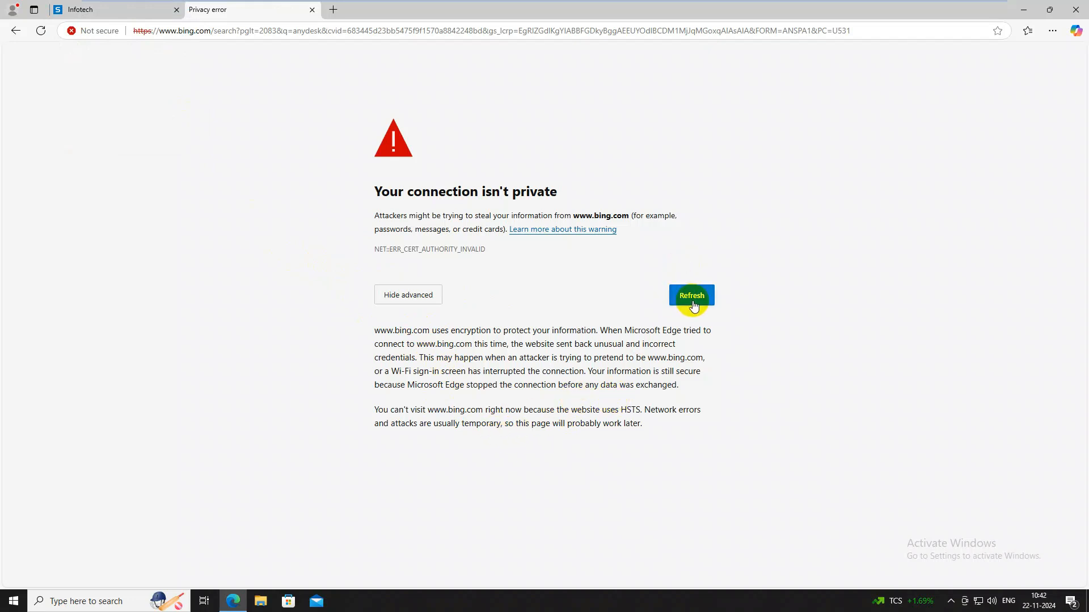
left_click(398, 297)
Run another web search in the same browser tab for "teamvivwer" to test the block
left_click(324, 31)
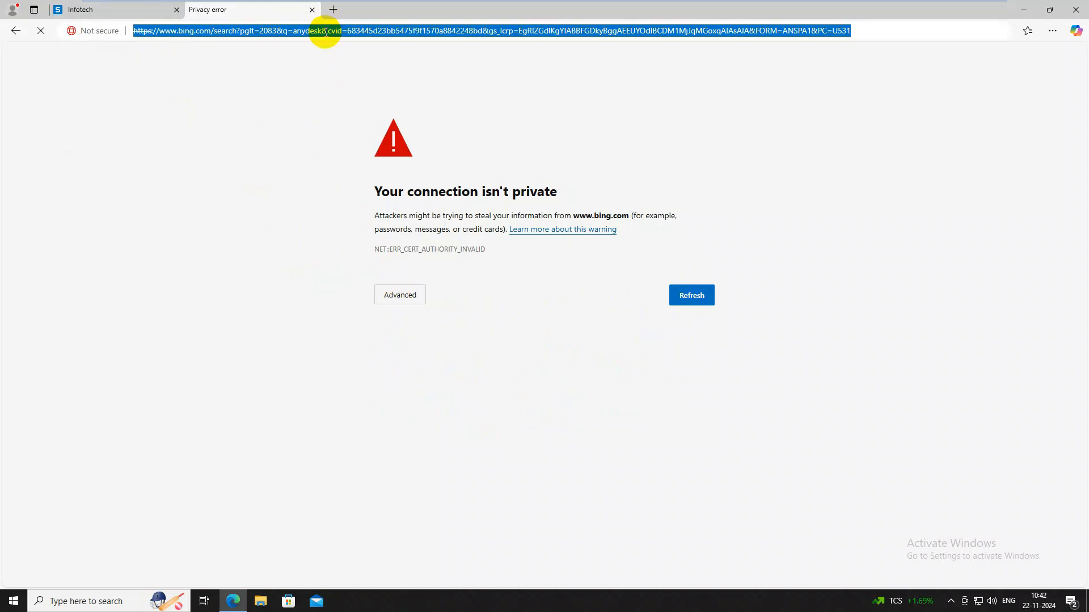
type("team")
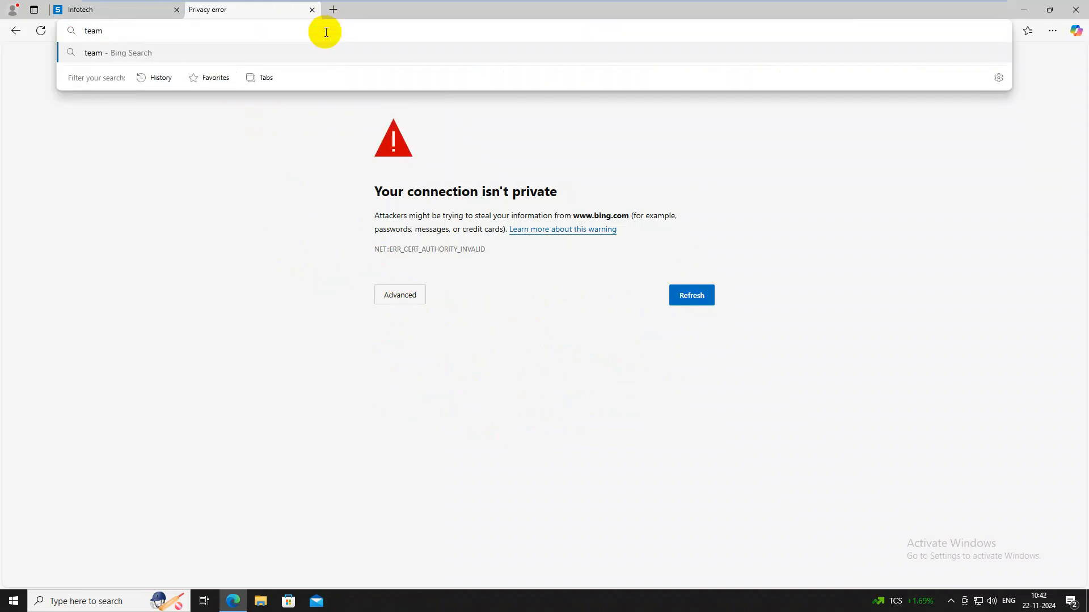
type("viewer")
key("Return")
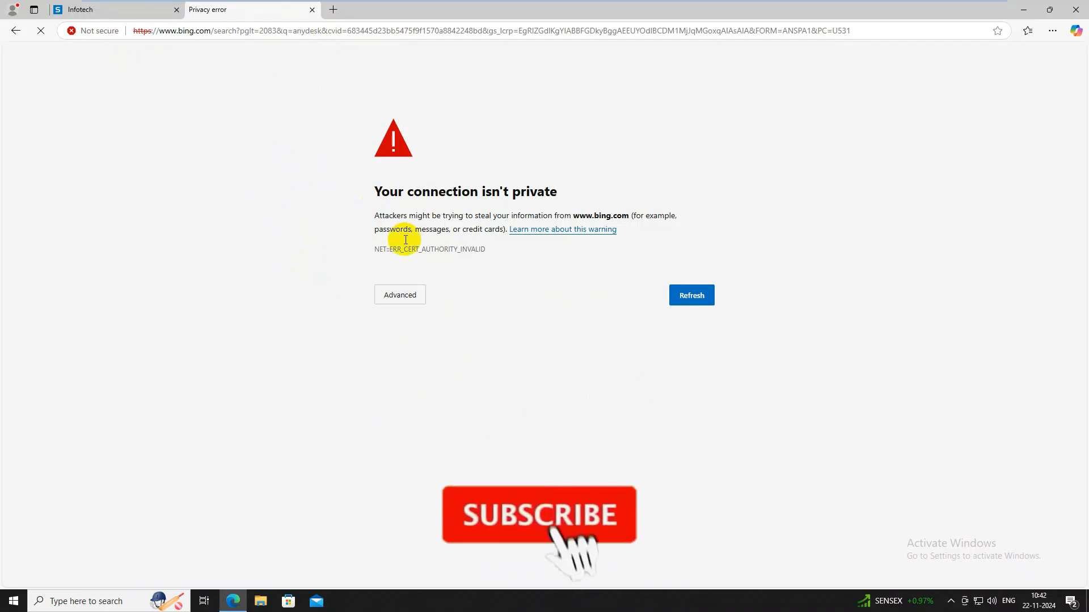
Return to the Sophos firewall rules list and turn off the Remote App Block rule
left_click(104, 10)
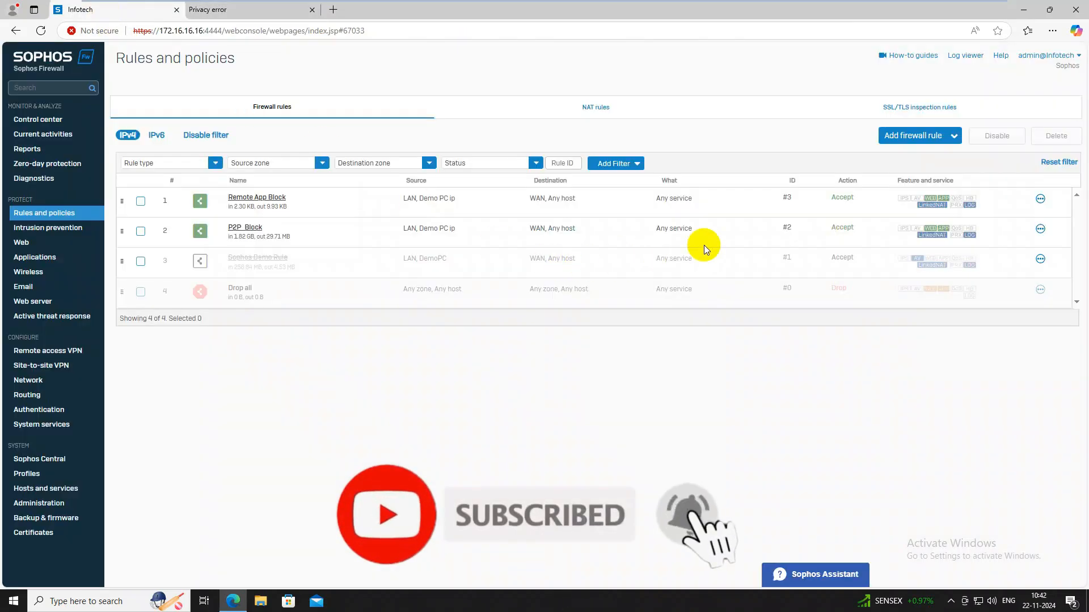
left_click(1040, 198)
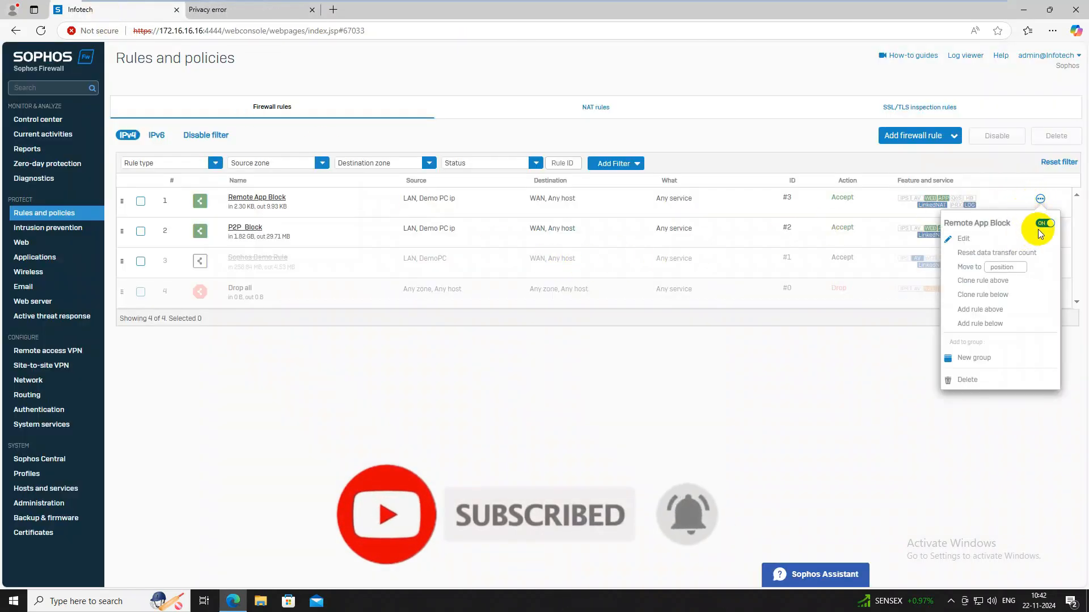
left_click(1040, 226)
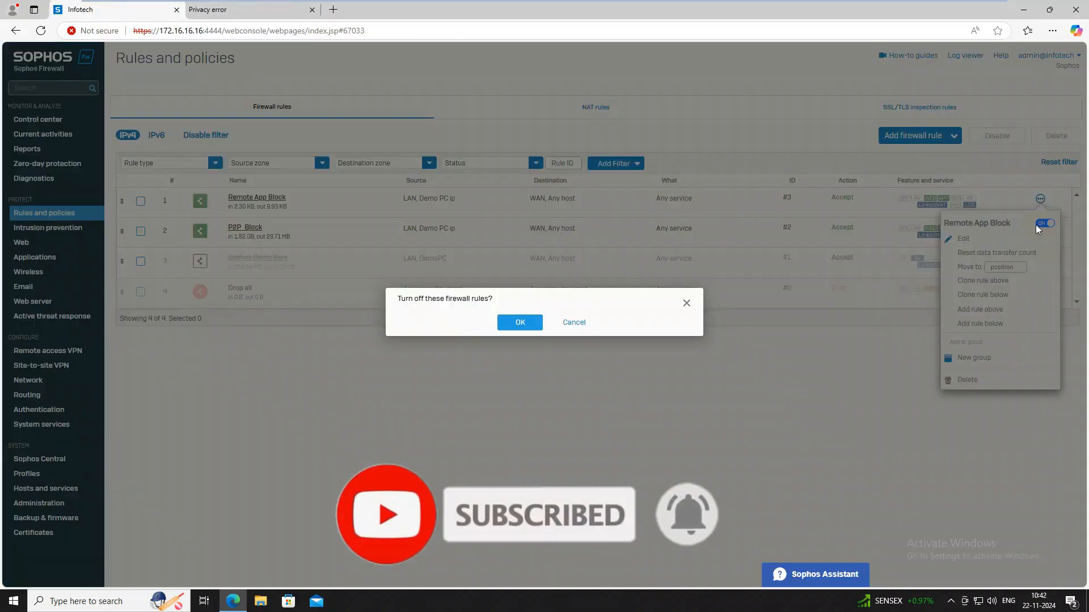
left_click(520, 323)
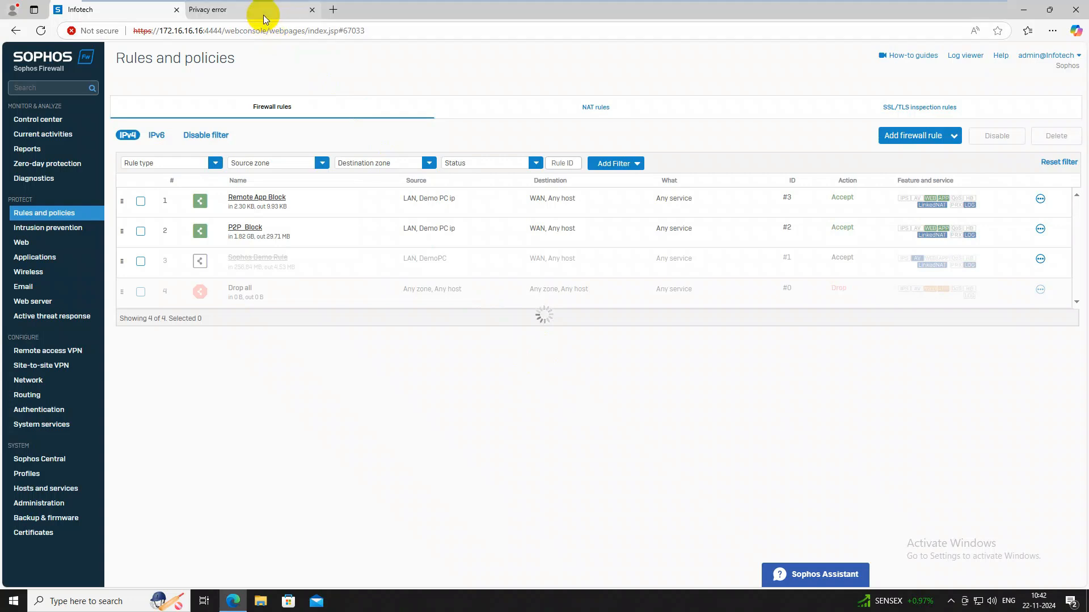
Reload the "teamvivwer" search page and check the firewall rules list while it loads
left_click(284, 10)
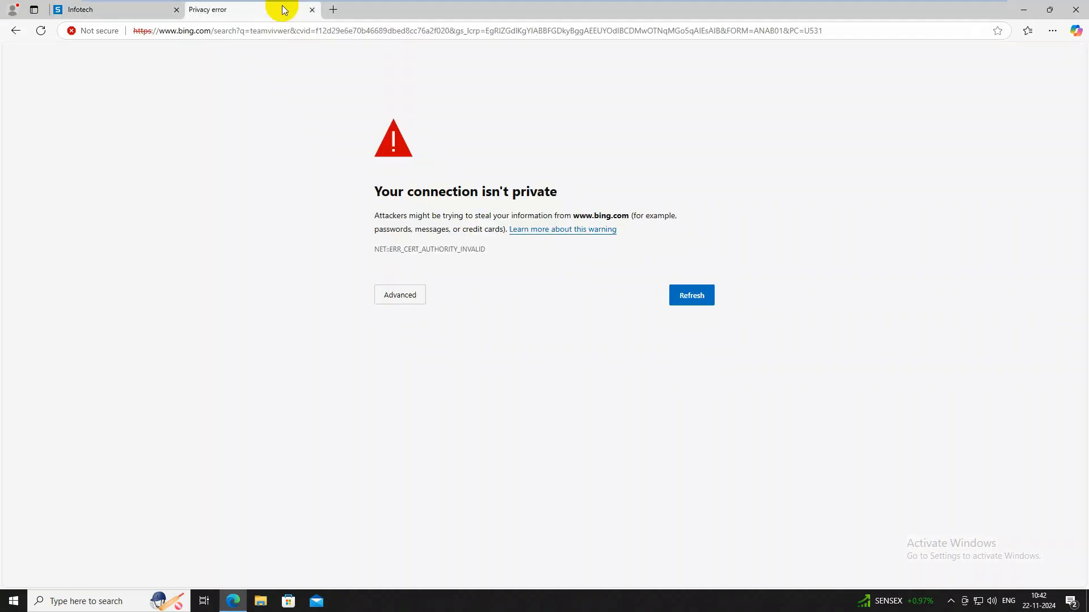
left_click(46, 32)
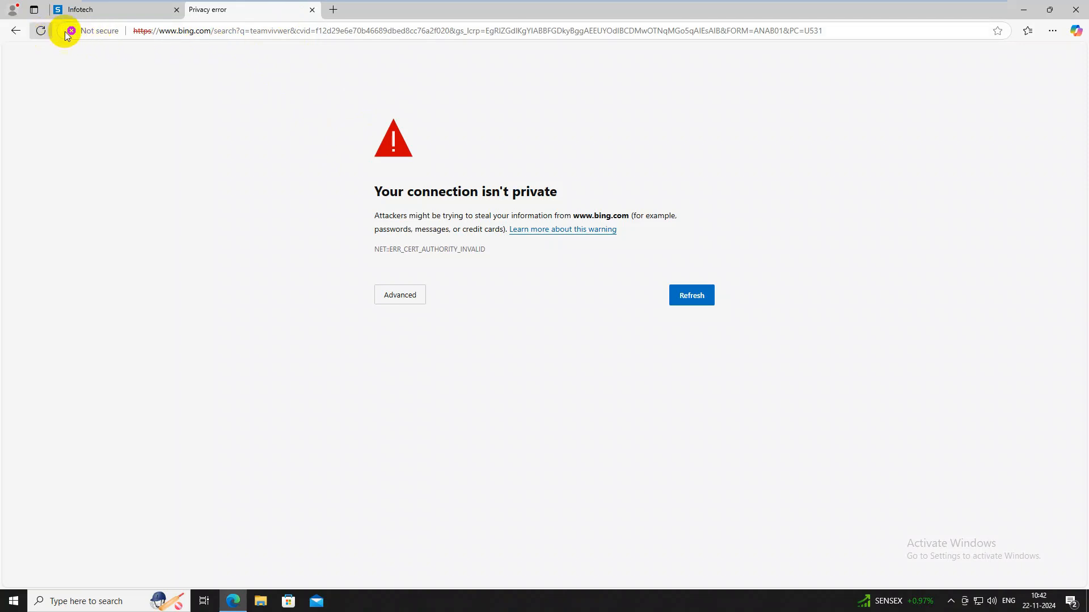
left_click(125, 9)
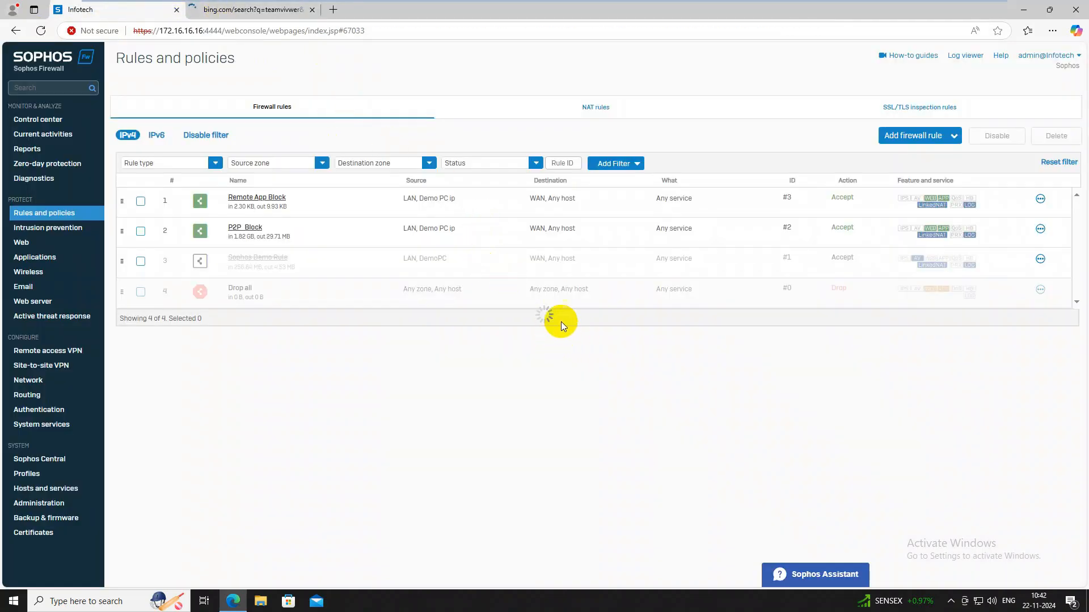
left_click(267, 15)
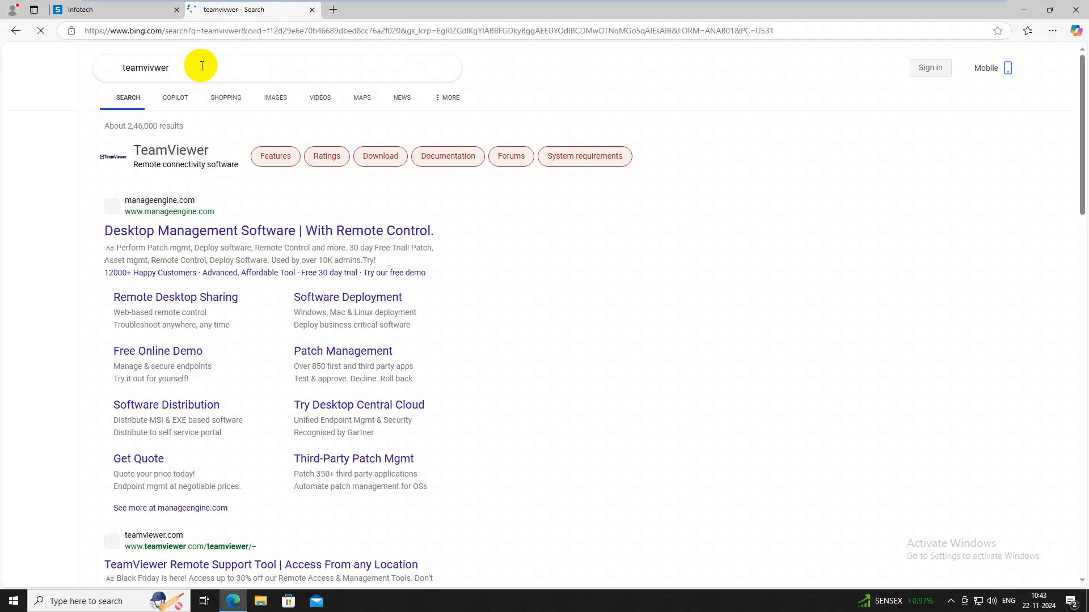
double_click(117, 68)
type("an")
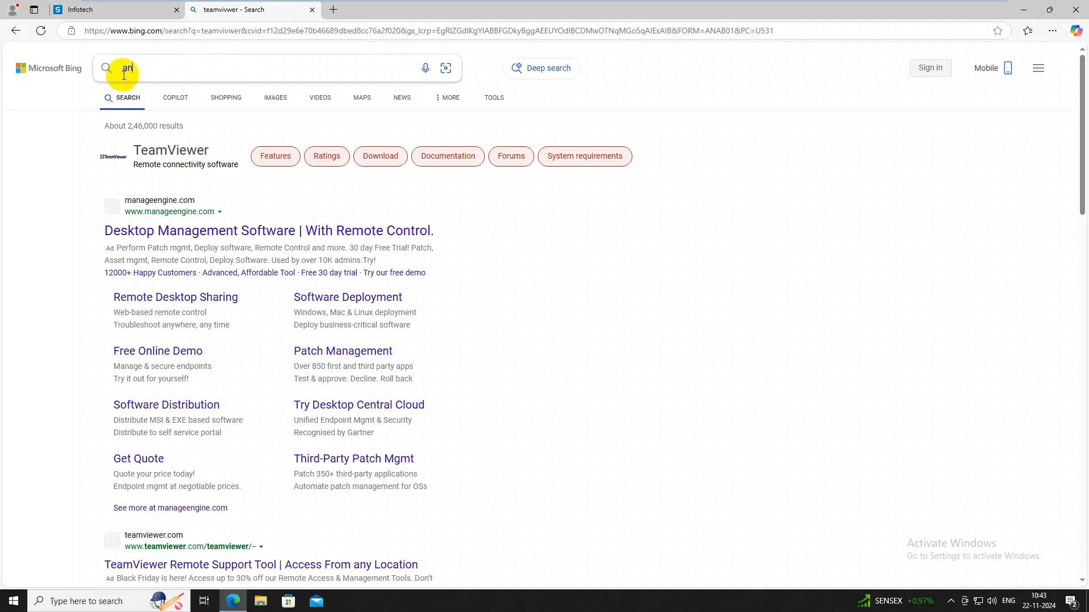
type("ydesk")
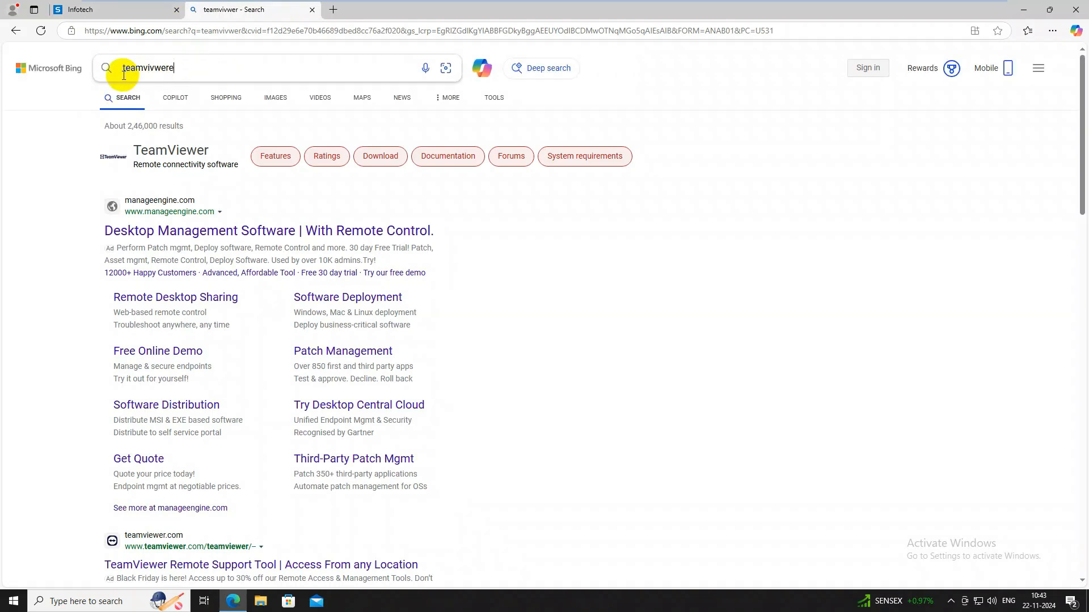
key("Return")
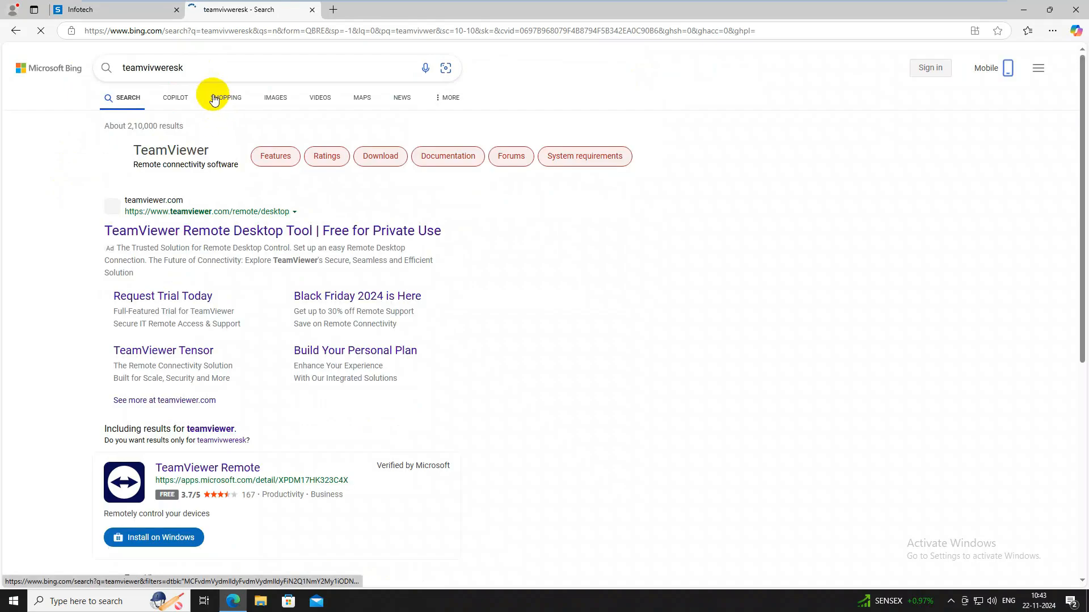
Replace the Bing search query with "anydesk" and run the suggested "anydesk download" search
left_click(189, 68)
type("anydesk")
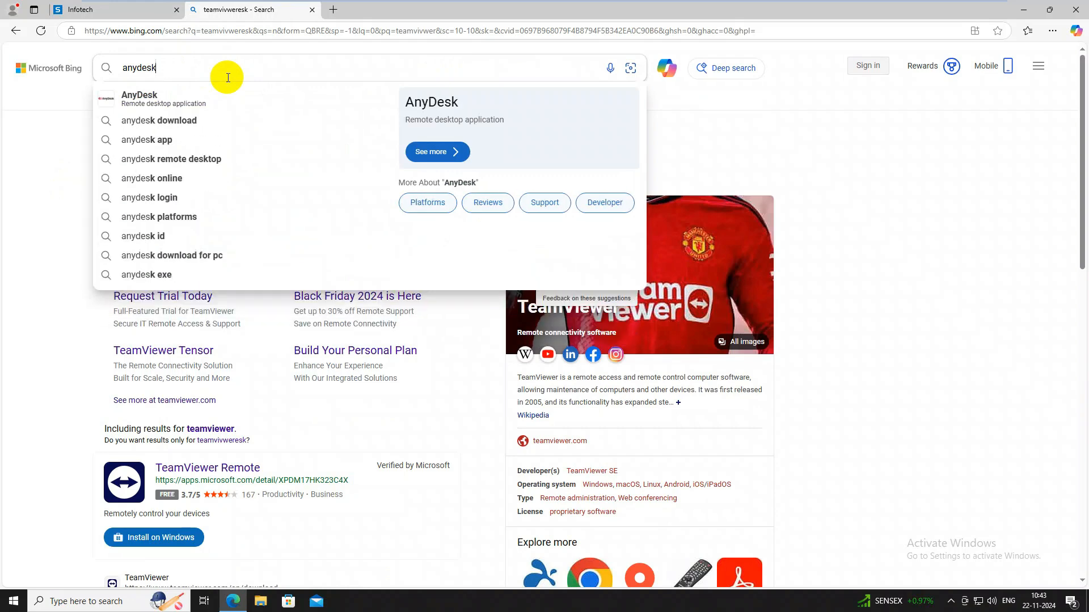
key("ctrl+z")
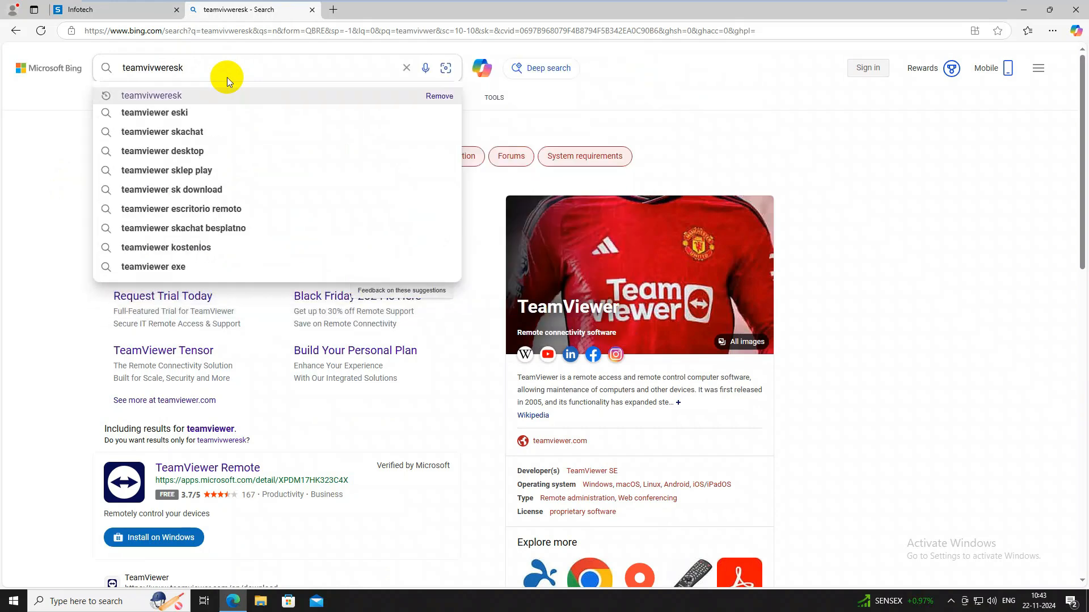
key("BackSpace")
key("BackSpace")
key("BackSpace")
key("BackSpace")
key("BackSpace")
key("BackSpace")
key("BackSpace")
key("BackSpace")
key("BackSpace")
key("BackSpace")
key("BackSpace")
key("BackSpace")
key("BackSpace")
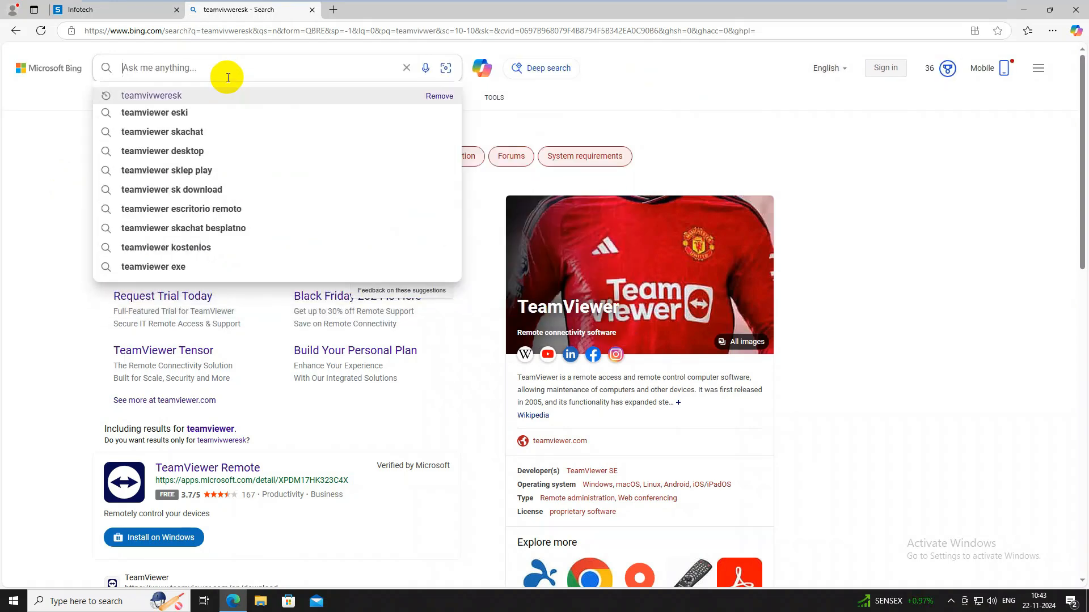
type("an")
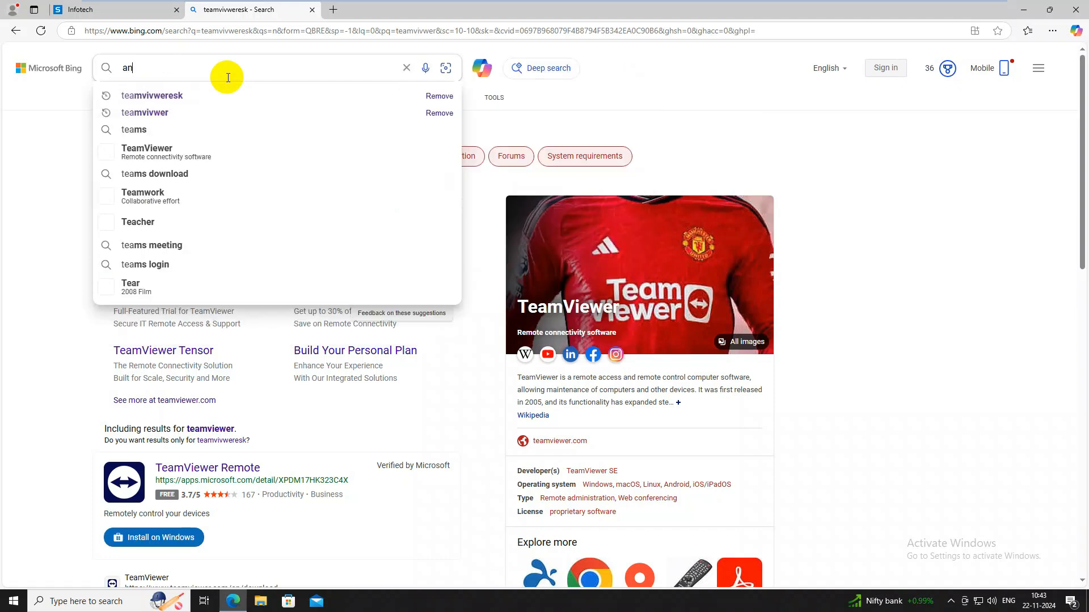
type("ydesk")
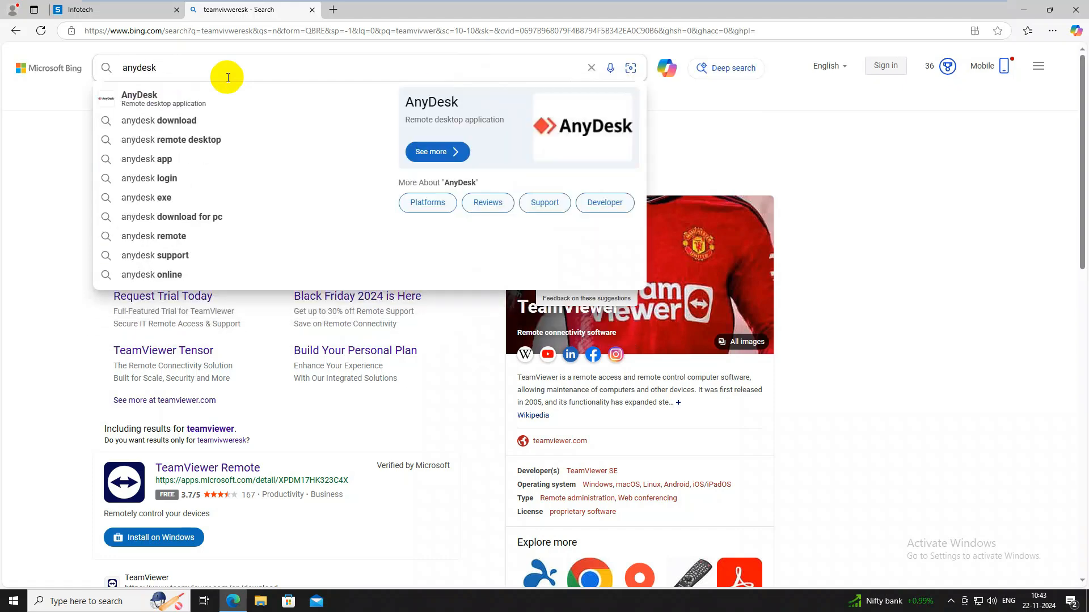
left_click(198, 120)
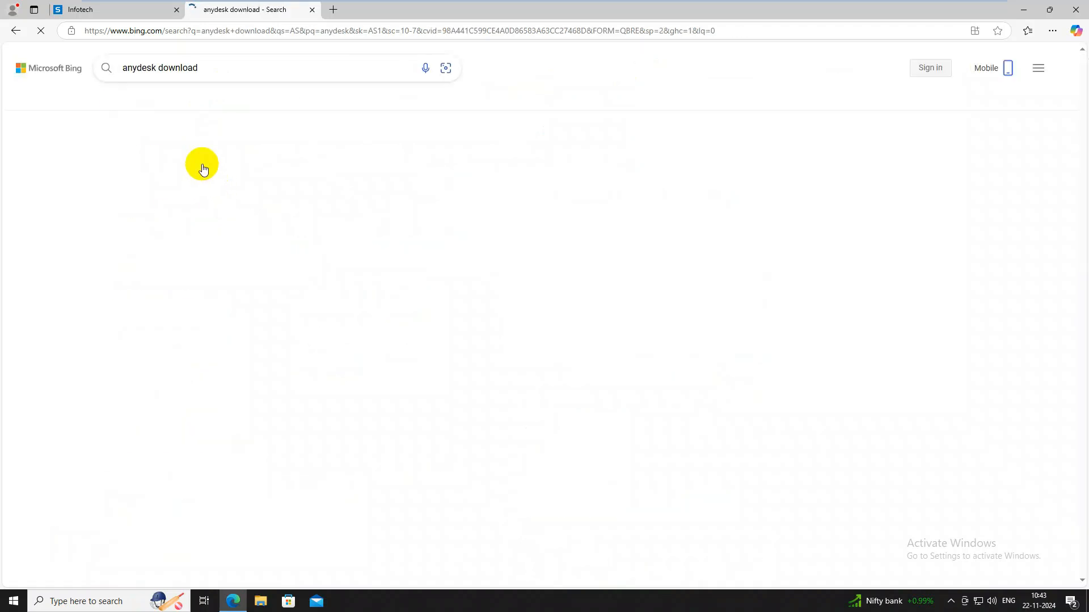
Open the AnyDesk website from the search results, close the results tab, and download AnyDesk for Windows
left_click(158, 289)
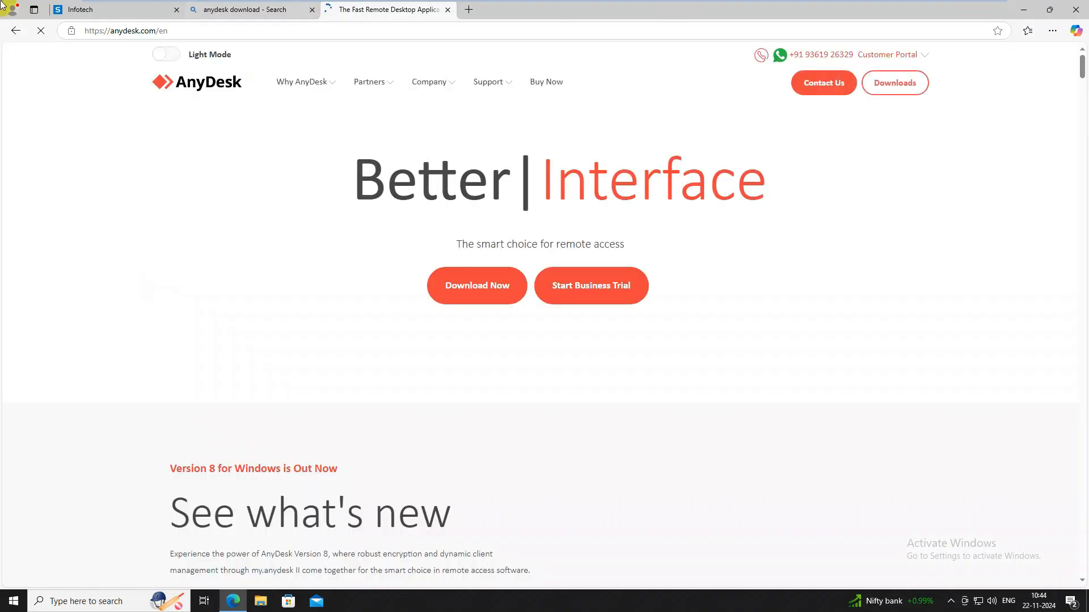
left_click(471, 292)
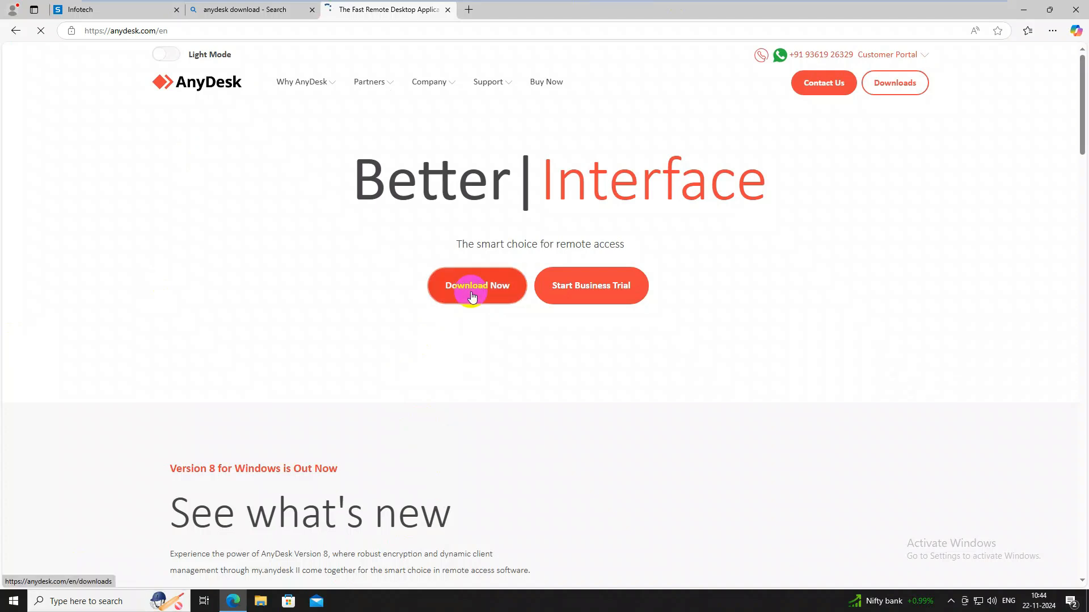
left_click(312, 11)
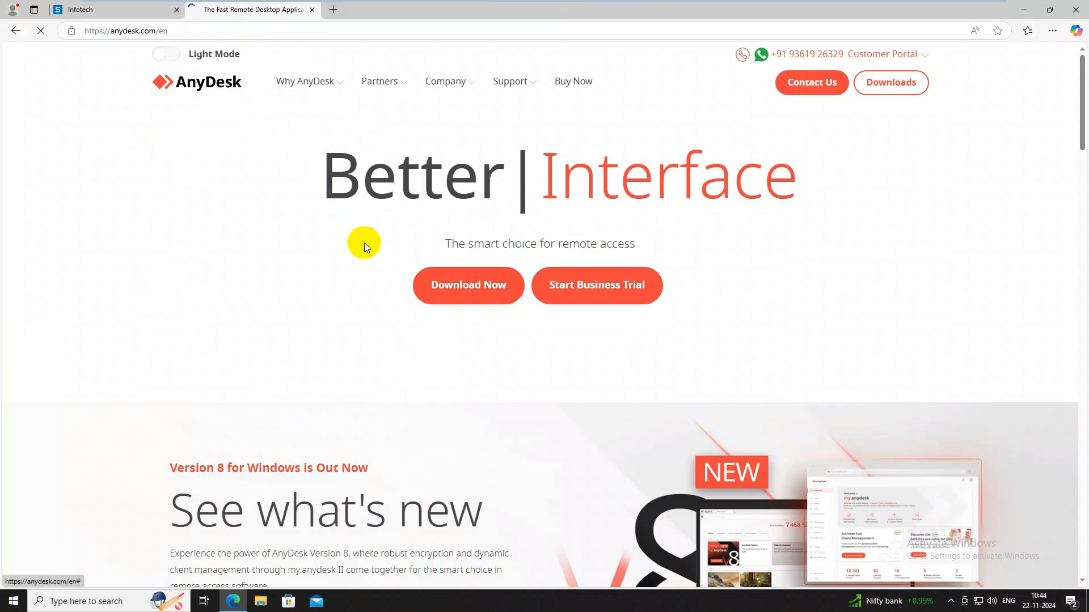
left_click(468, 296)
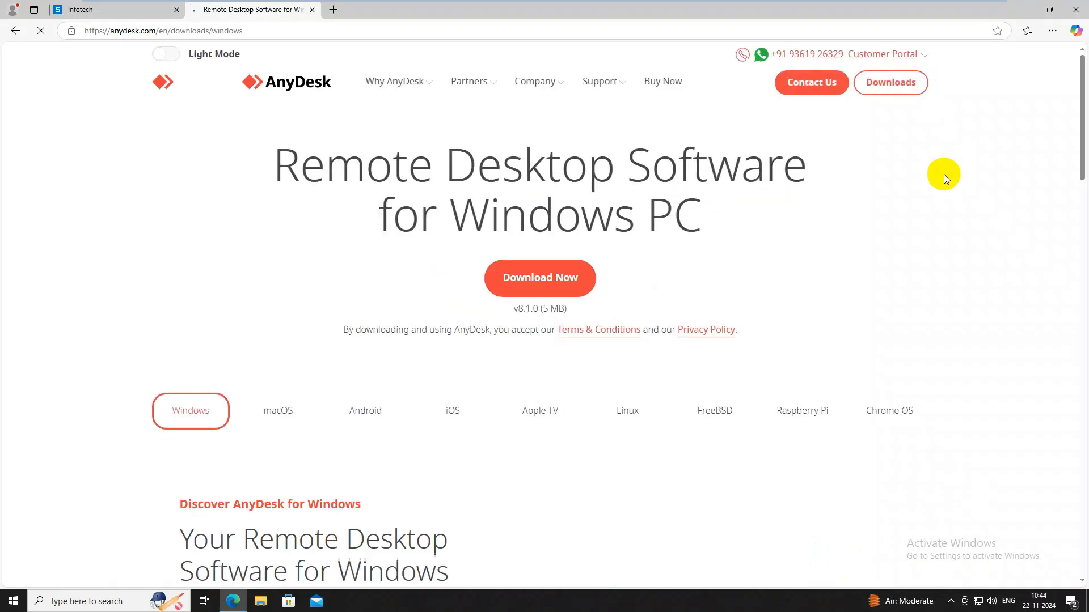
left_click(546, 283)
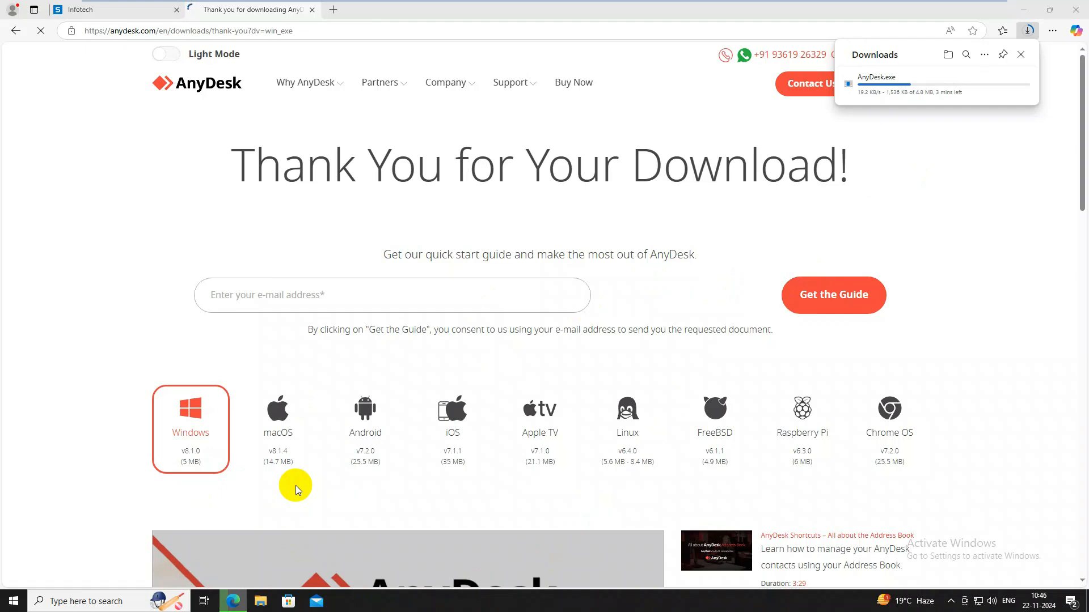
Check the Downloads folder in File Explorer for the AnyDesk file and close that window
left_click(266, 605)
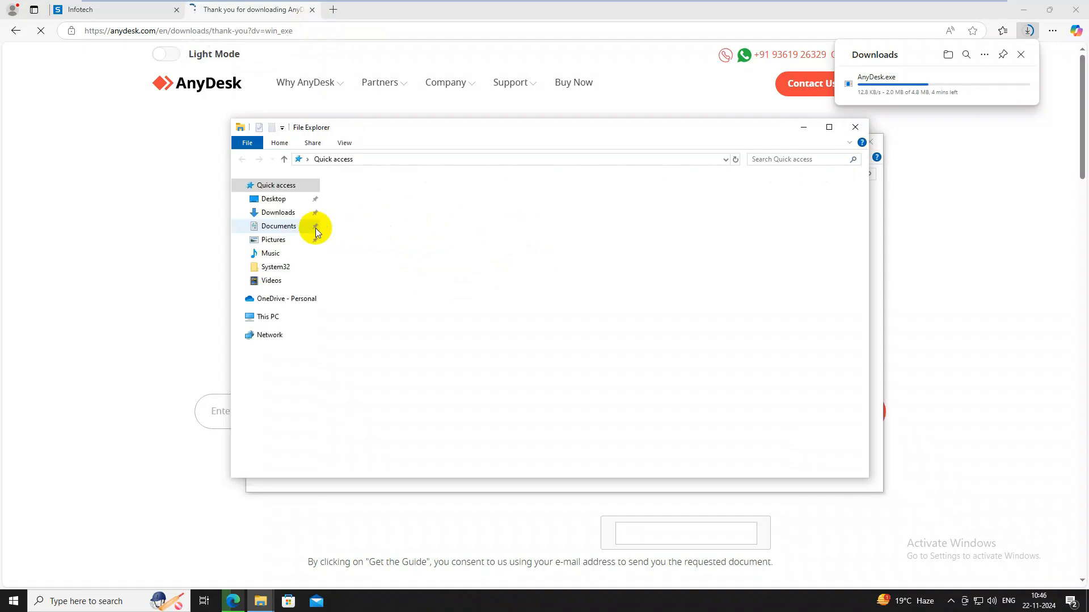
left_click(277, 213)
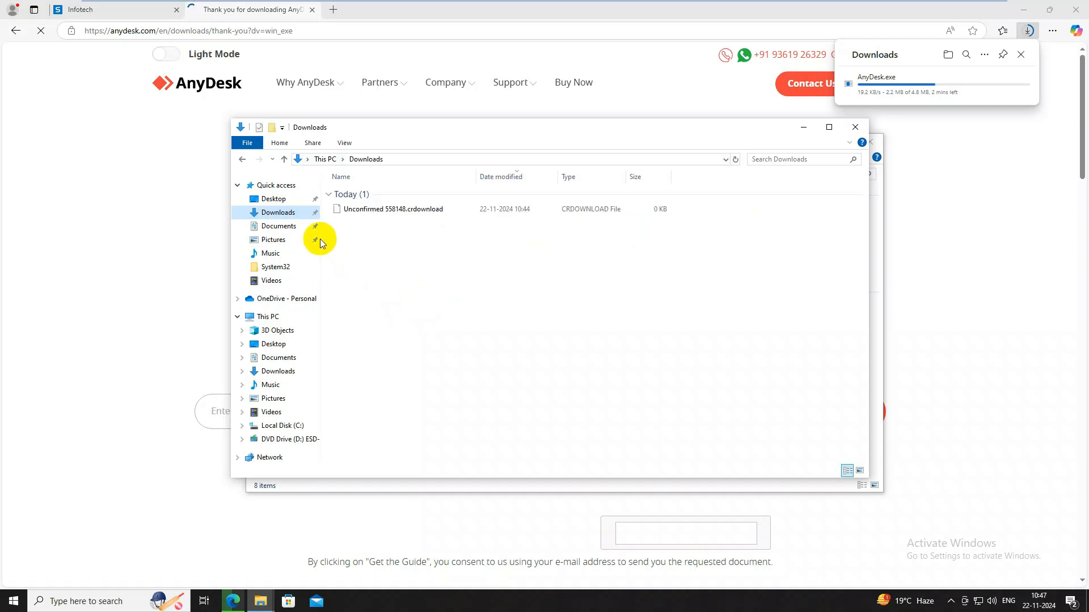
left_click(284, 226)
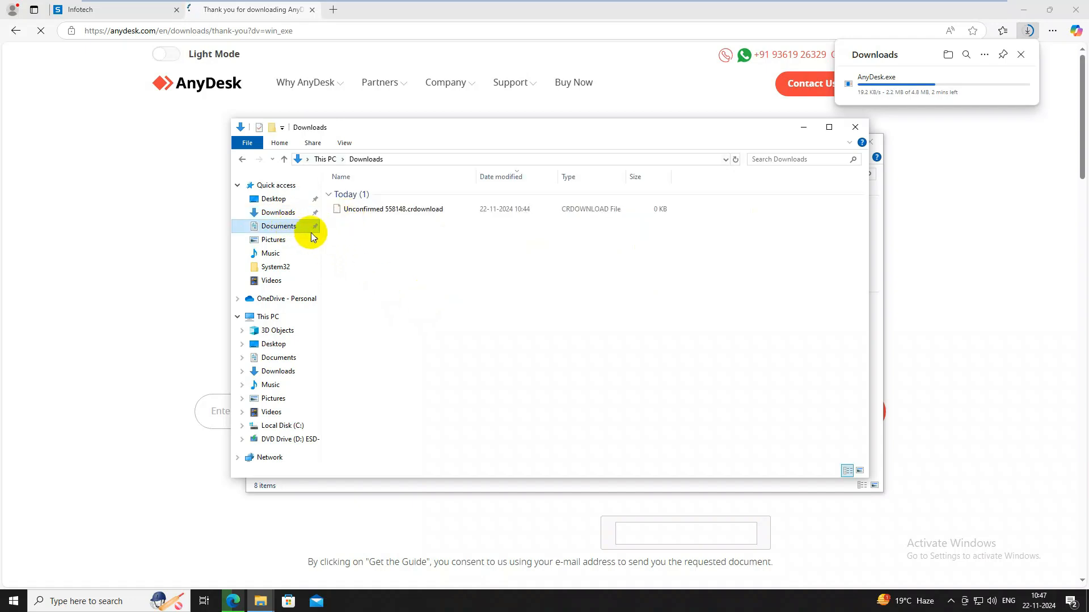
left_click(275, 198)
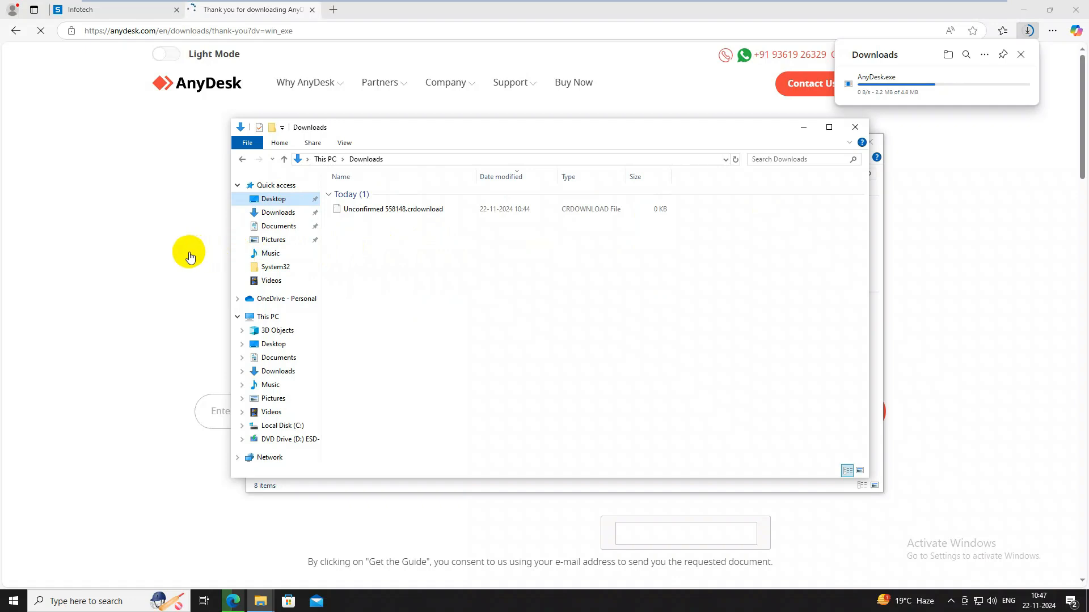
left_click(295, 213)
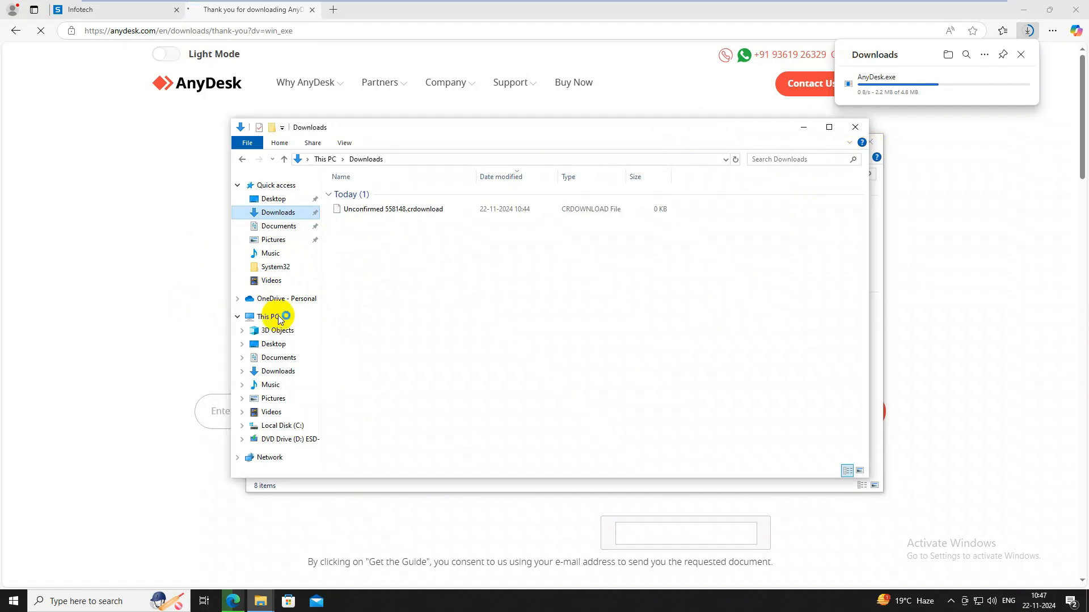
left_click(855, 127)
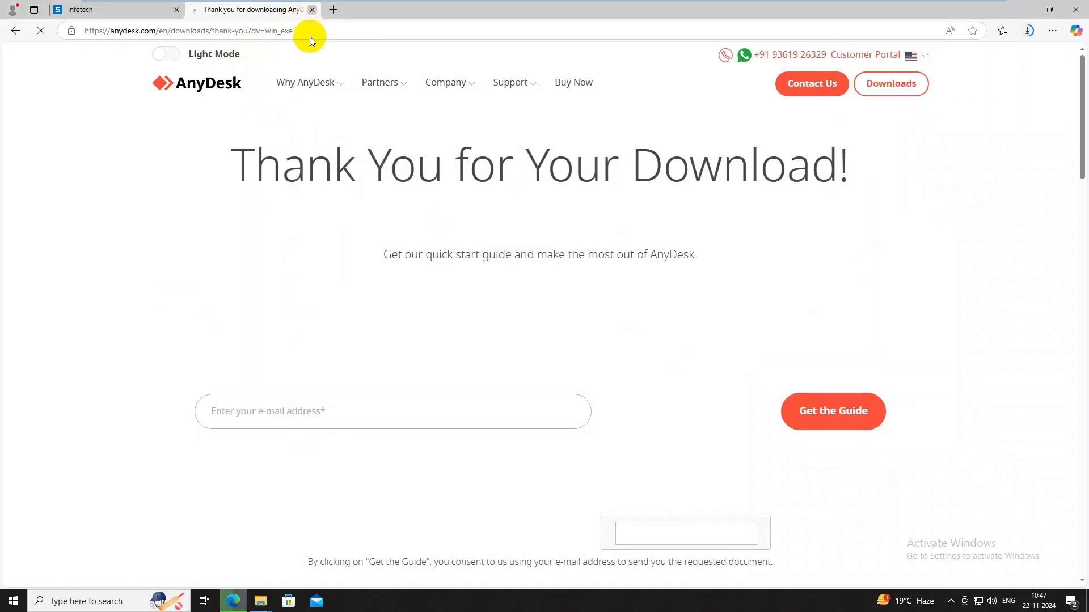
Close the AnyDesk download page and the remaining File Explorer windows
left_click(312, 10)
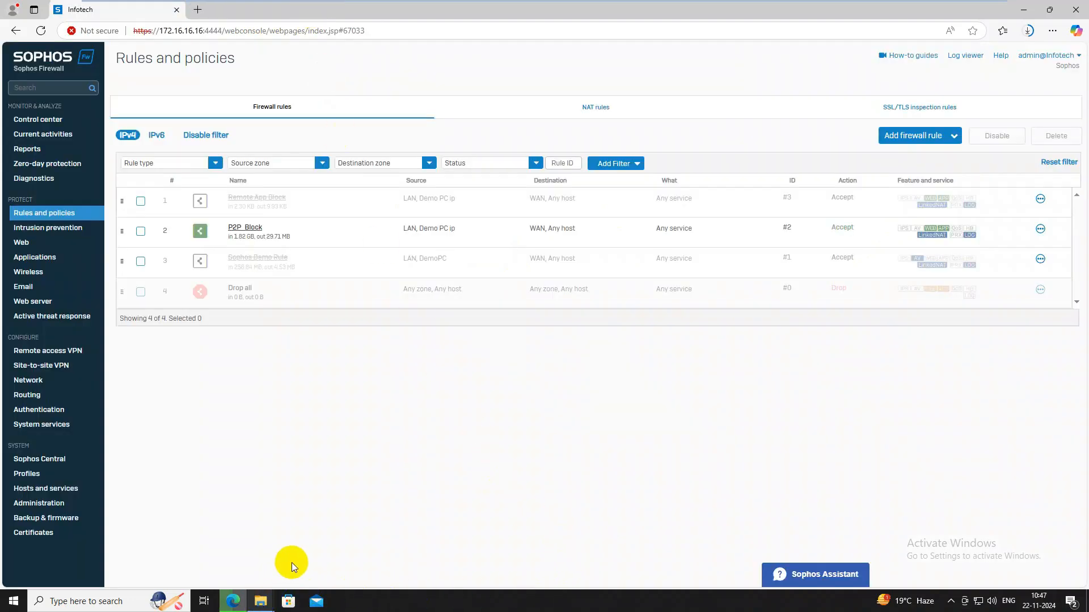
left_click(262, 600)
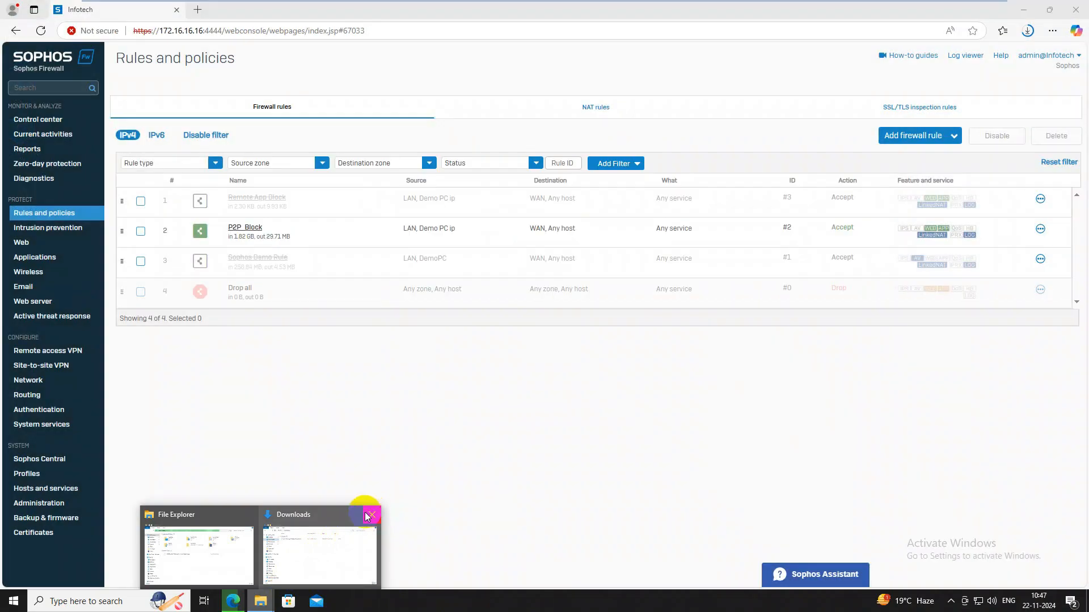
left_click(369, 516)
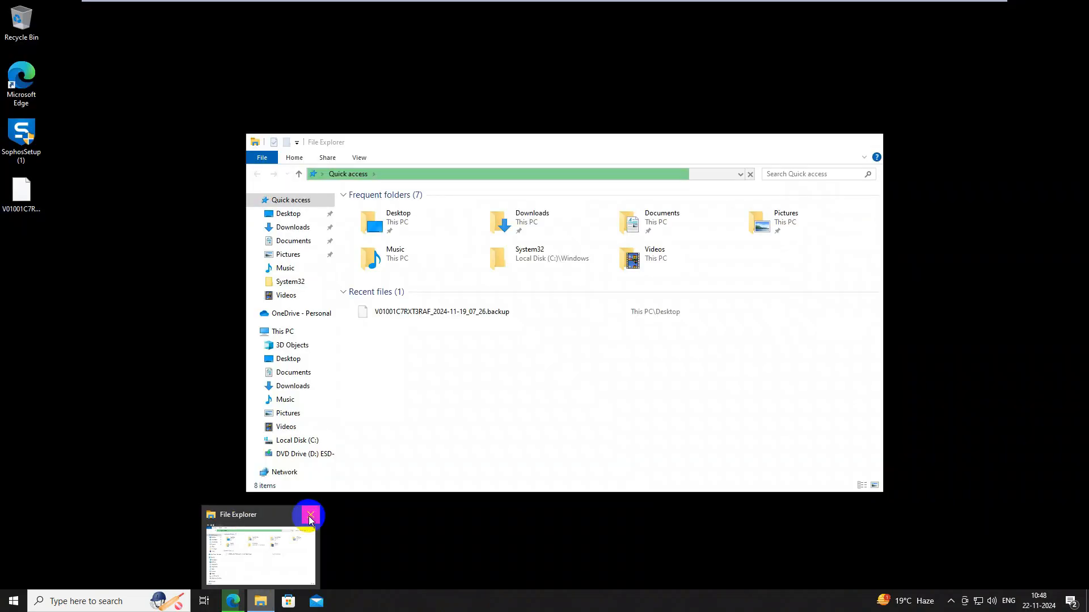
left_click(310, 517)
Launch the downloaded AnyDesk.exe and close its duplicate front window without installing AnyDesk
left_click(1027, 31)
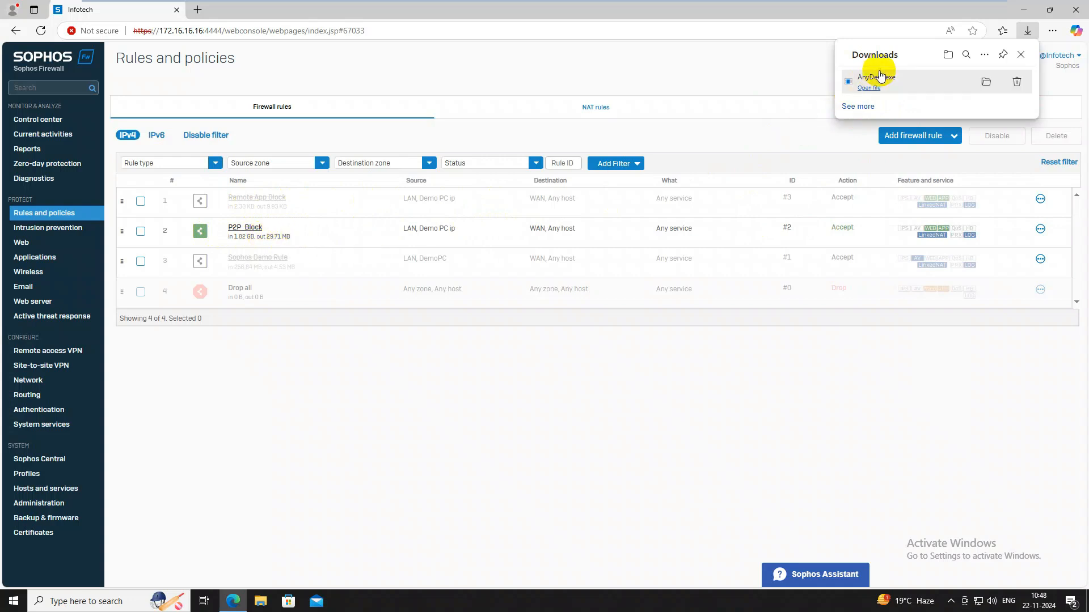
left_click(868, 89)
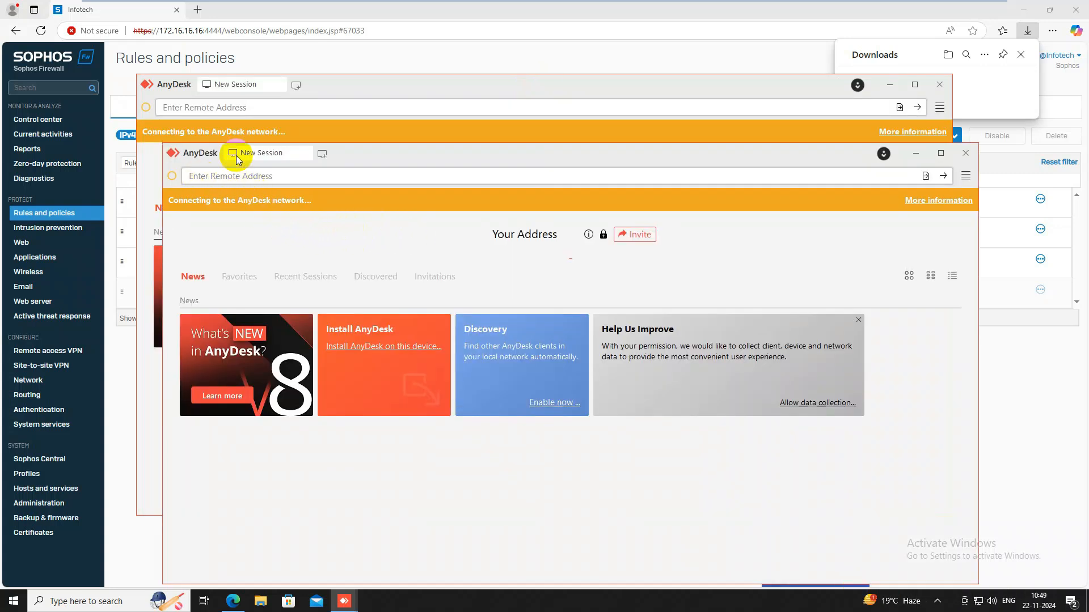
left_click(966, 155)
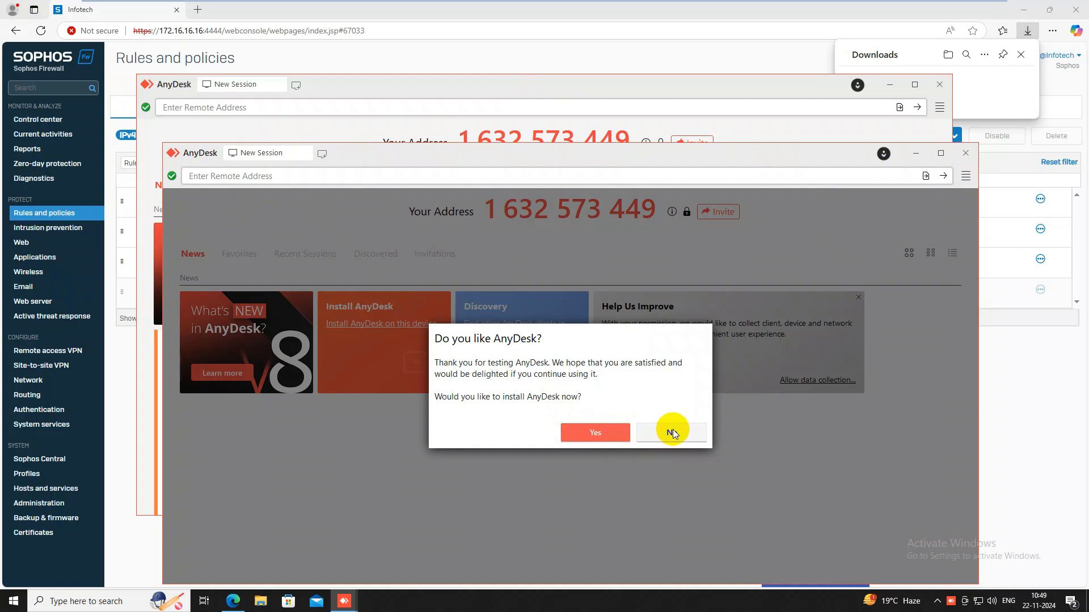
left_click(659, 435)
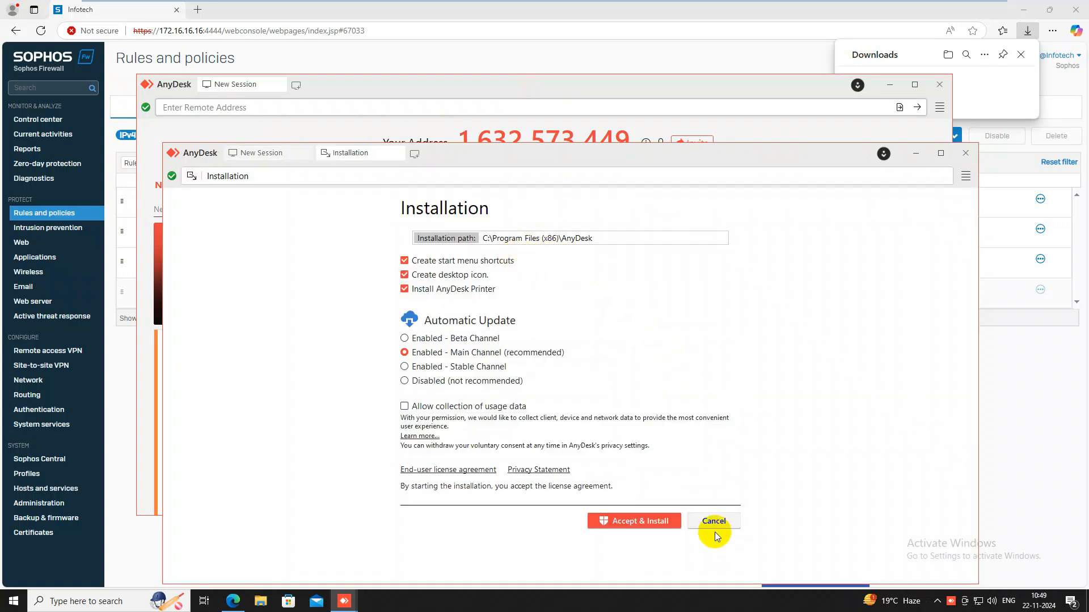
left_click(713, 521)
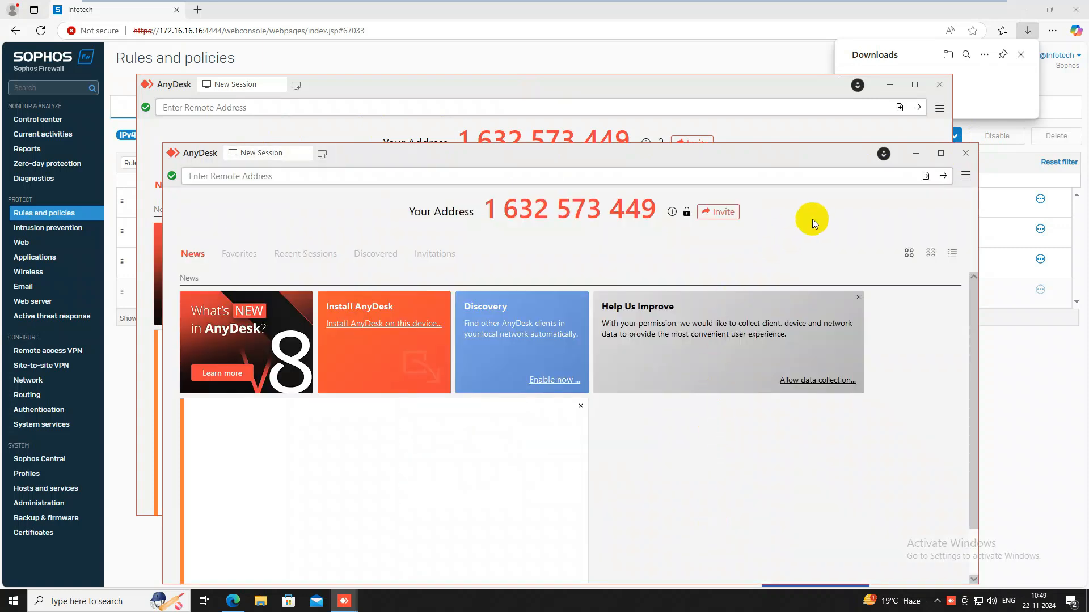
left_click(966, 155)
left_click(654, 437)
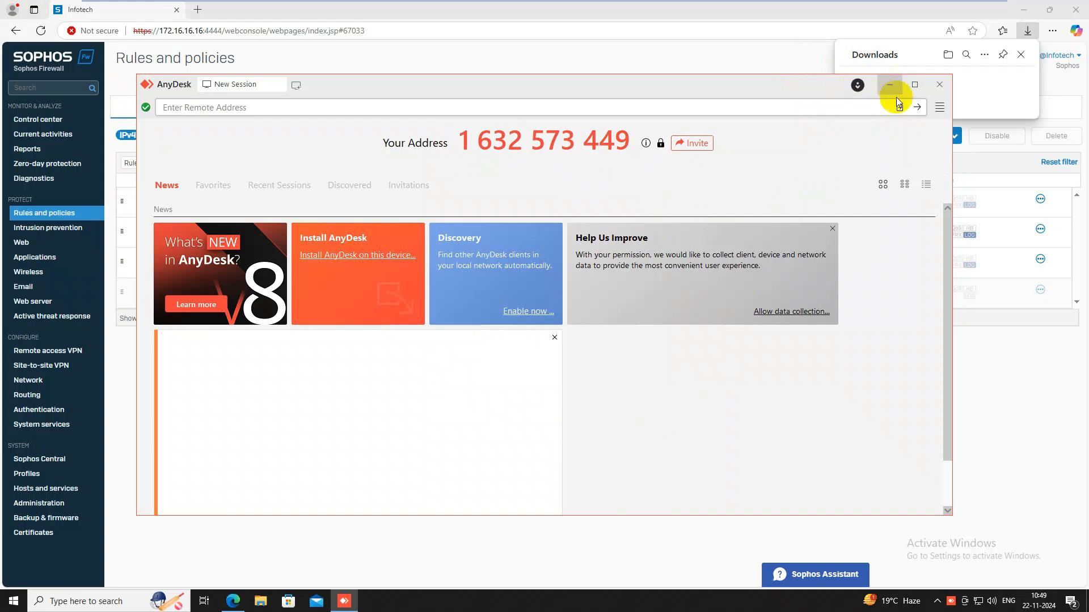
Return to the Sophos firewall rules list and turn on the Remote App Block rule
left_click(999, 394)
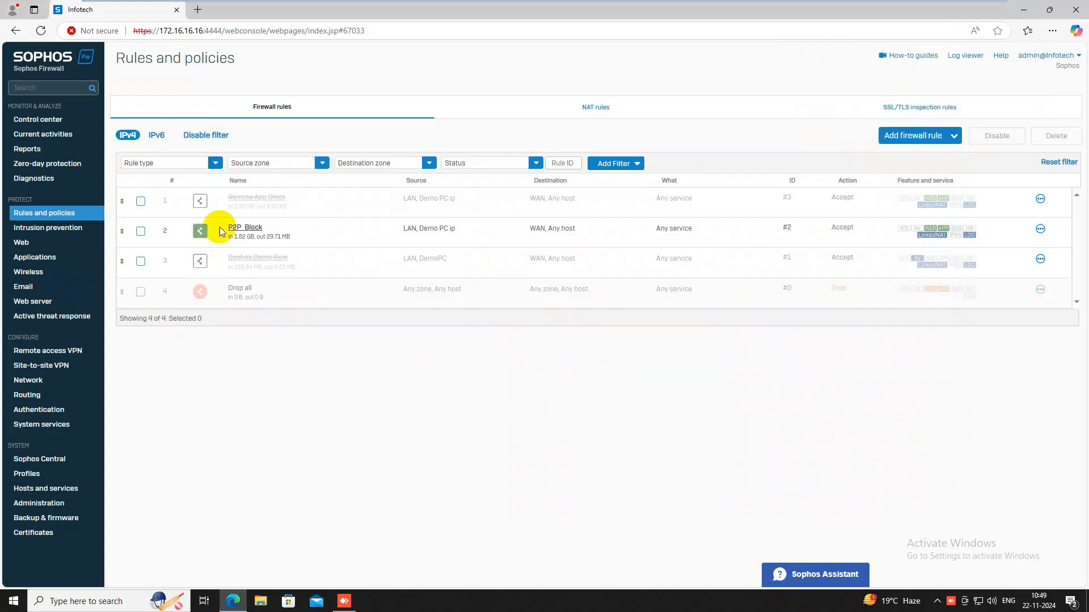
left_click(1041, 199)
left_click(1044, 224)
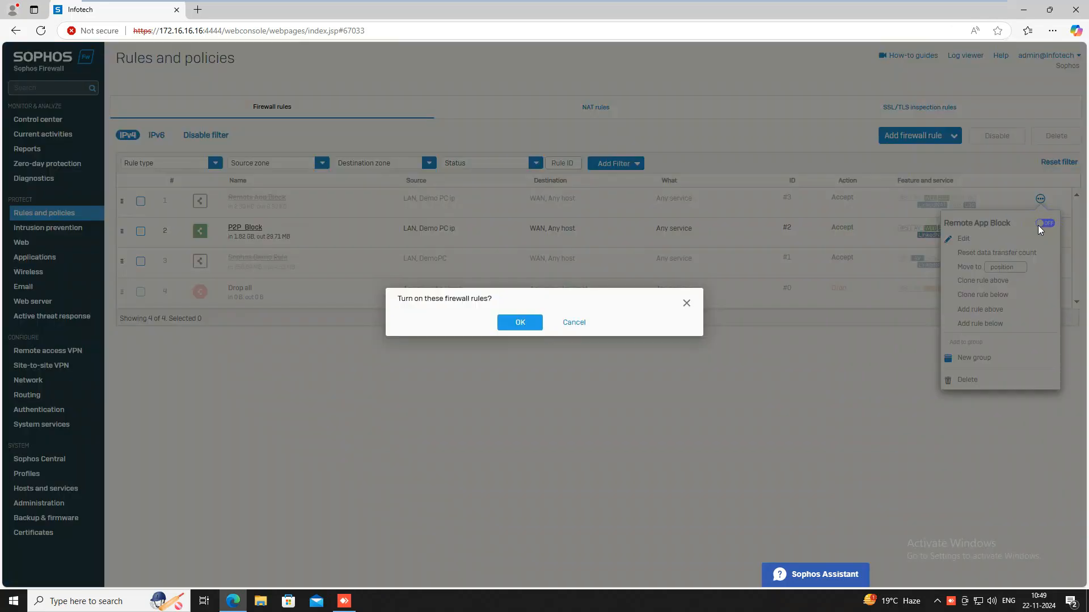
left_click(517, 322)
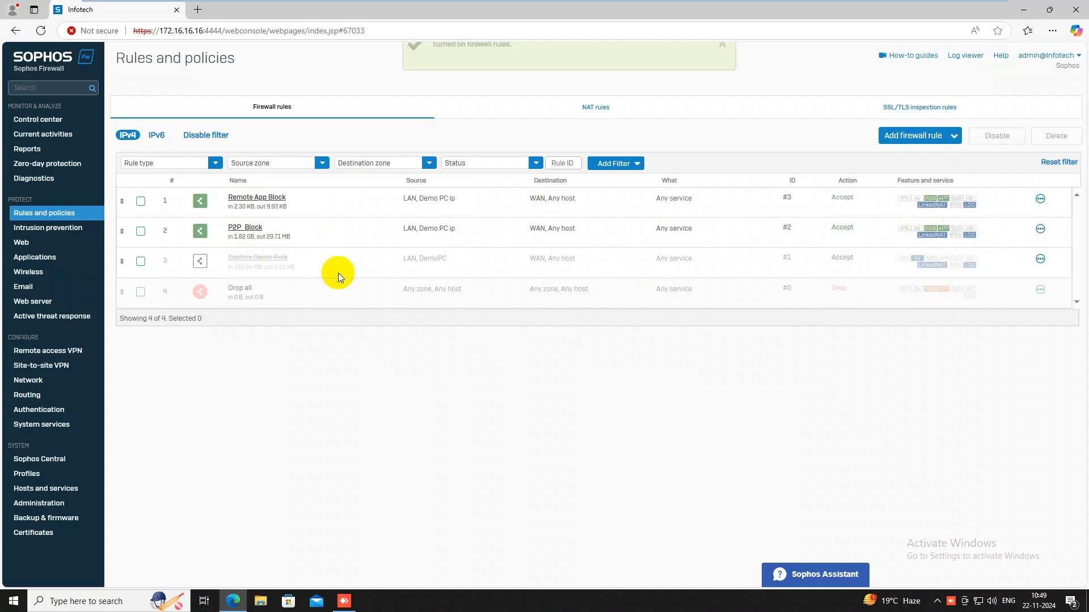
Turn off the P2P_Block firewall rule and confirm the change
left_click(1040, 229)
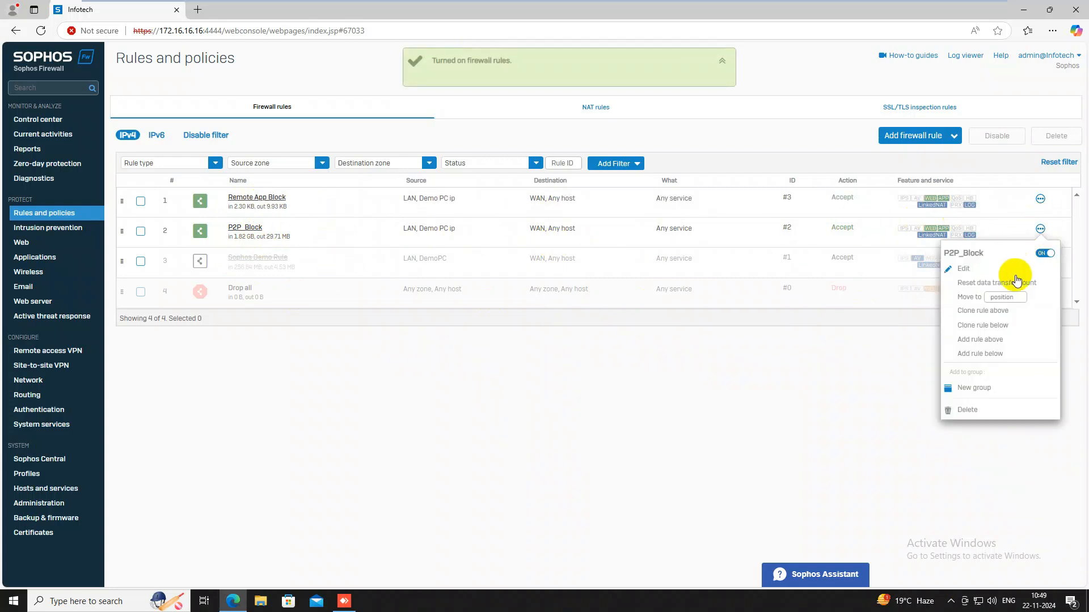
left_click(1044, 256)
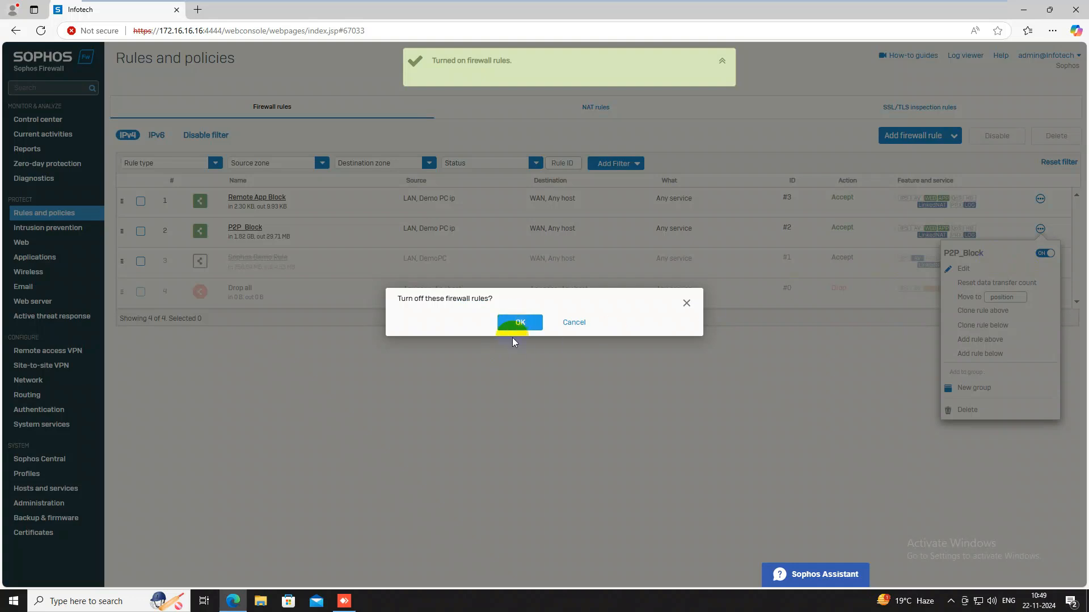
left_click(514, 321)
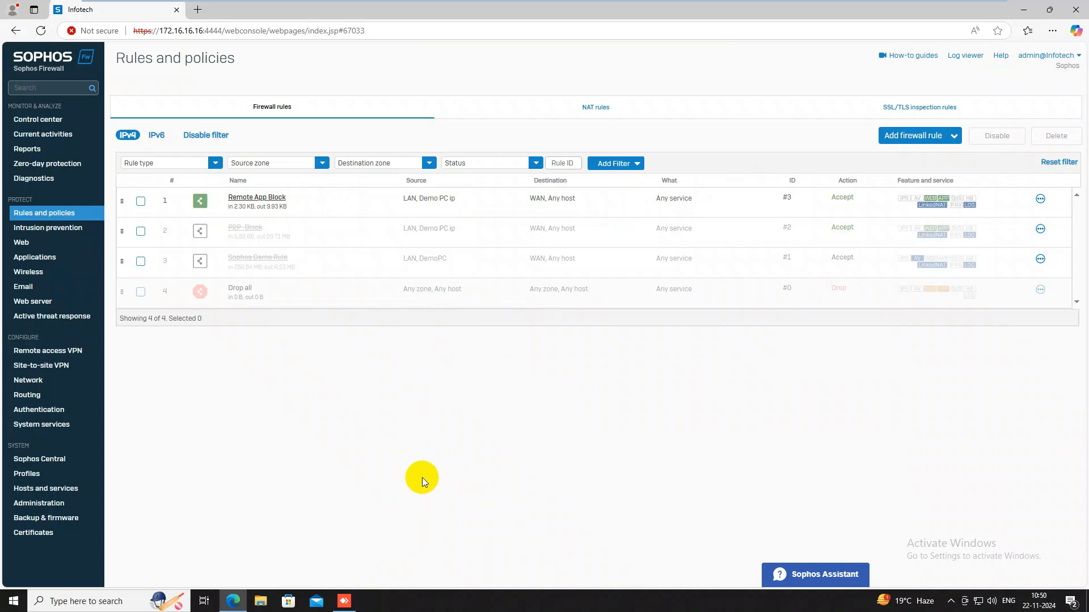
Bring the running AnyDesk window forward and close it, declining the offer to install AnyDesk
left_click(343, 600)
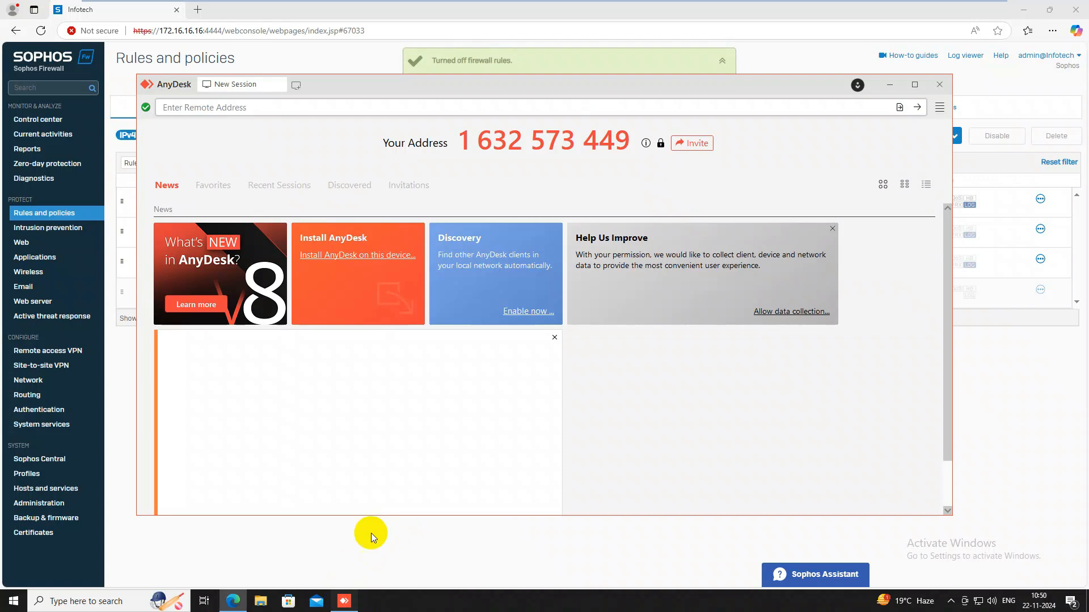
left_click(944, 88)
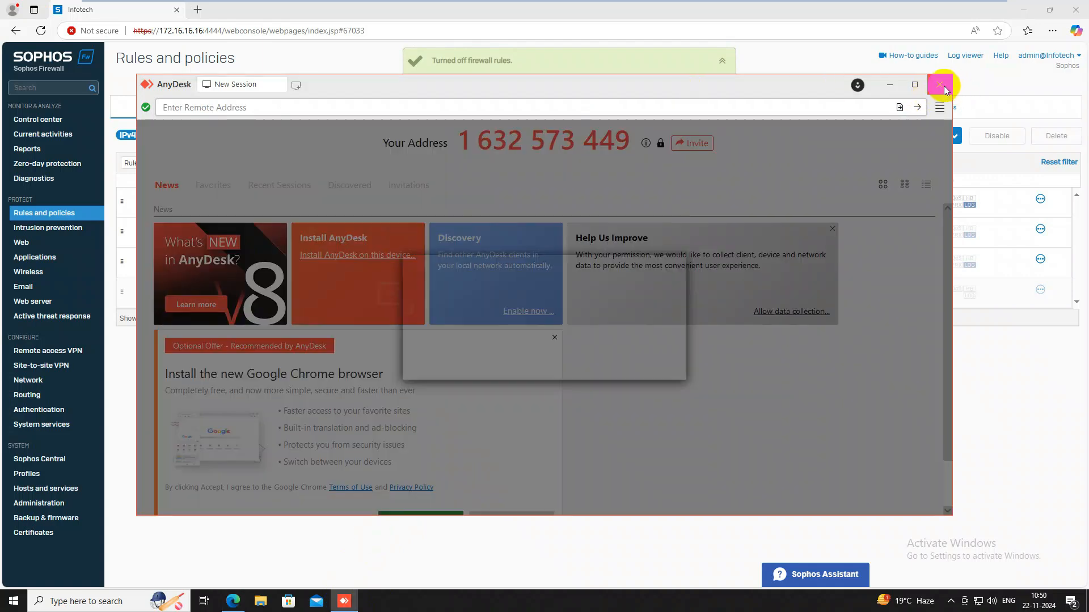
left_click(645, 366)
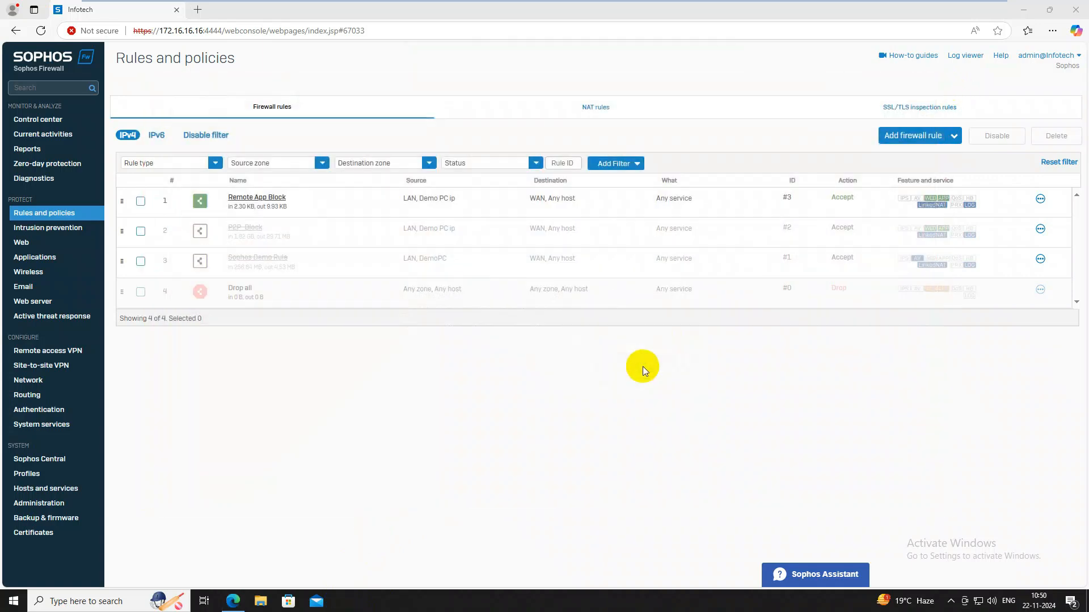
Show the browser's downloads list with AnyDesk.exe and check the hidden system tray icons
left_click(1052, 31)
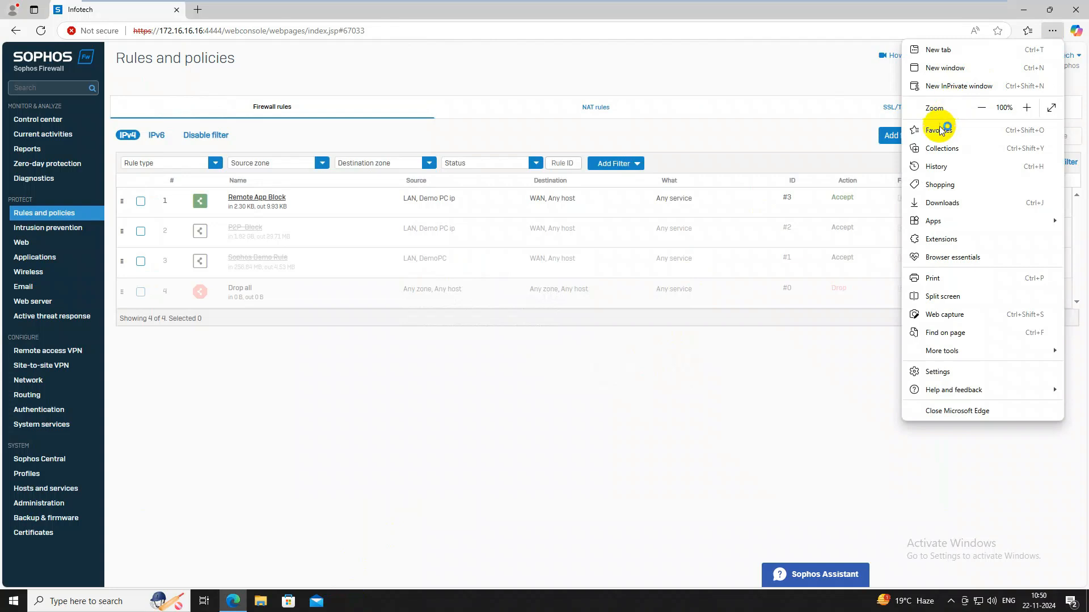
left_click(939, 205)
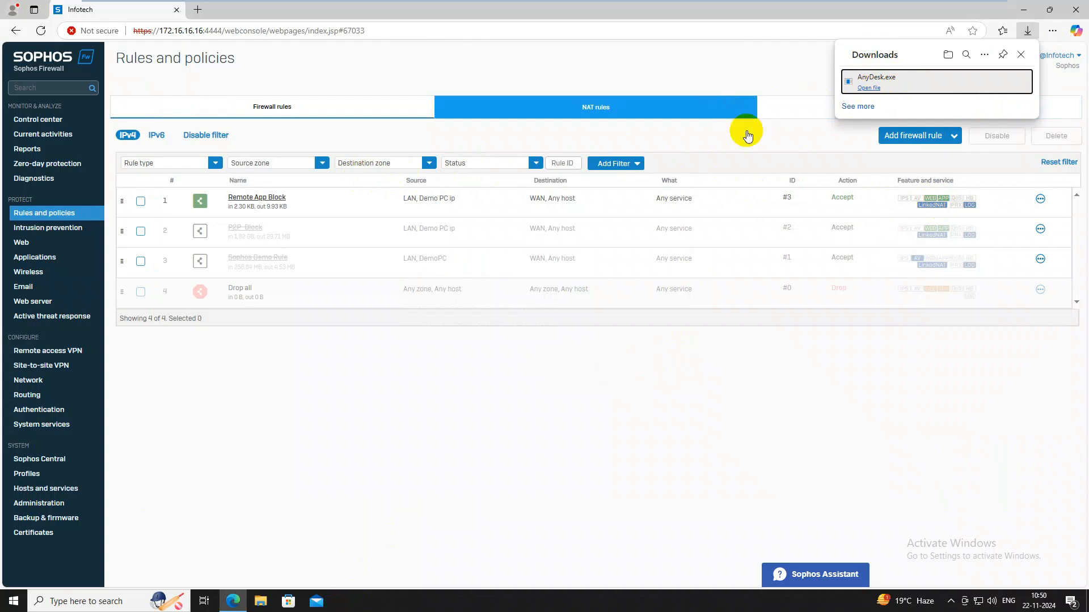
left_click(950, 600)
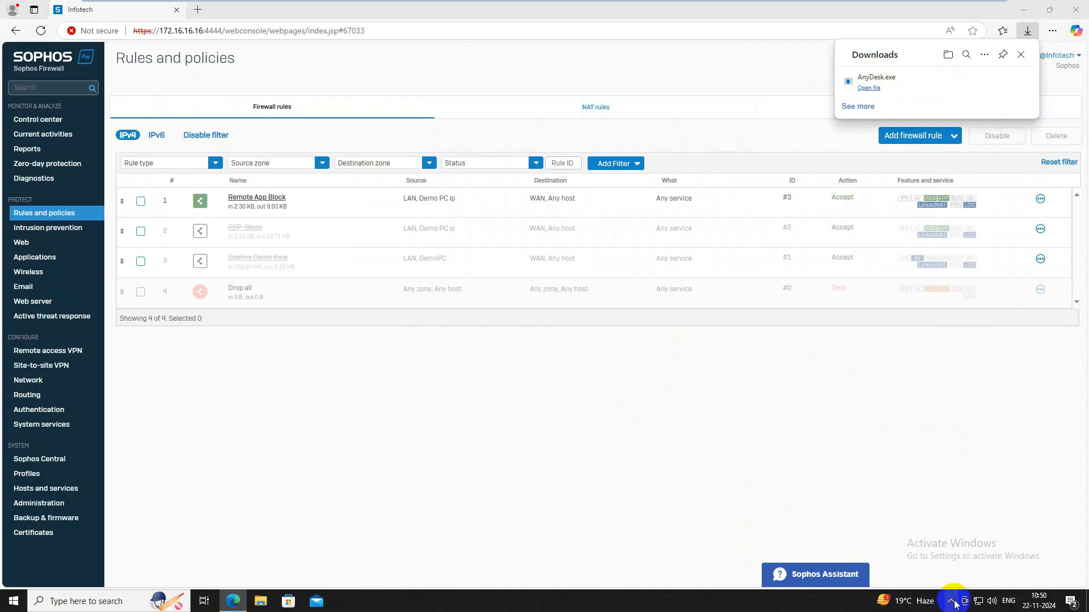
left_click(815, 506)
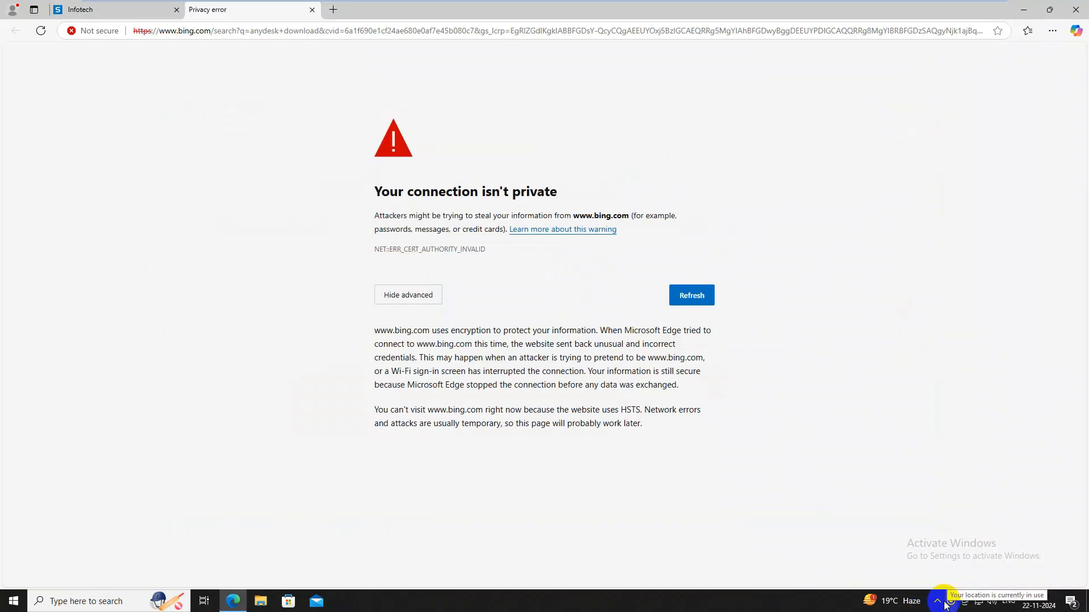
Search the web for "teamvwer" in a new browser tab to test access with the Remote App Block rule on
left_click(333, 10)
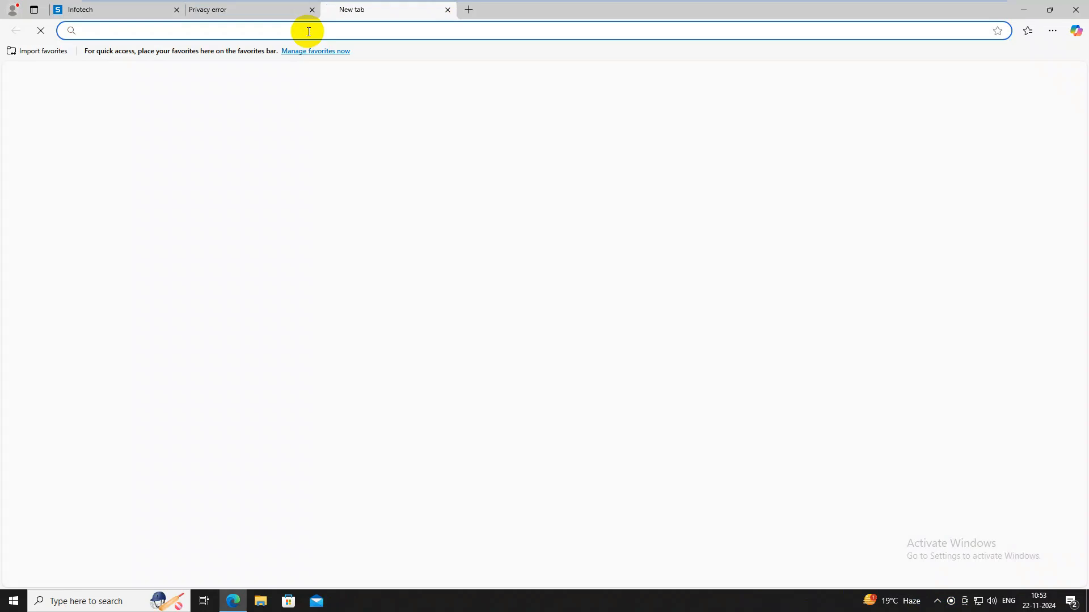
type("team")
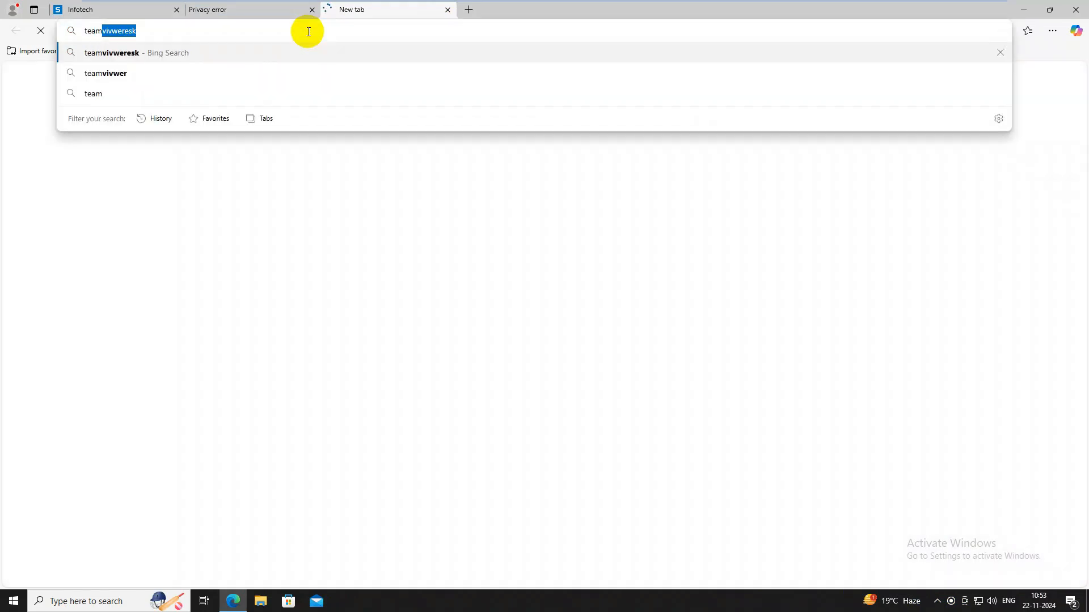
type("v")
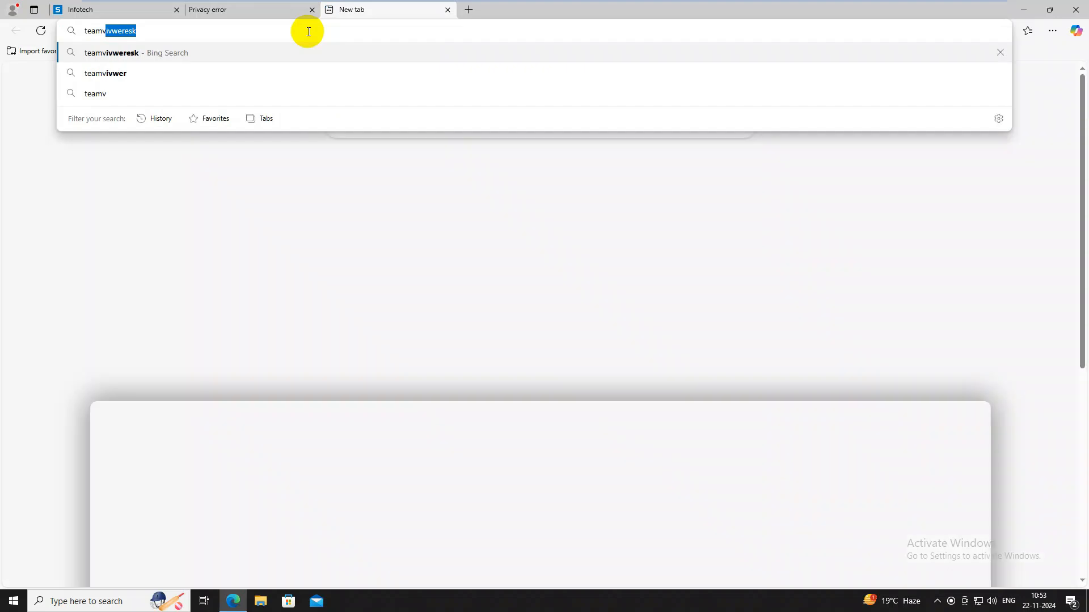
type("wer")
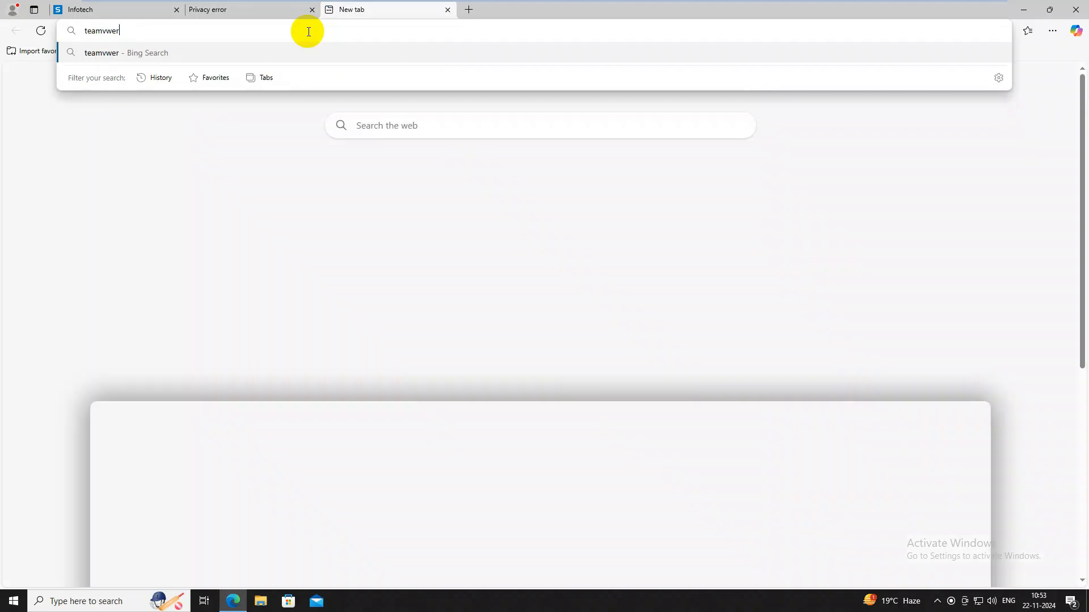
key("Return")
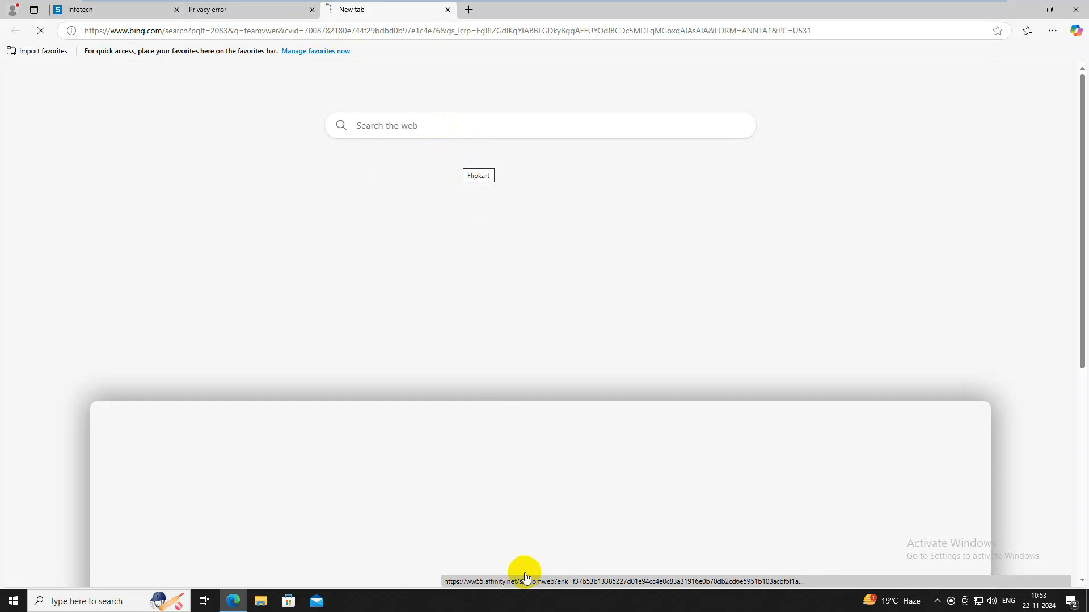
Review the AnyDesk search tab and the firewall rules, close both search tabs, and open the firewall's Control center
left_click(247, 9)
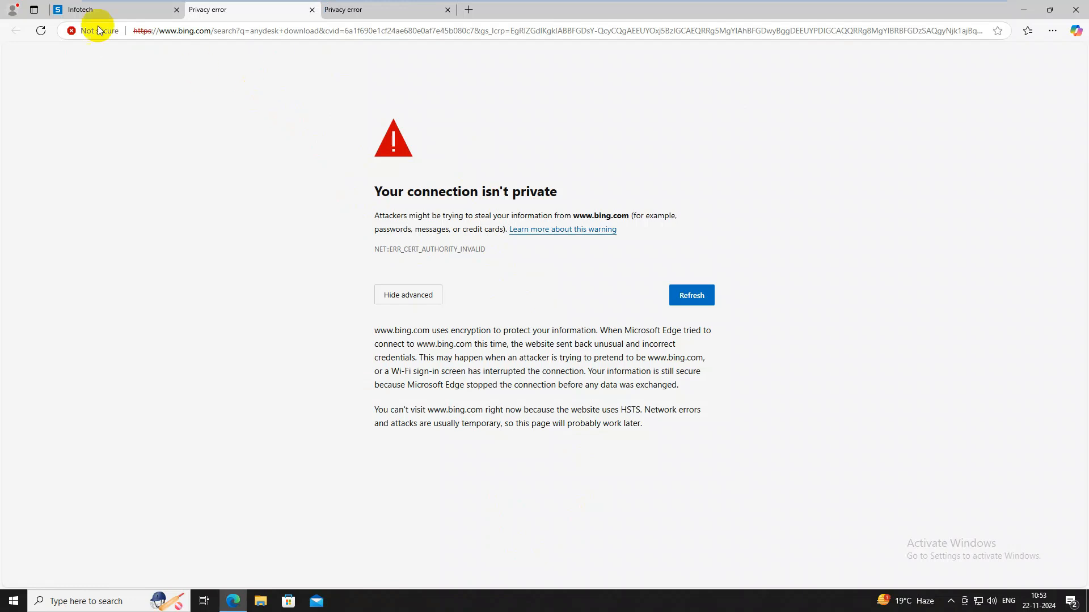
left_click(118, 15)
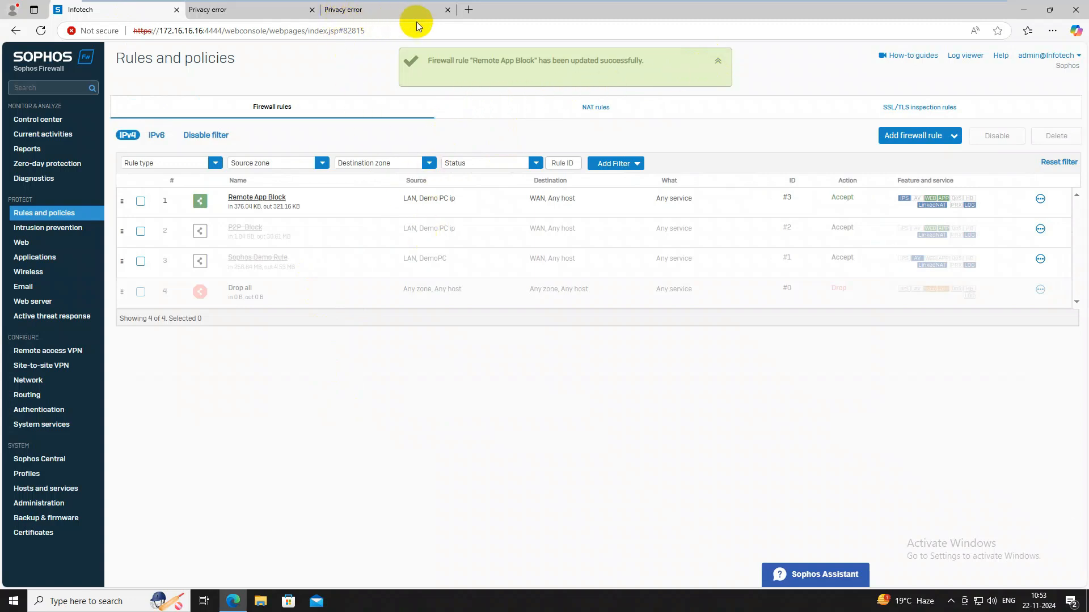
left_click(445, 12)
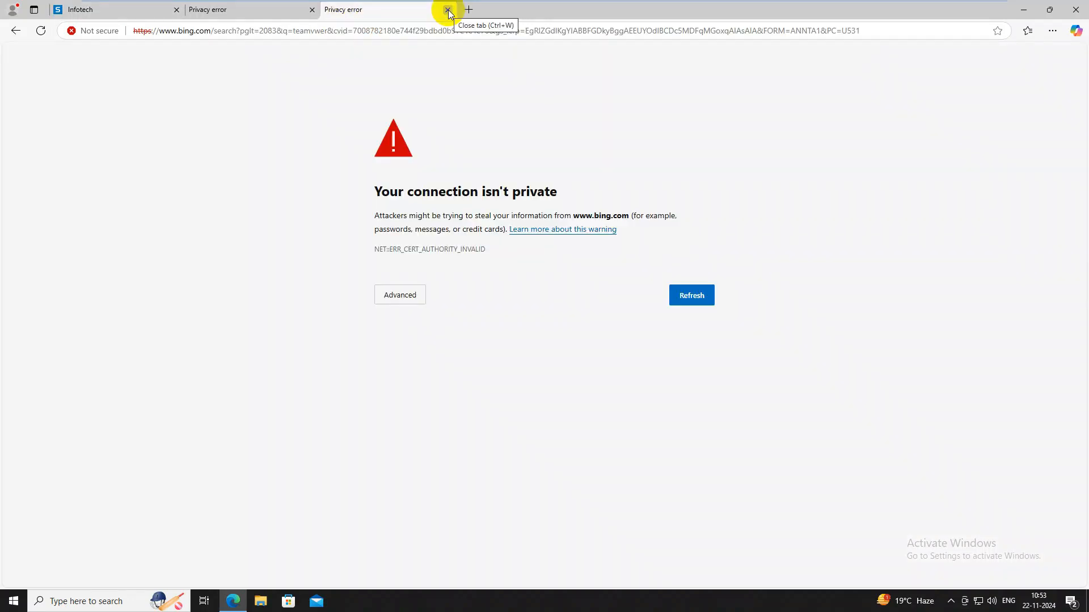
left_click(448, 9)
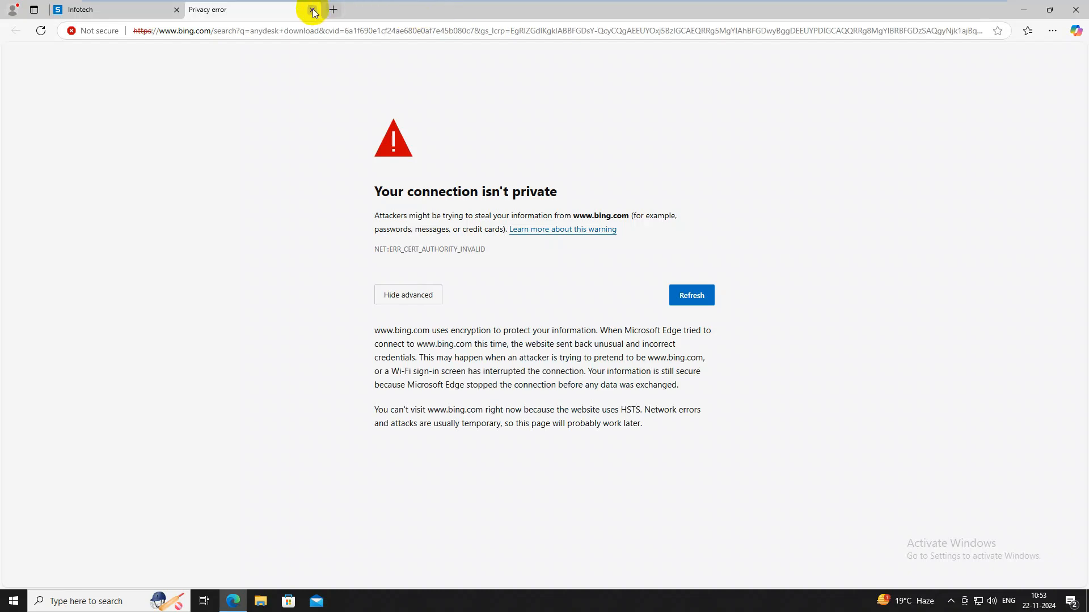
left_click(312, 10)
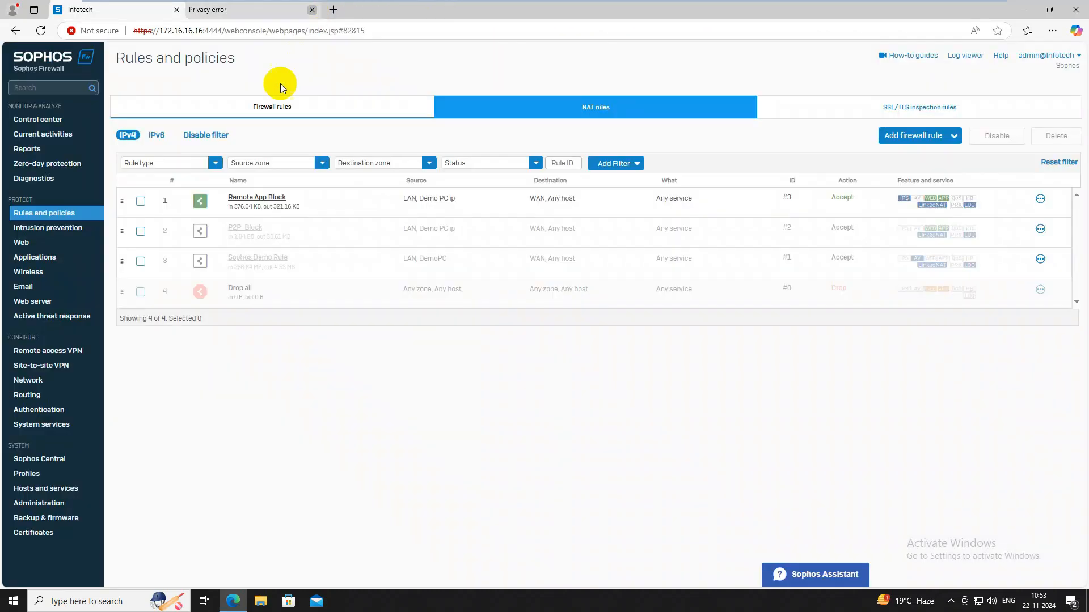
left_click(37, 119)
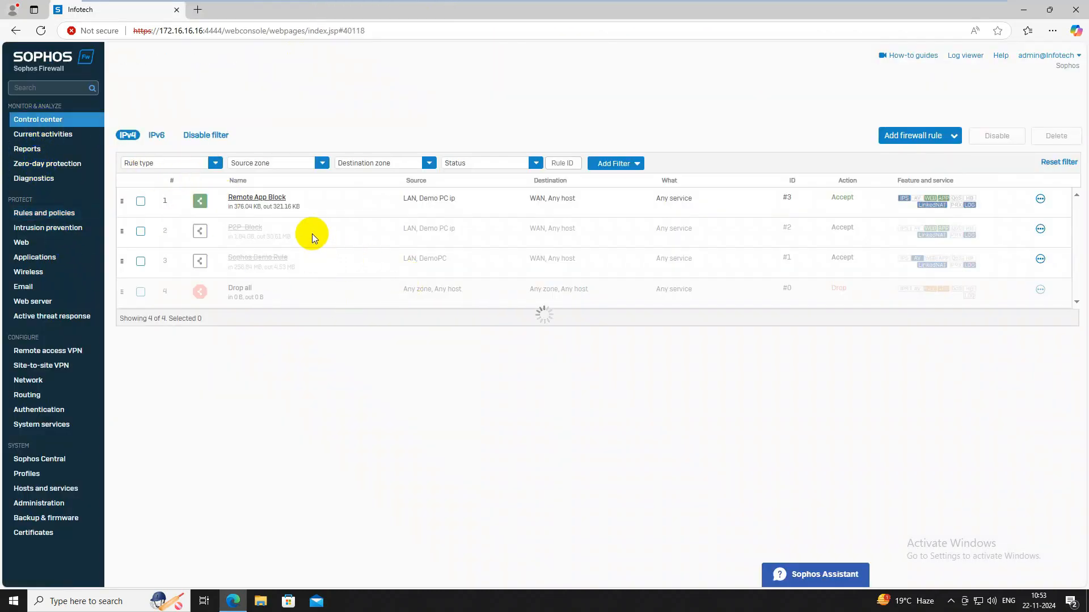